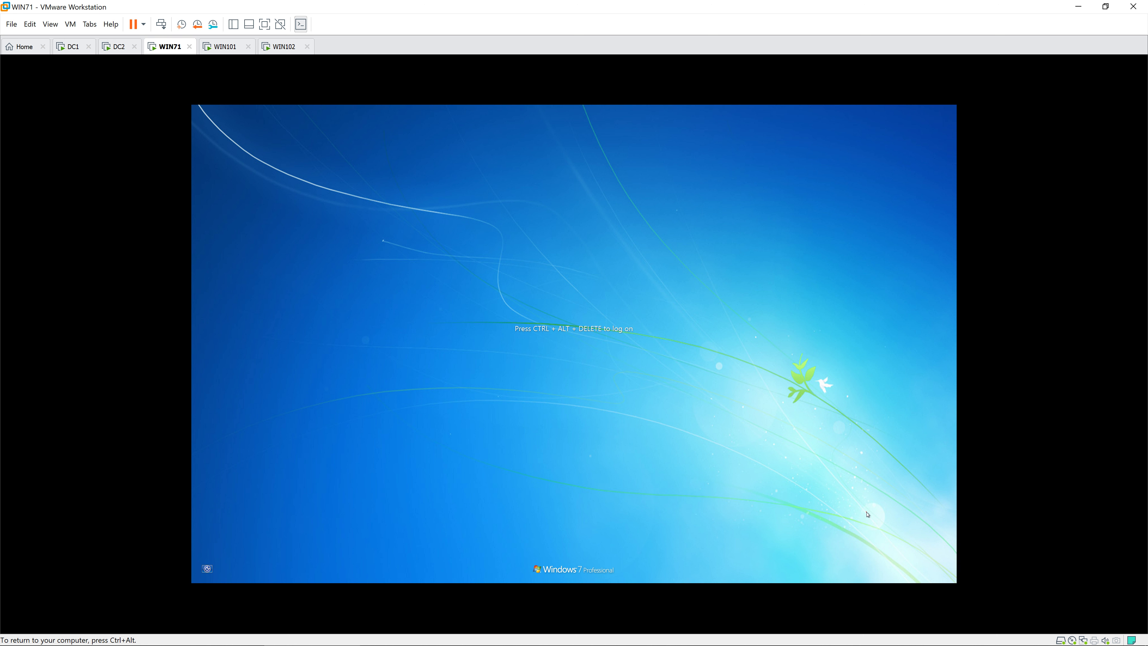
# Sign in to WIN71 with the account password and launch Outlook on the sender's Exchange inbox.
pyautogui.click(866, 513)
pyautogui.write('P')
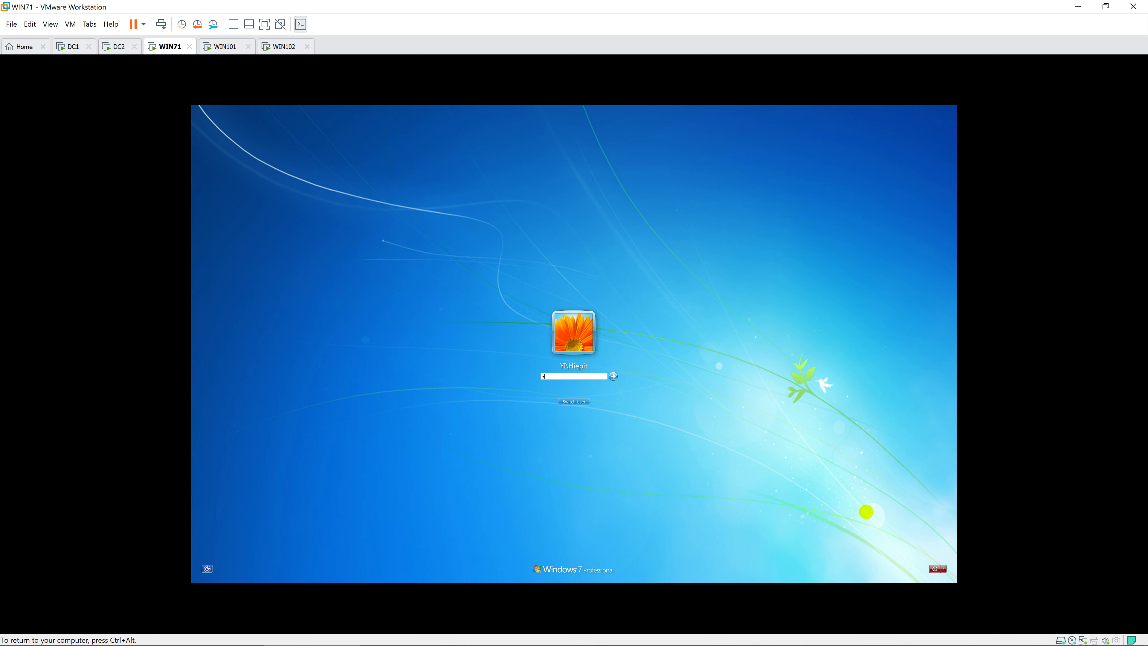
pyautogui.press('Return')
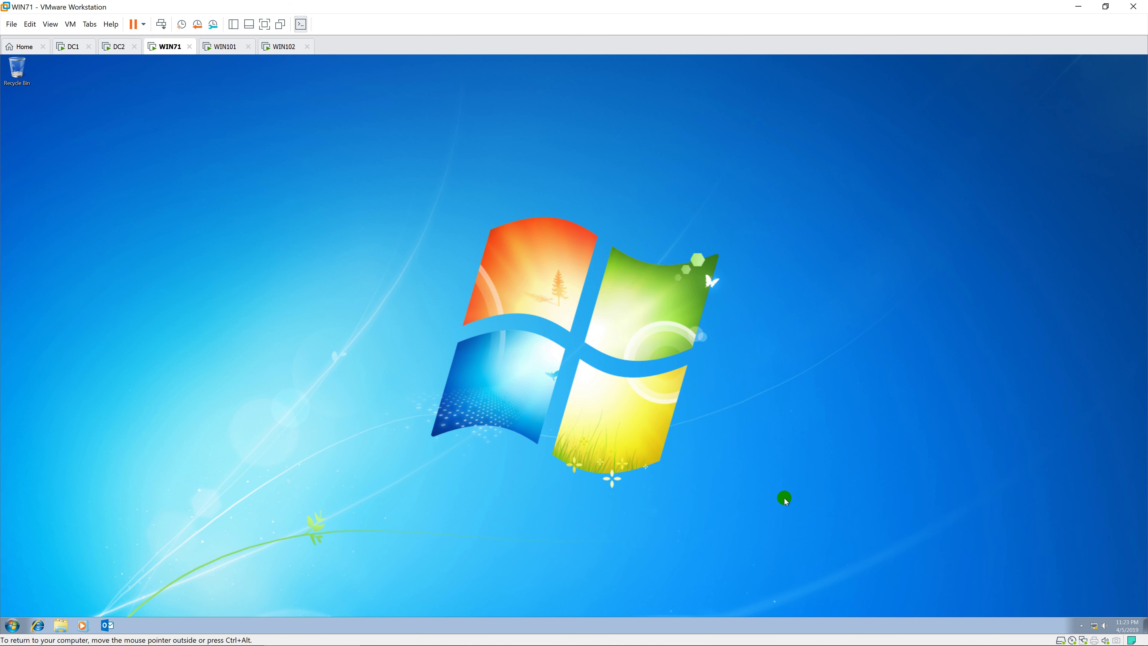
pyautogui.click(107, 624)
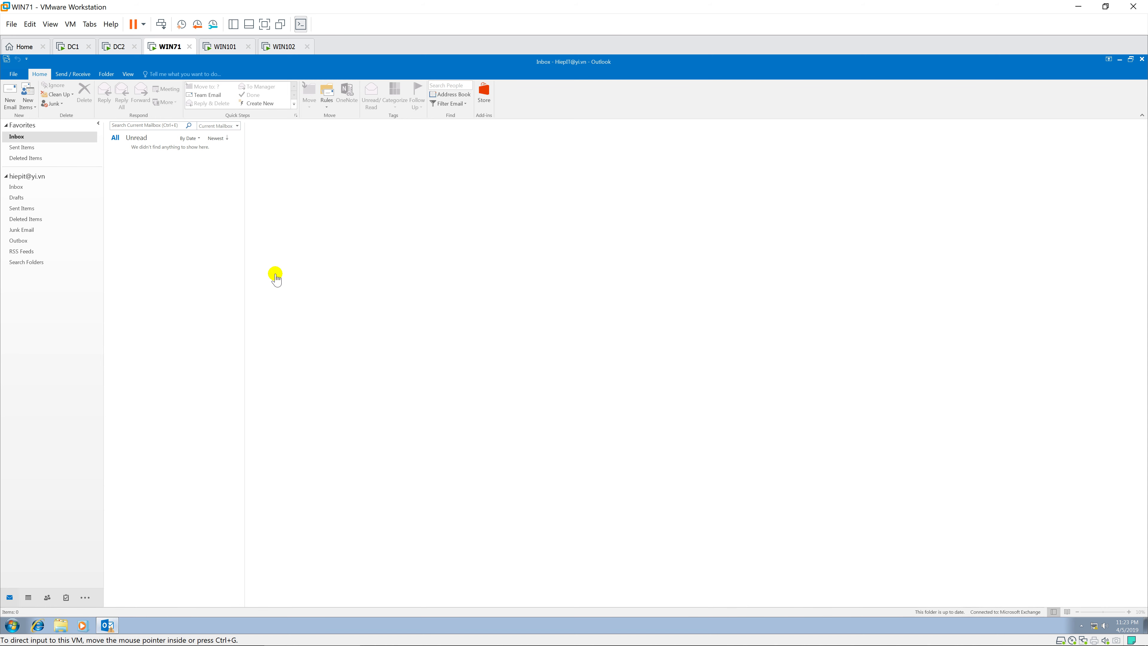
# Sign in to WIN101, launch Outlook on its empty inbox, then bring up WIN102's sign-in screen.
pyautogui.click(222, 47)
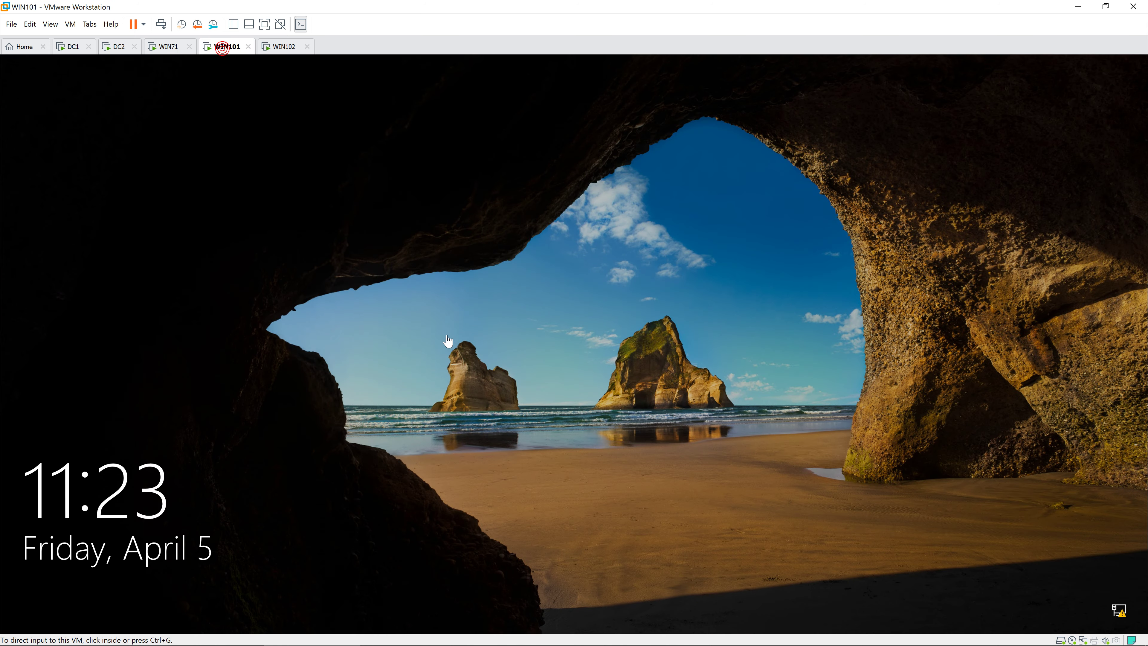
pyautogui.click(447, 335)
pyautogui.write('••')
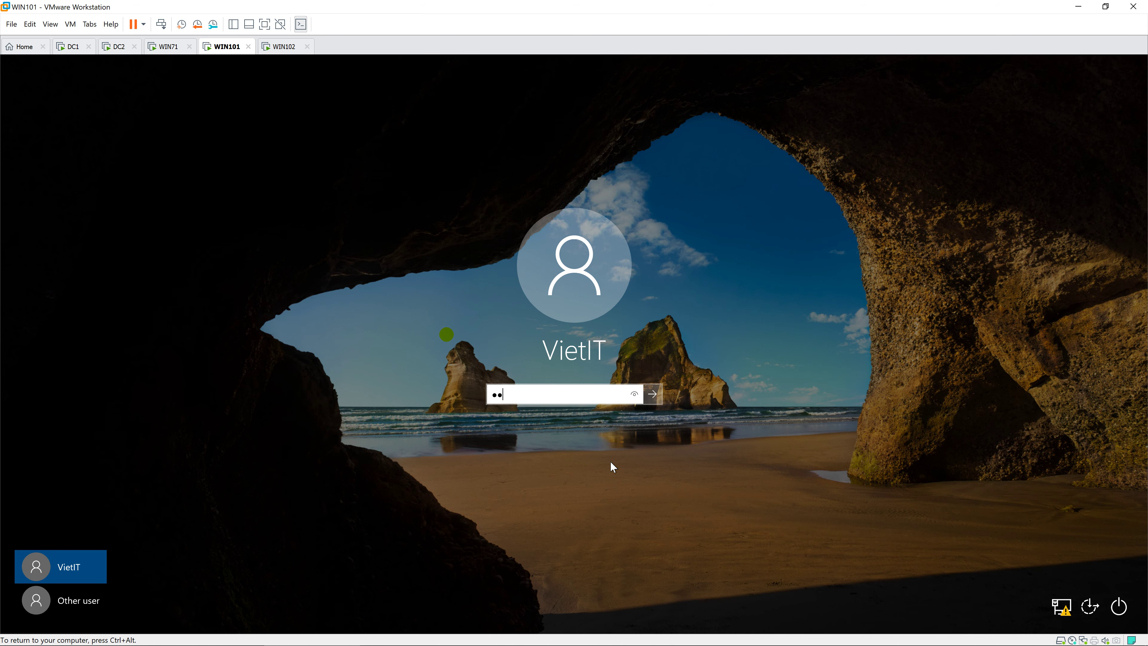
pyautogui.write('•••••')
pyautogui.press('Return')
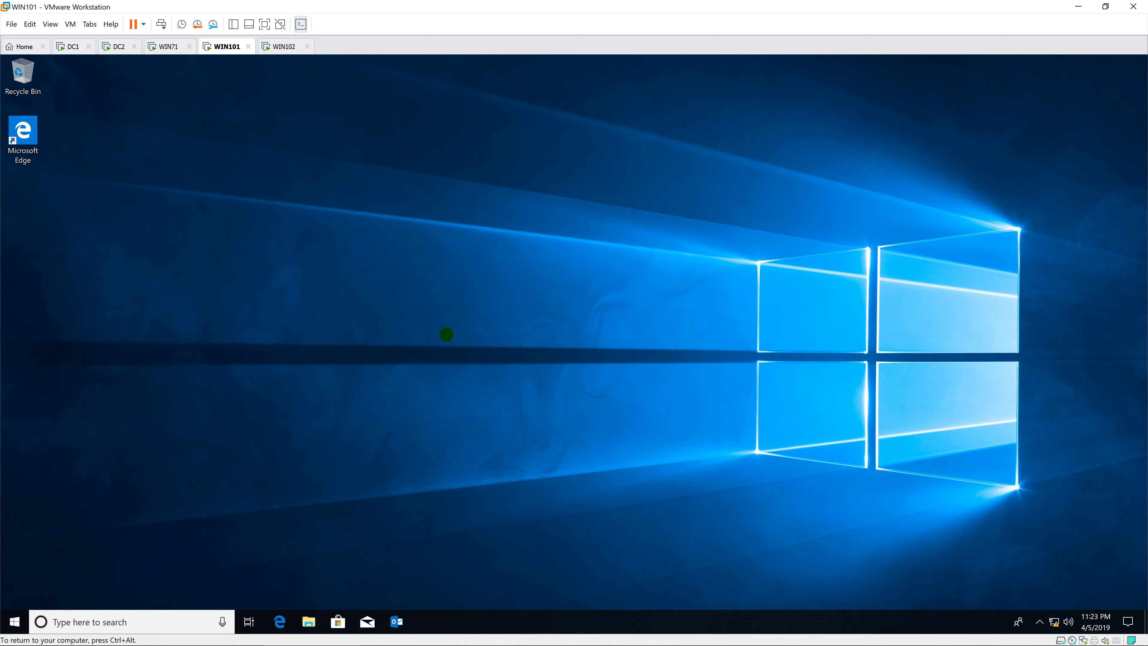
pyautogui.click(400, 629)
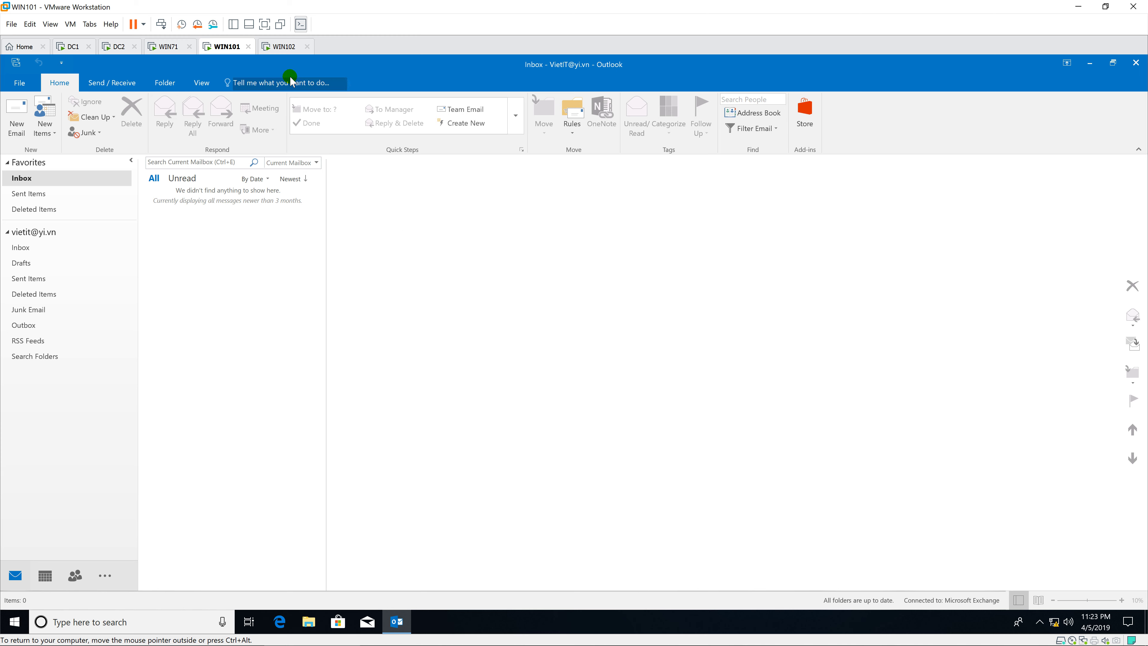
pyautogui.click(281, 47)
pyautogui.click(707, 428)
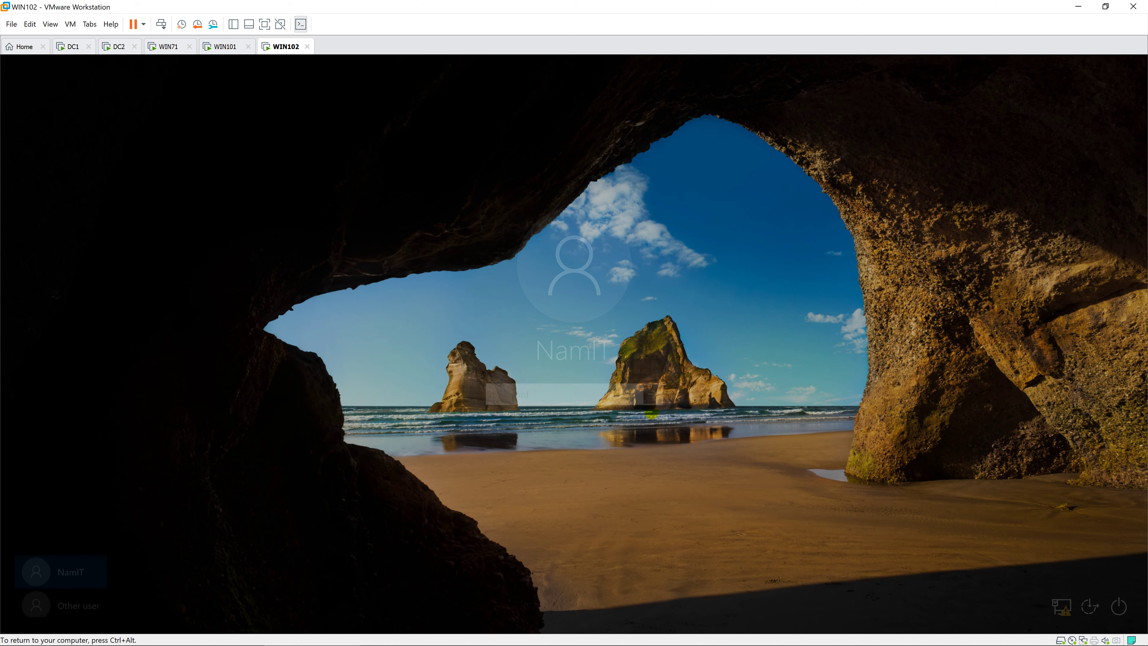
# Sign in to WIN102 with its password and launch Outlook on the empty Exchange inbox.
pyautogui.write('•••••••')
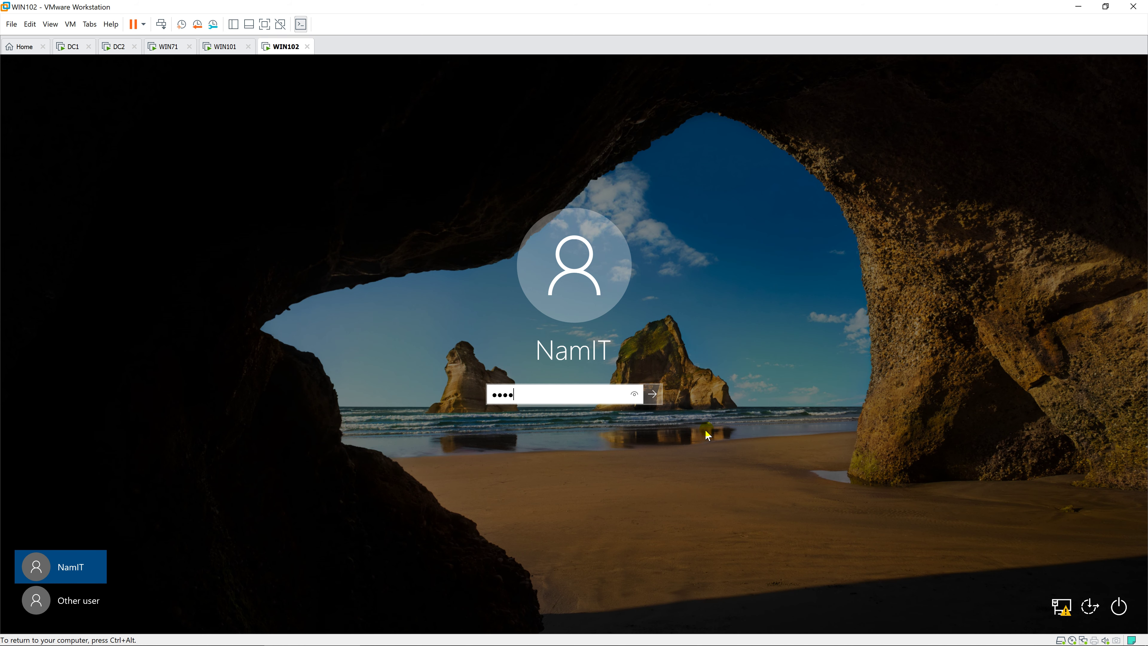
pyautogui.press('Return')
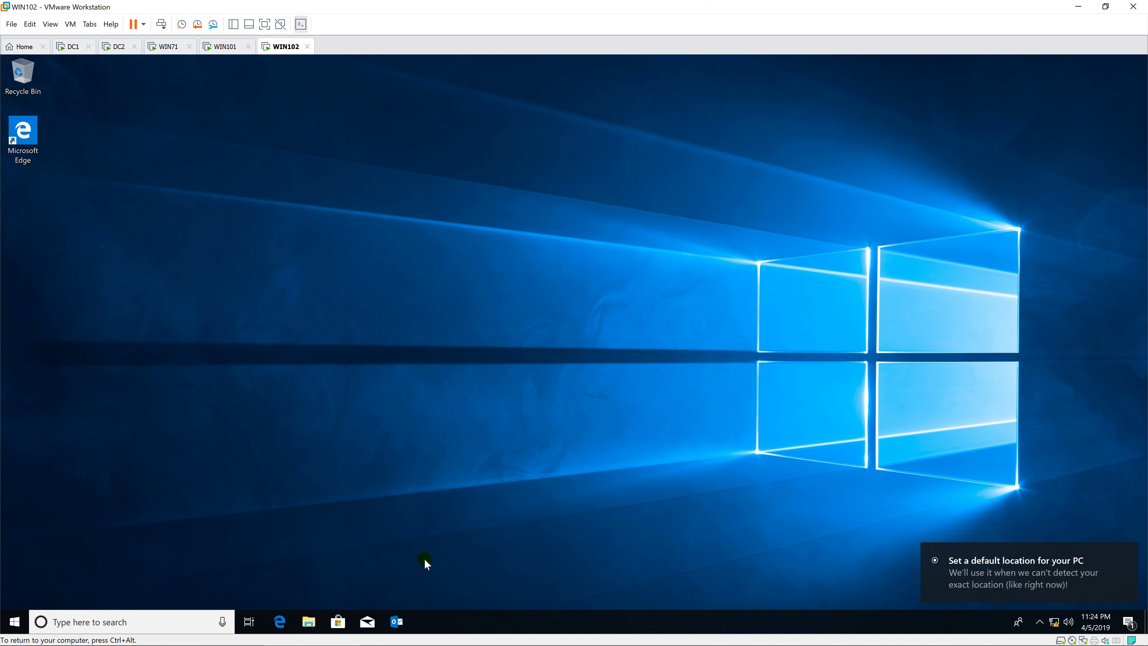
pyautogui.click(398, 622)
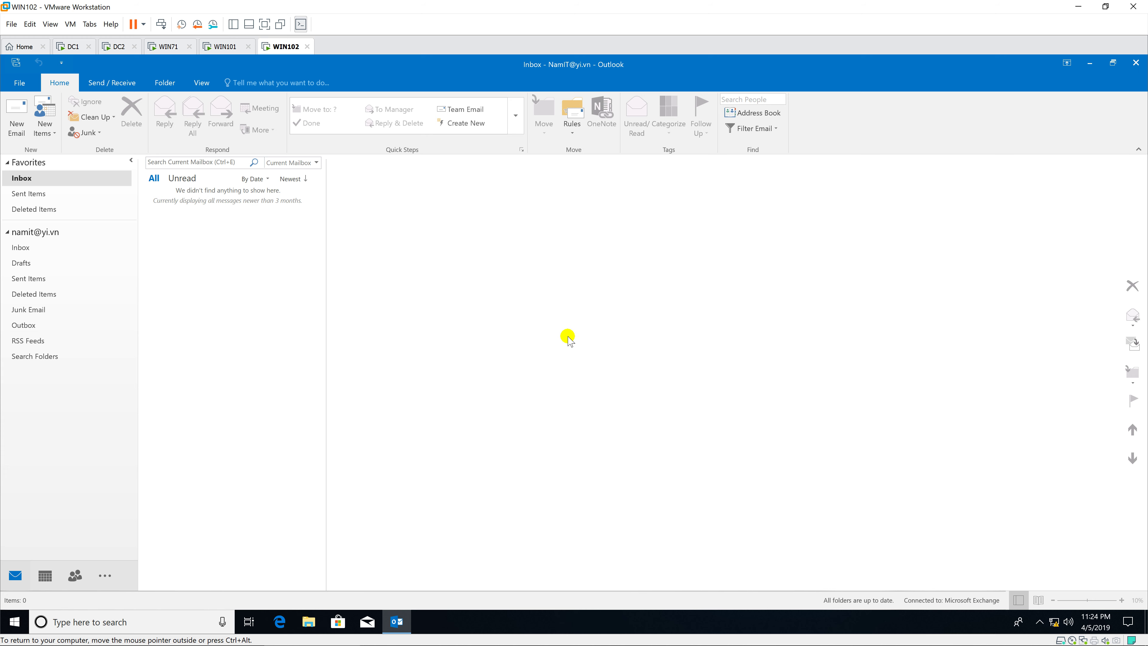
# On WIN71, compose and send a Mail01 message to the other test user.
pyautogui.click(172, 46)
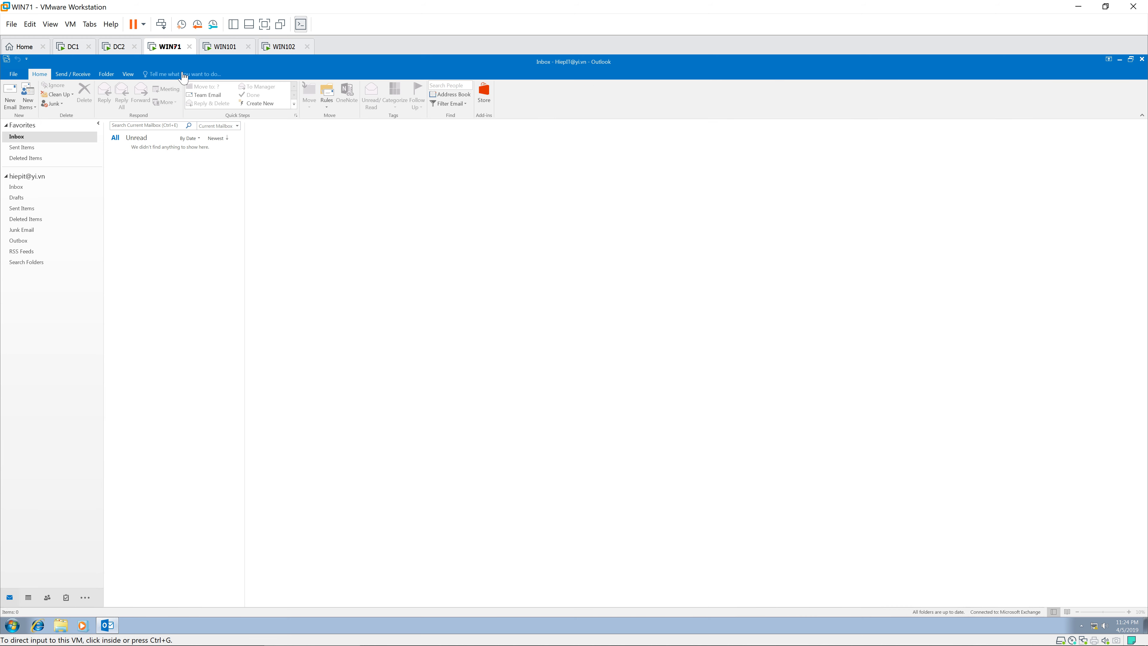
pyautogui.click(9, 97)
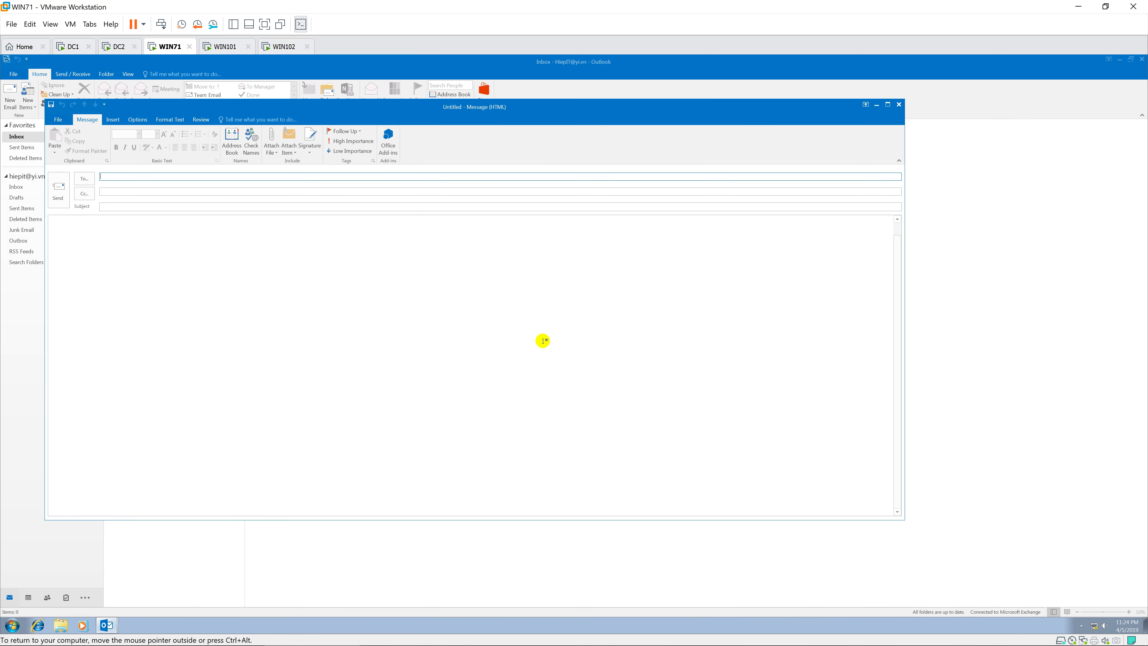
pyautogui.moveTo(592, 108); pyautogui.dragTo(765, 144)
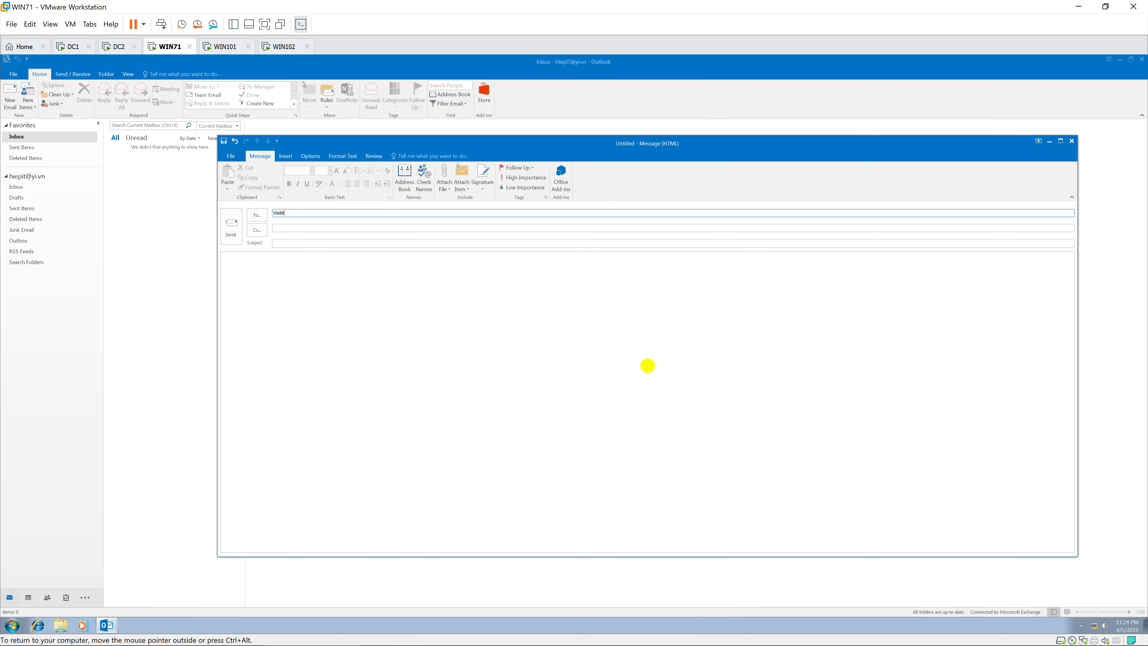
pyautogui.click(427, 174)
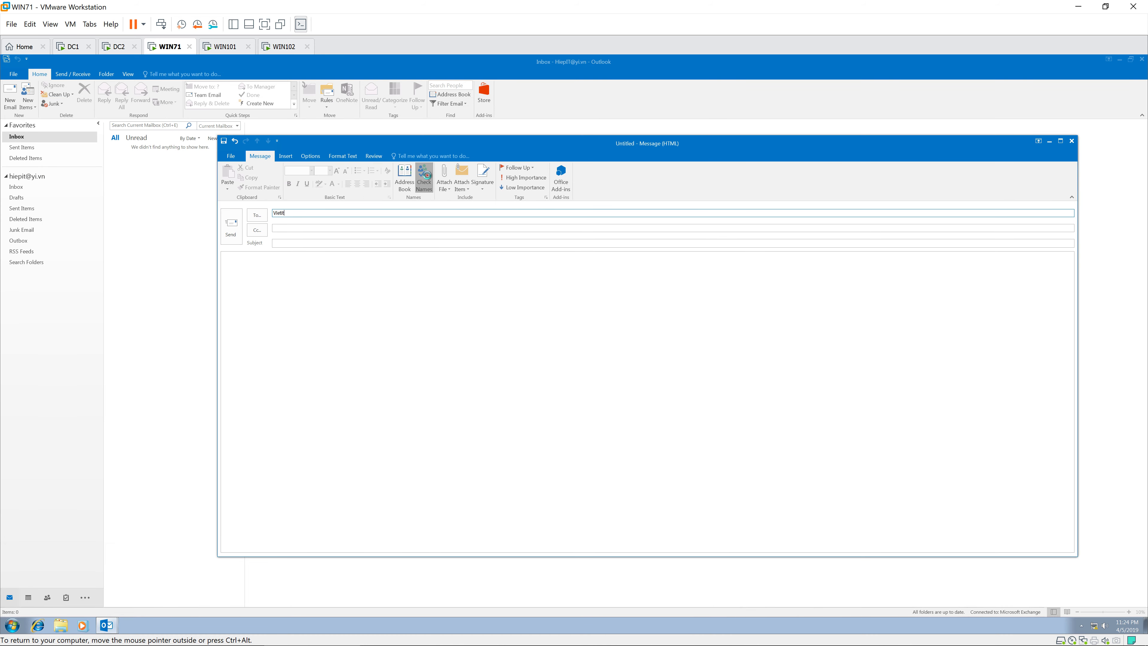
pyautogui.click(332, 243)
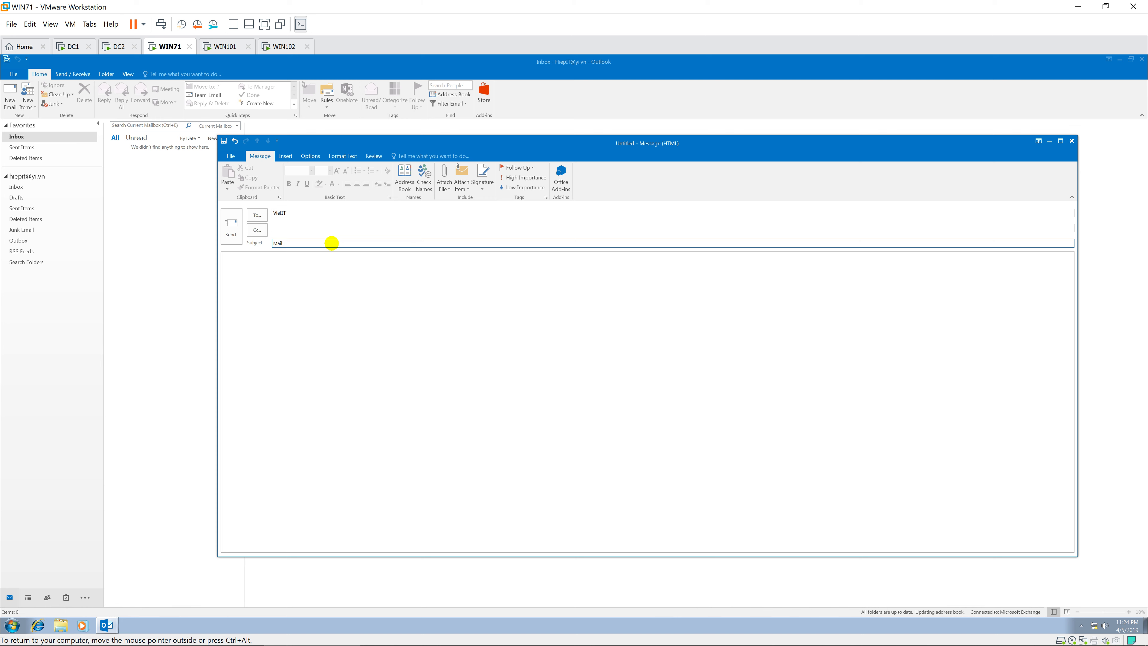
pyautogui.press('Tab')
pyautogui.write('Th')
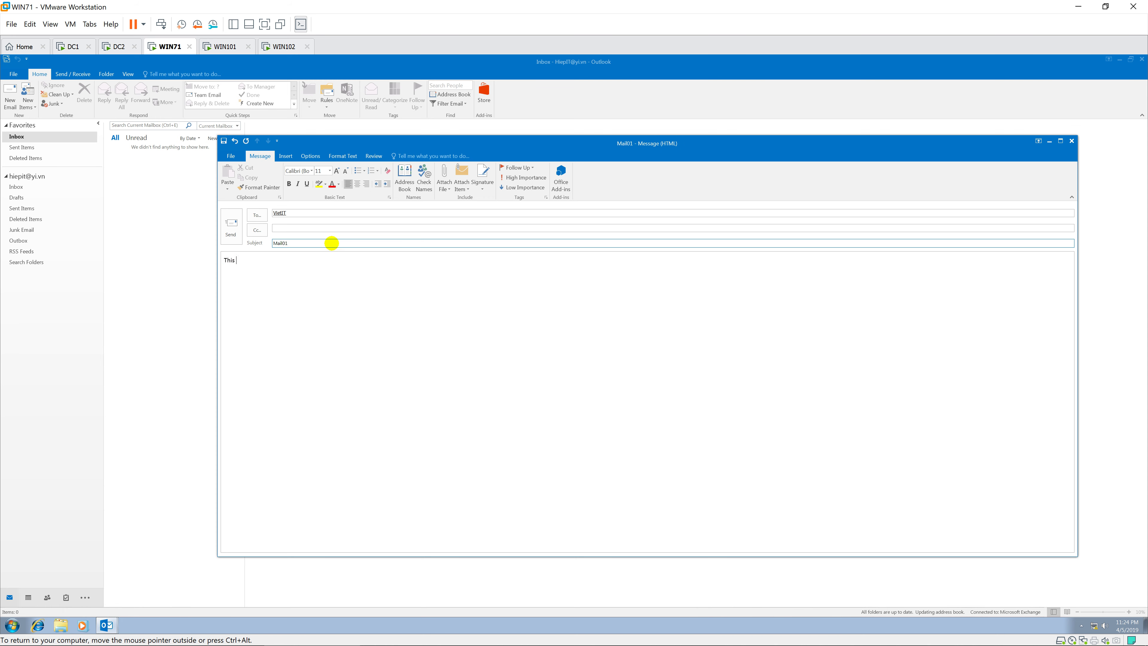
pyautogui.write('is is mai')
pyautogui.press('BackSpace')
pyautogui.write('ai')
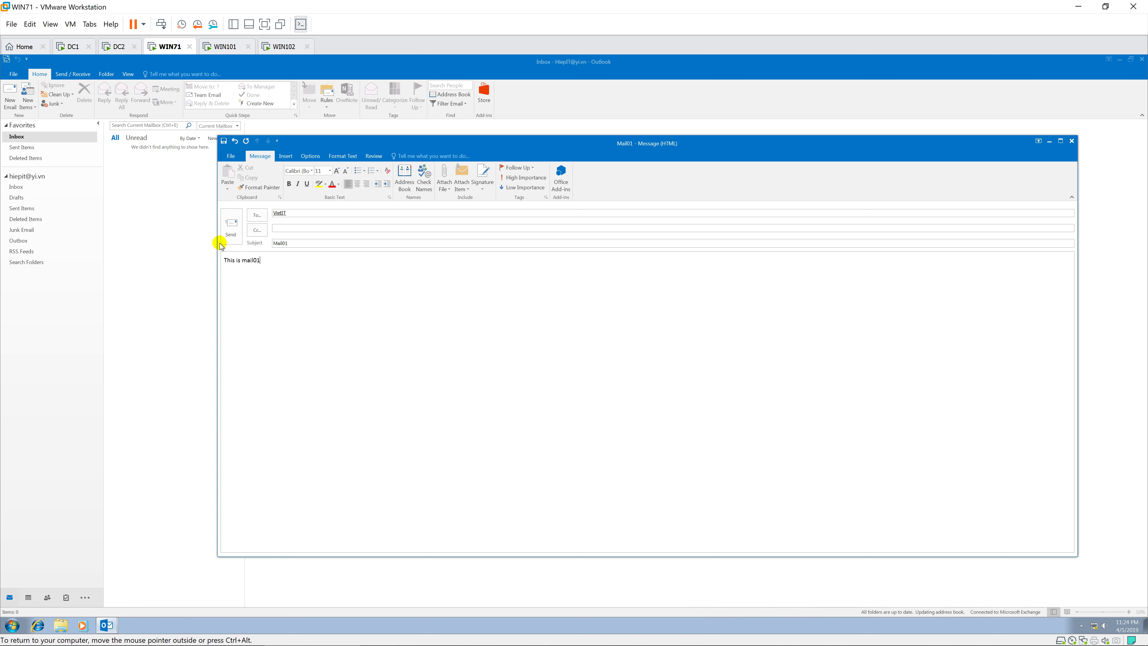
pyautogui.click(231, 225)
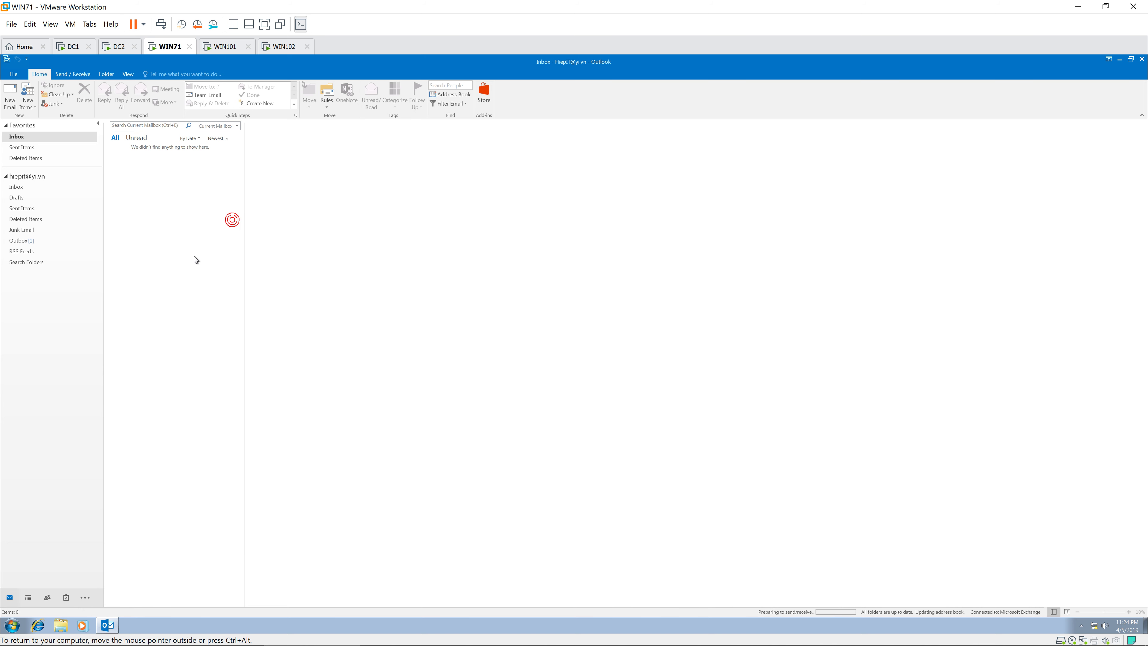
# Compose and send a second message, Mail02, to the same recipient.
pyautogui.click(10, 93)
pyautogui.write('V')
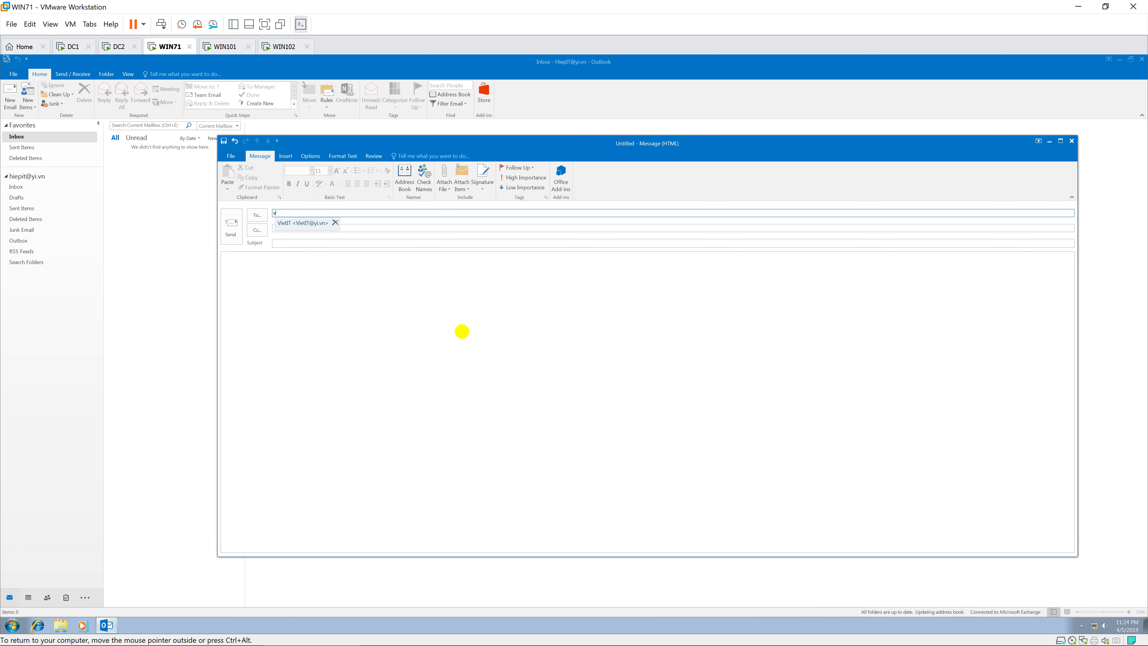
pyautogui.press('Return')
pyautogui.press('Tab')
pyautogui.press('Tab')
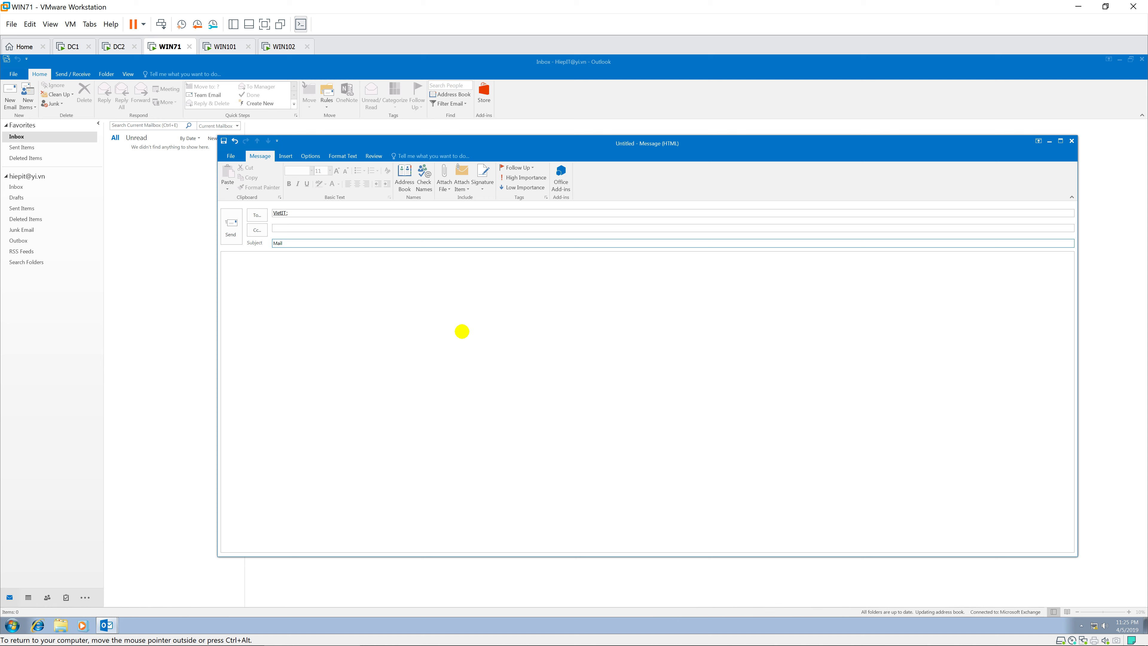
pyautogui.press('Tab')
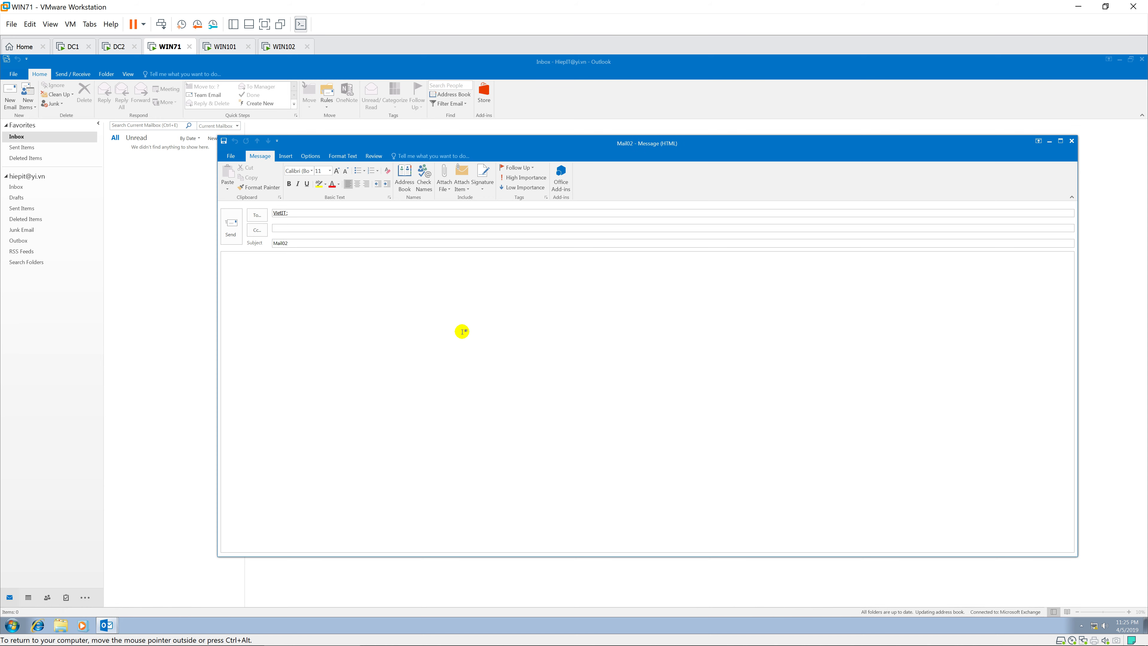
pyautogui.write('This is mail02')
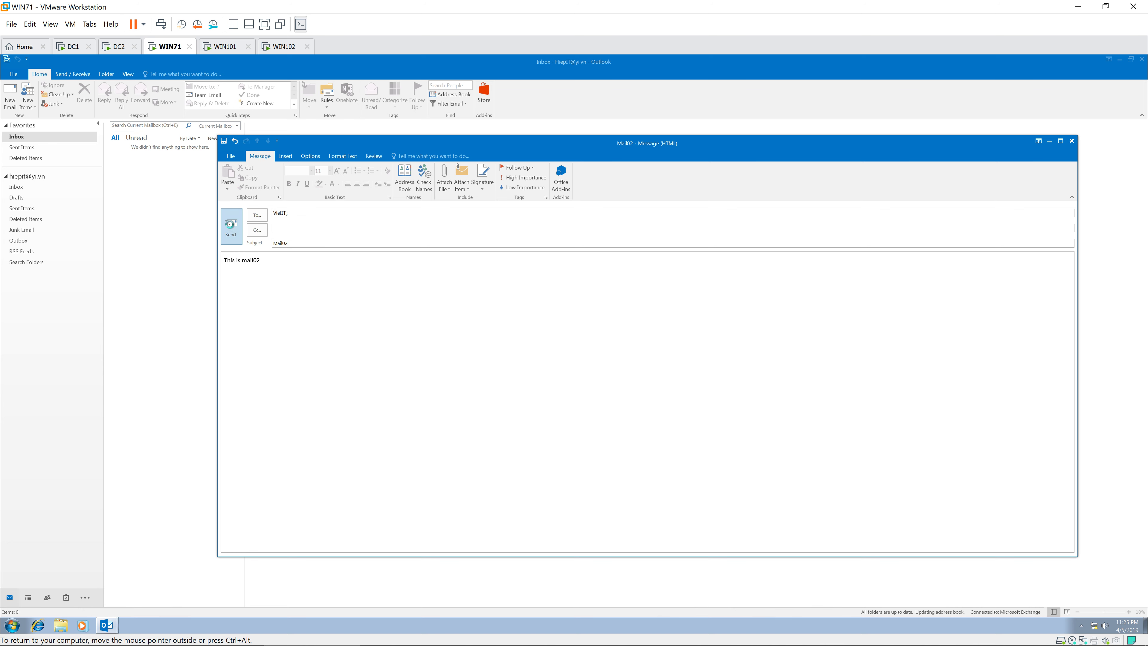
pyautogui.click(231, 225)
# Send a third message with subject 'mail03' and a 'This is mail03' body.
pyautogui.click(5, 96)
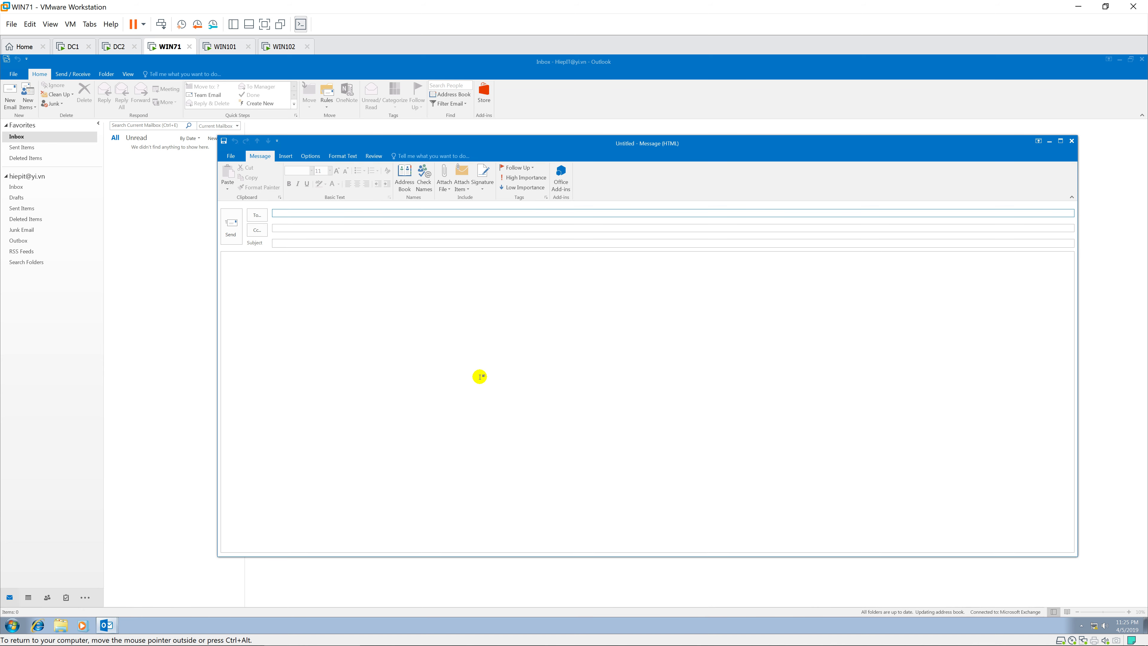
pyautogui.write('v')
pyautogui.press('Return')
pyautogui.write('a')
pyautogui.press('BackSpace')
pyautogui.press('BackSpace')
pyautogui.press('BackSpace')
pyautogui.press('Tab')
pyautogui.press('Tab')
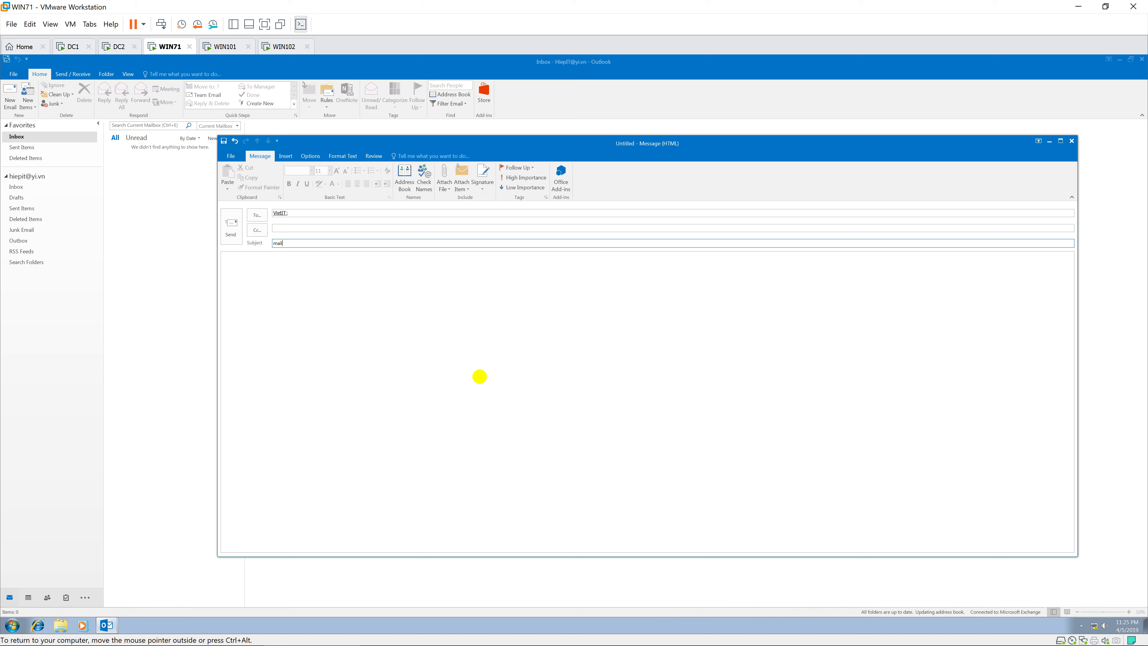
pyautogui.write('mail03')
pyautogui.press('Tab')
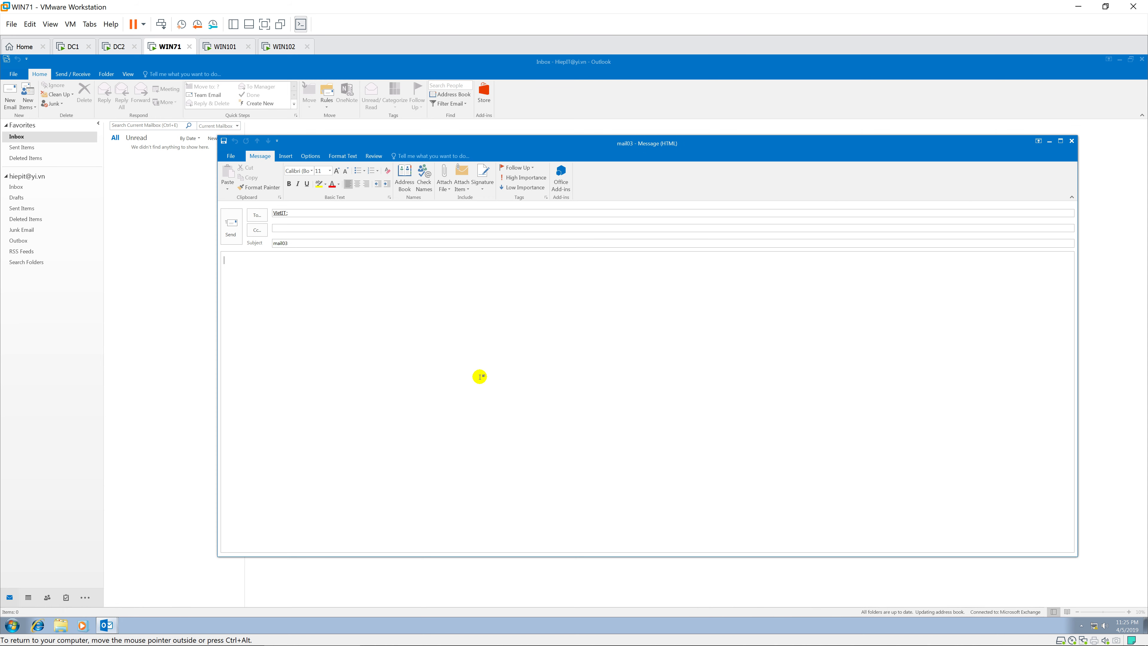
pyautogui.write('This is mail03')
pyautogui.click(231, 225)
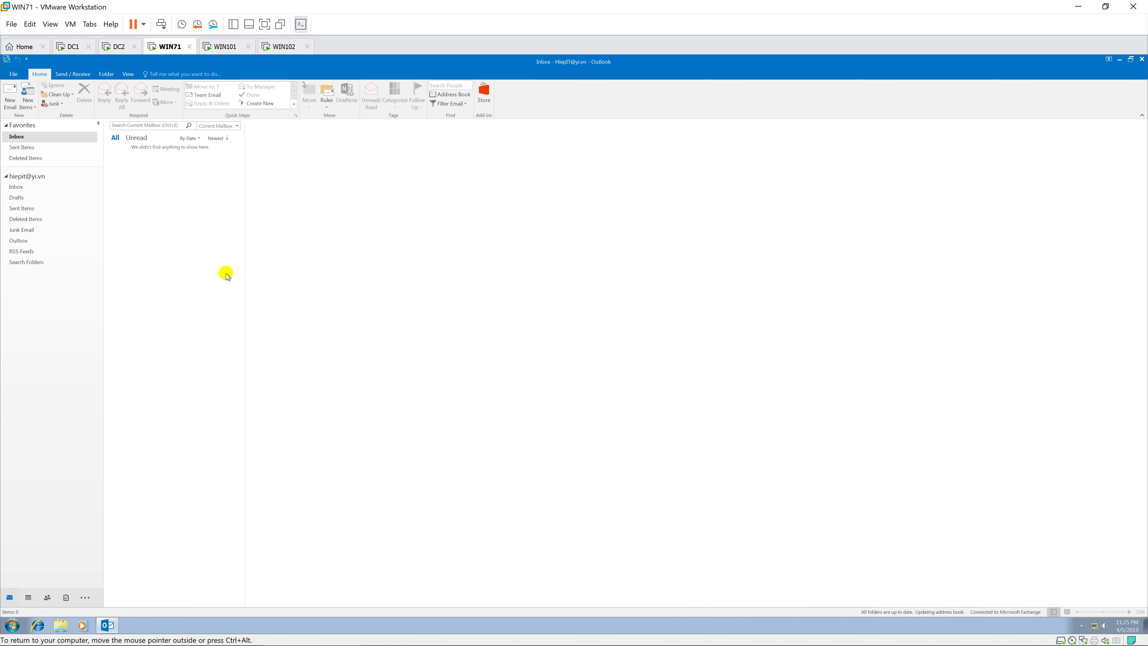
# On WIN101, open mail03 and send back a reply reading 'ok'.
pyautogui.click(230, 47)
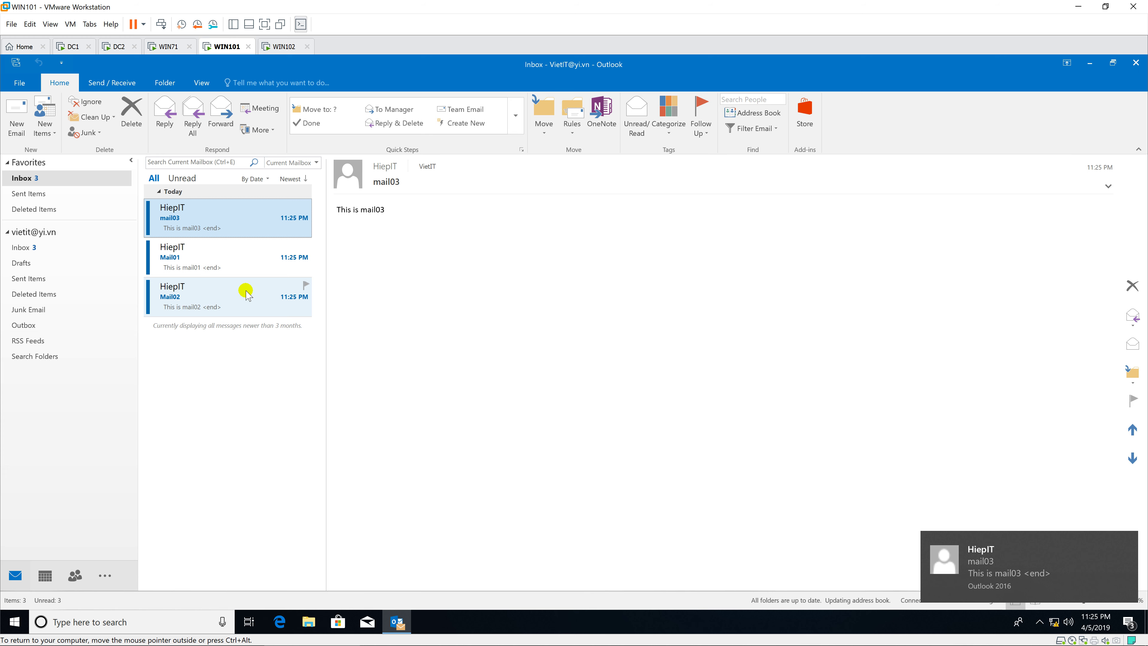
pyautogui.click(246, 293)
pyautogui.click(229, 257)
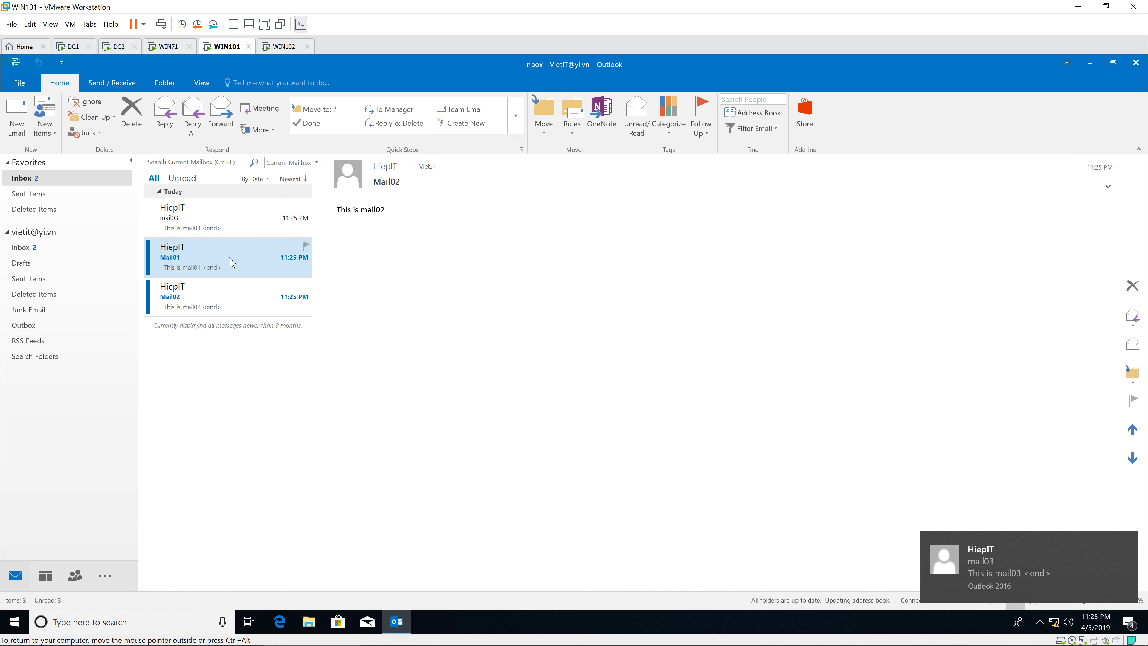
pyautogui.doubleClick(231, 224)
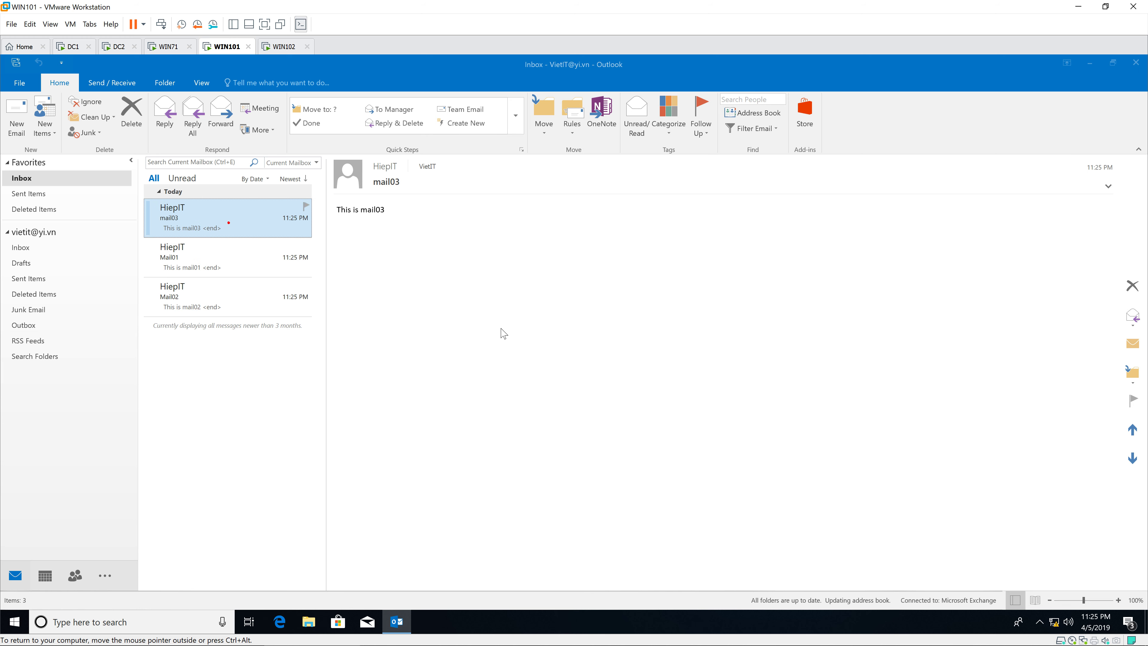
pyautogui.moveTo(500, 95); pyautogui.dragTo(660, 129)
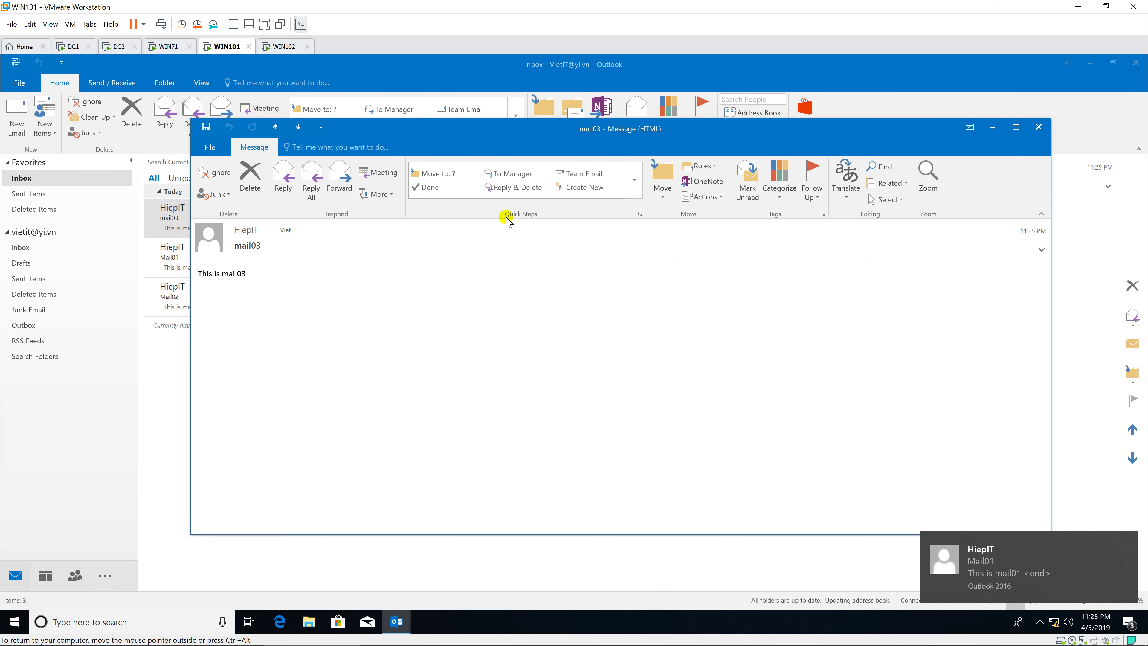
pyautogui.click(283, 179)
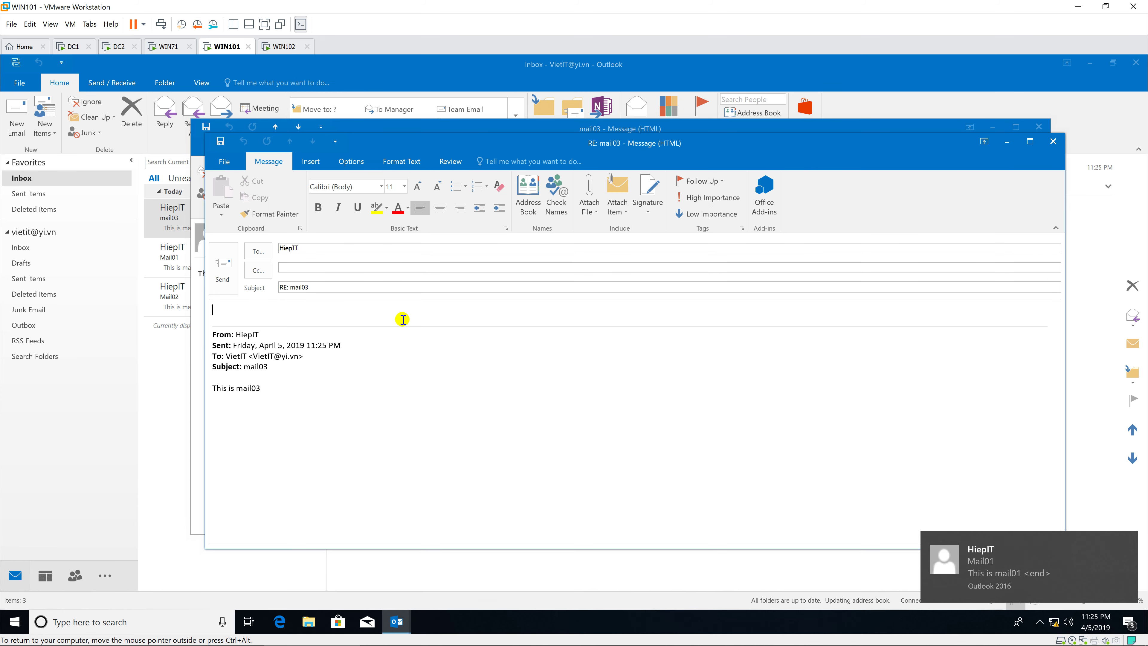
pyautogui.write('ok')
pyautogui.click(232, 264)
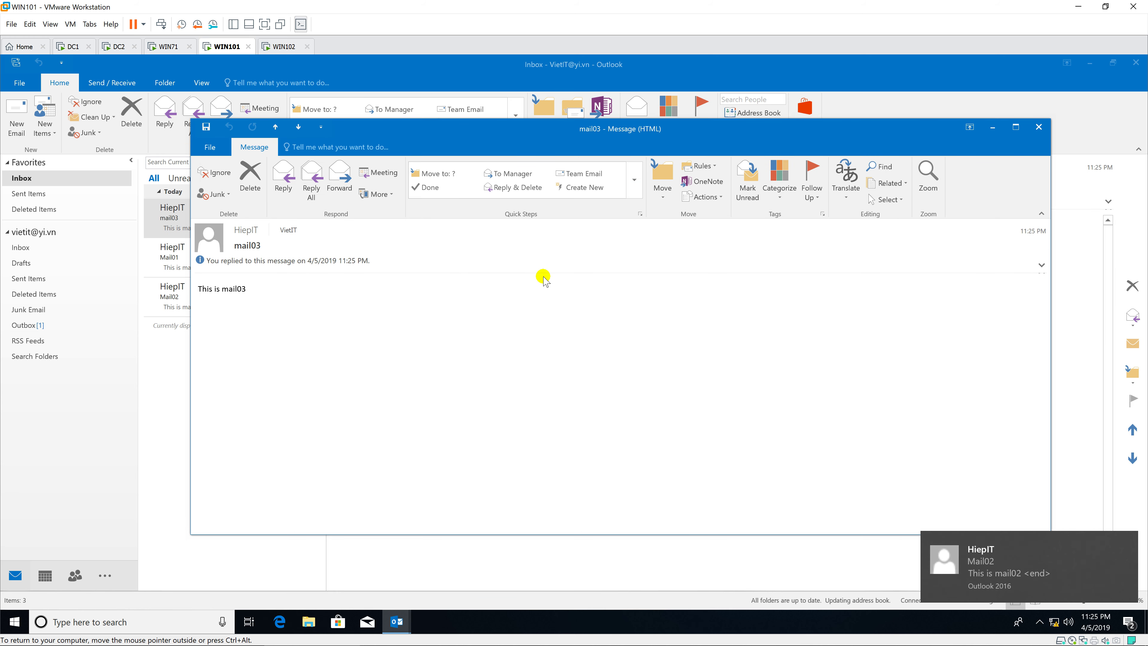
pyautogui.click(1039, 127)
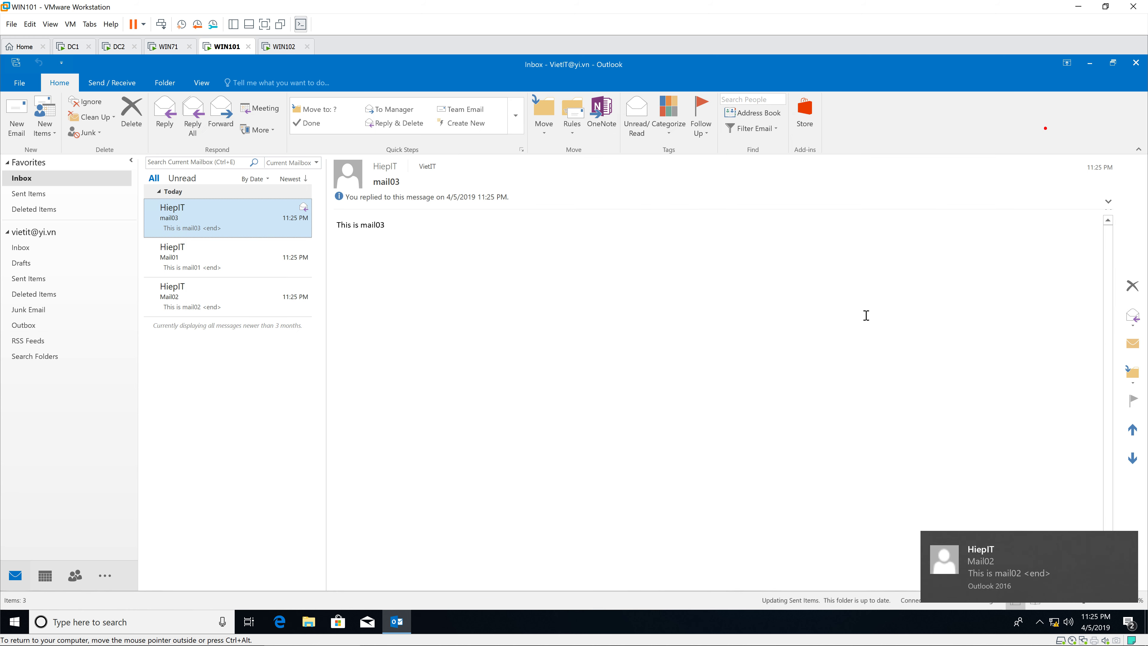
# Send a new message with subject 'mail04' and body 'This is mail04' to mail03's sender.
pyautogui.click(17, 116)
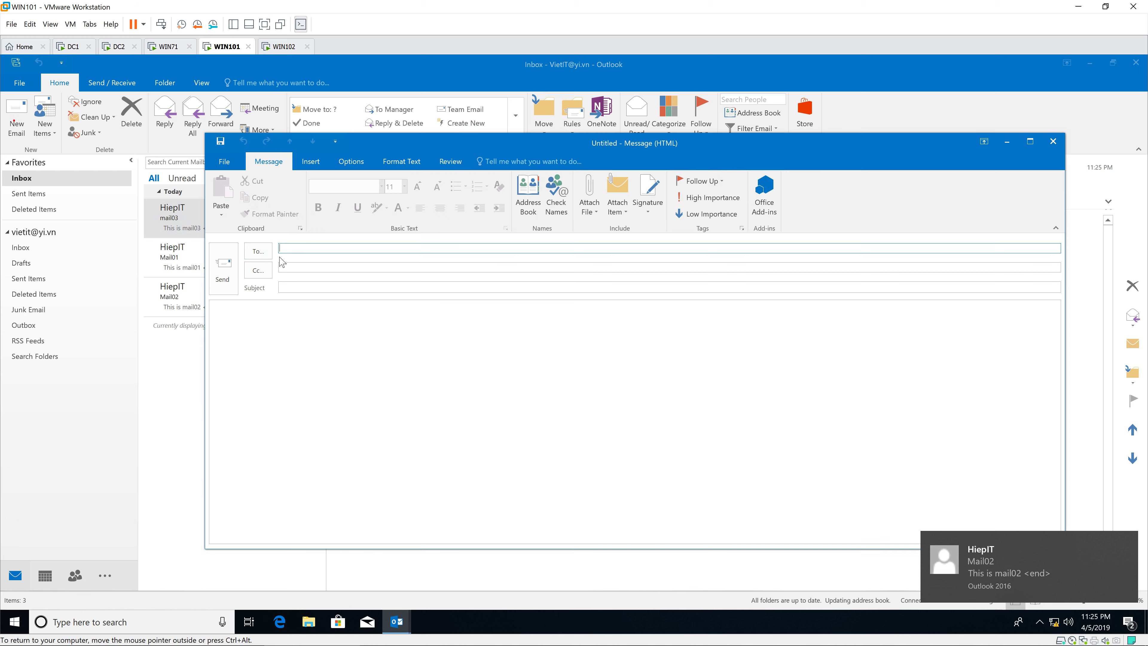
pyautogui.write('hiepit')
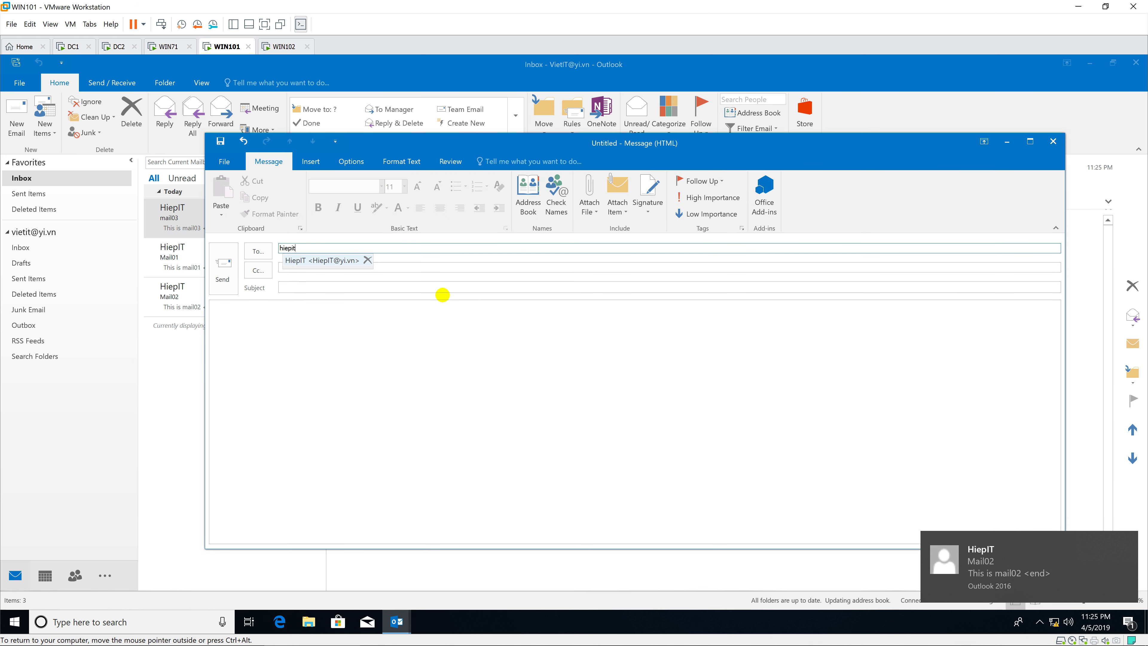
pyautogui.press('Tab')
pyautogui.press('Tab')
pyautogui.write('viet')
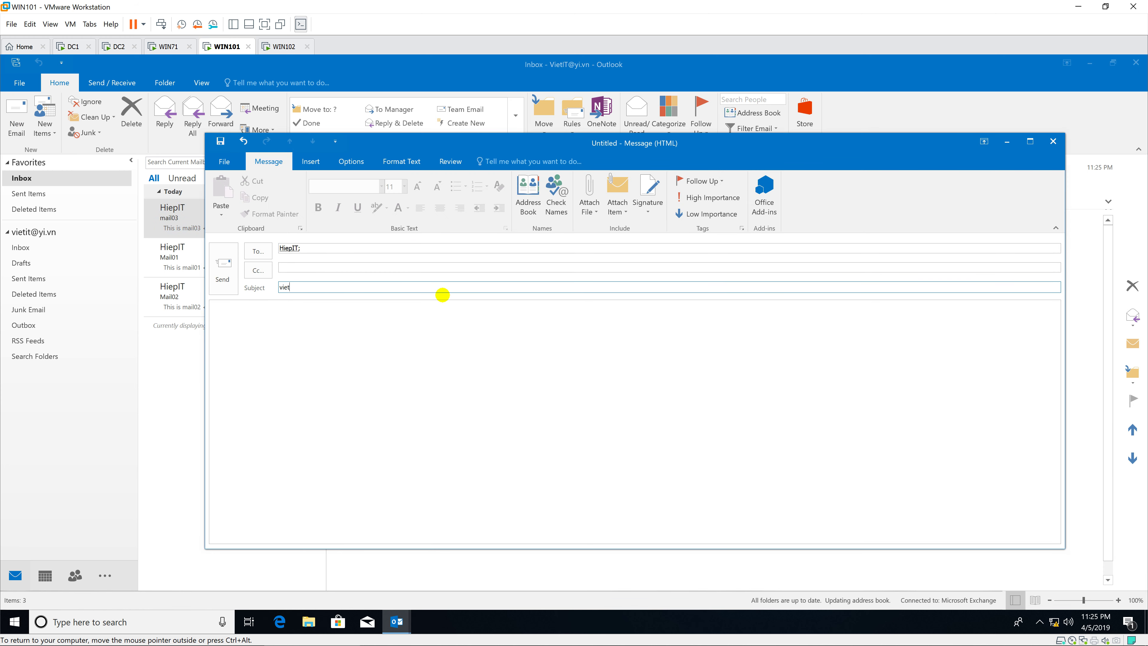
pyautogui.press('BackSpace')
pyautogui.press('BackSpace')
pyautogui.press('BackSpace')
pyautogui.write('mail04')
pyautogui.press('Tab')
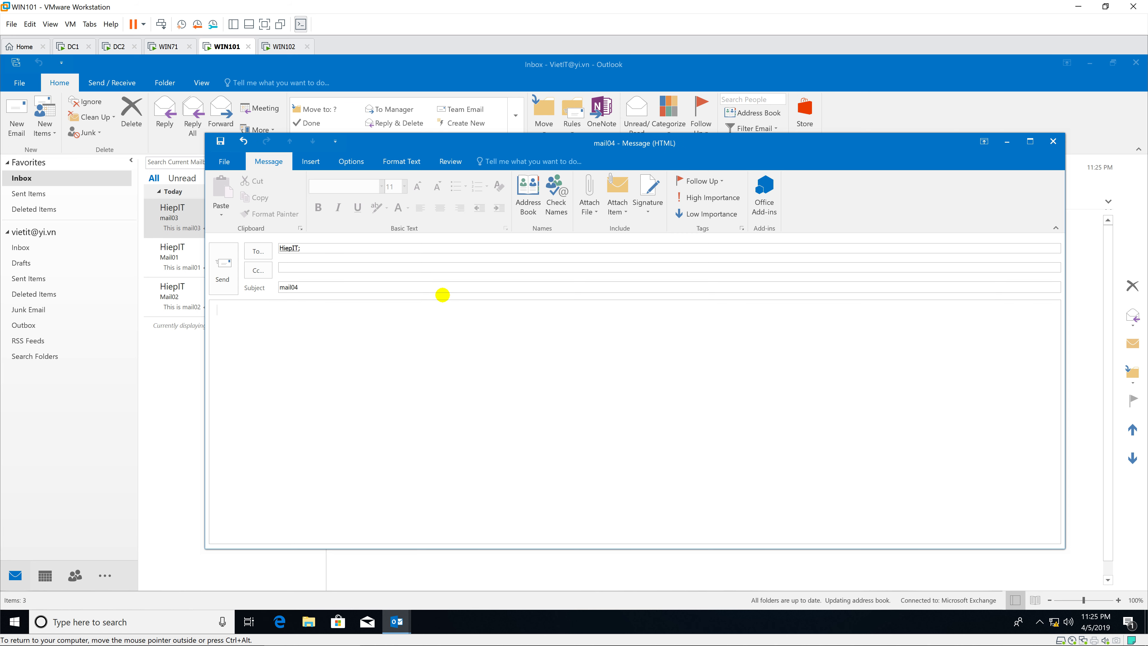
pyautogui.write('This is m')
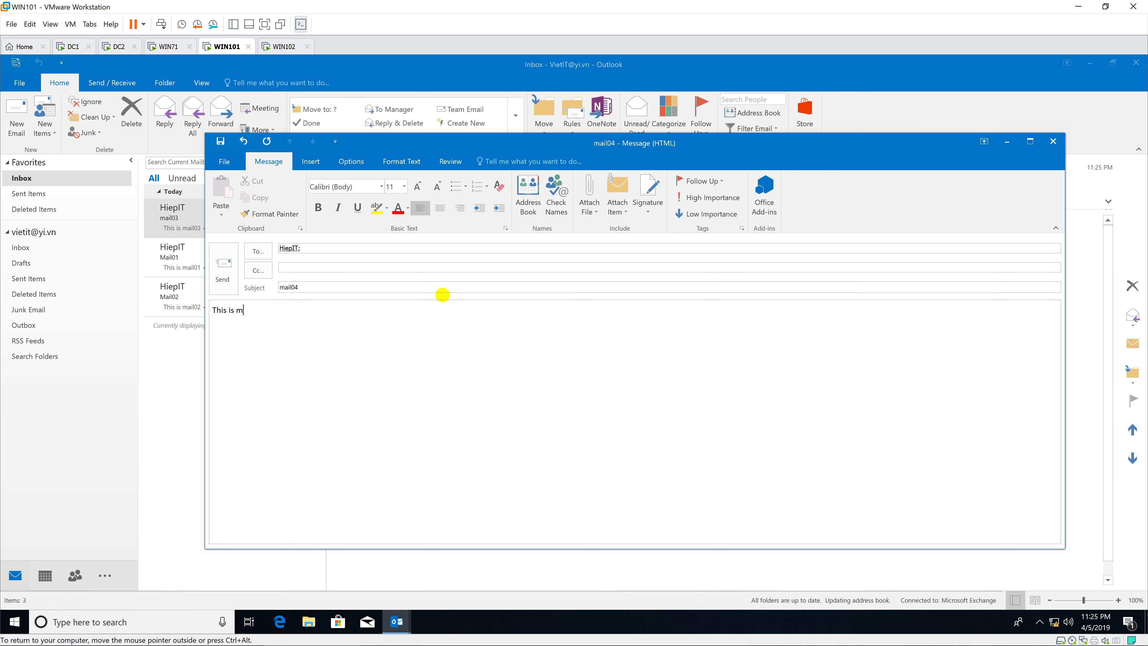
pyautogui.write('ail04')
pyautogui.click(224, 272)
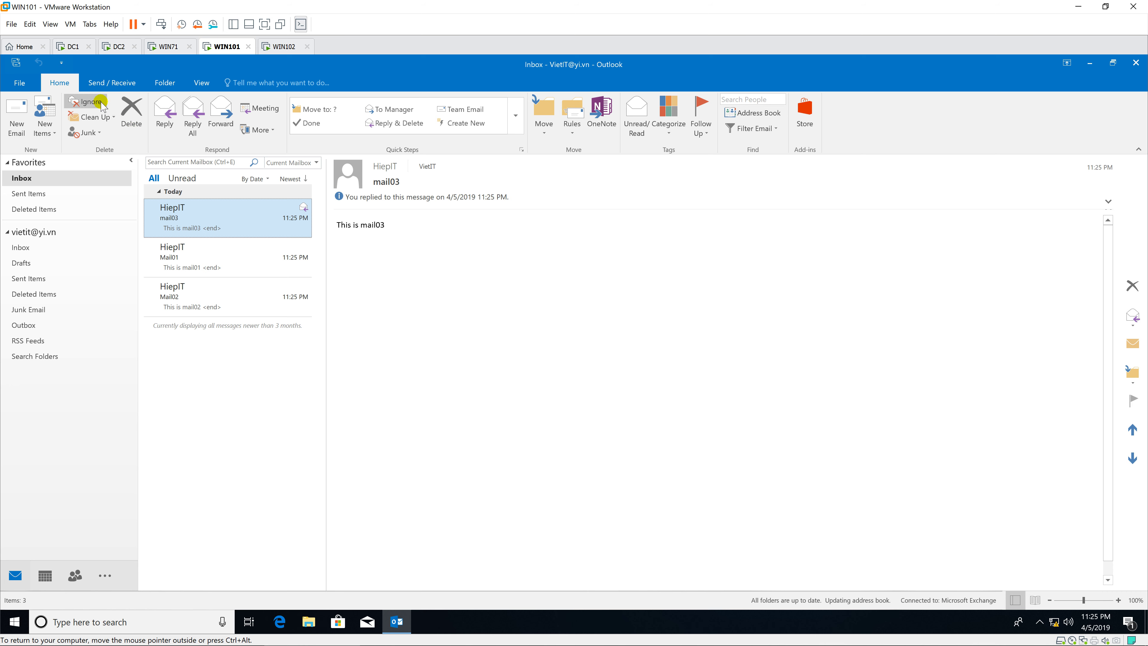
# On WIN71, read the received mail04 message ('This is mail04'), then return to WIN101.
pyautogui.click(169, 45)
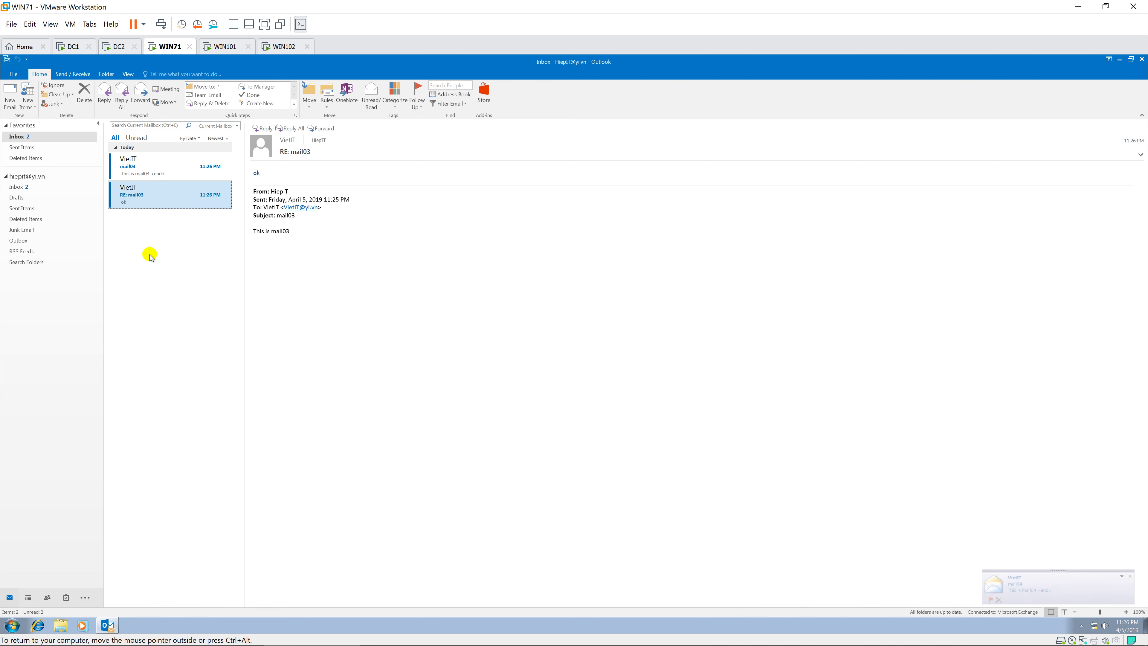
pyautogui.click(165, 169)
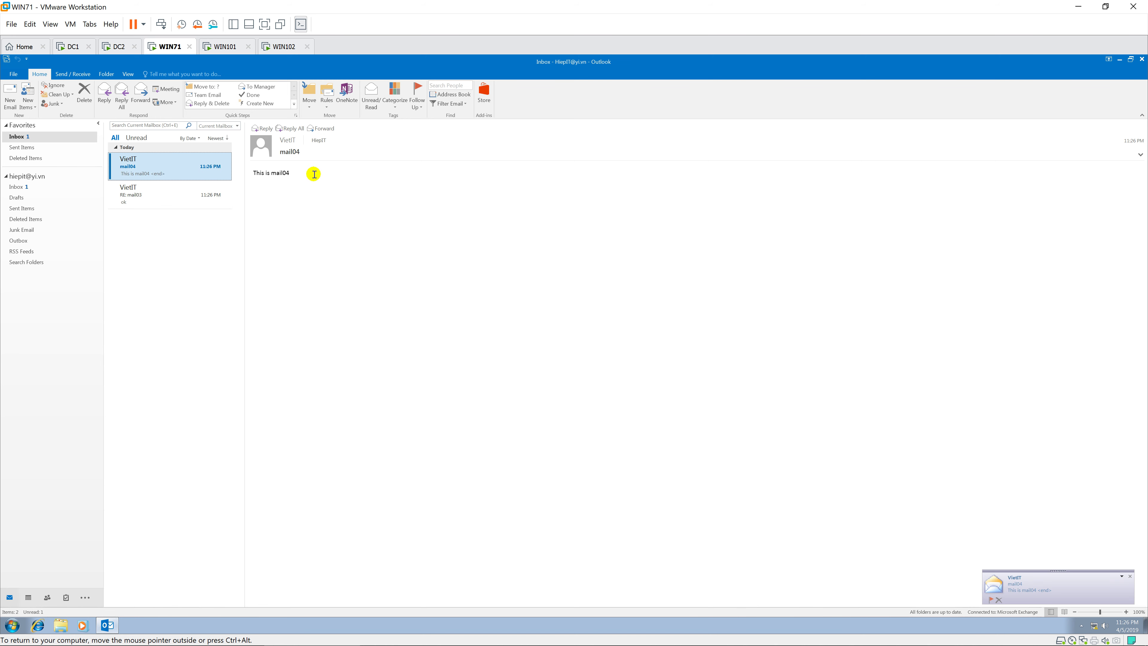
pyautogui.moveTo(310, 174); pyautogui.dragTo(241, 180)
pyautogui.click(309, 250)
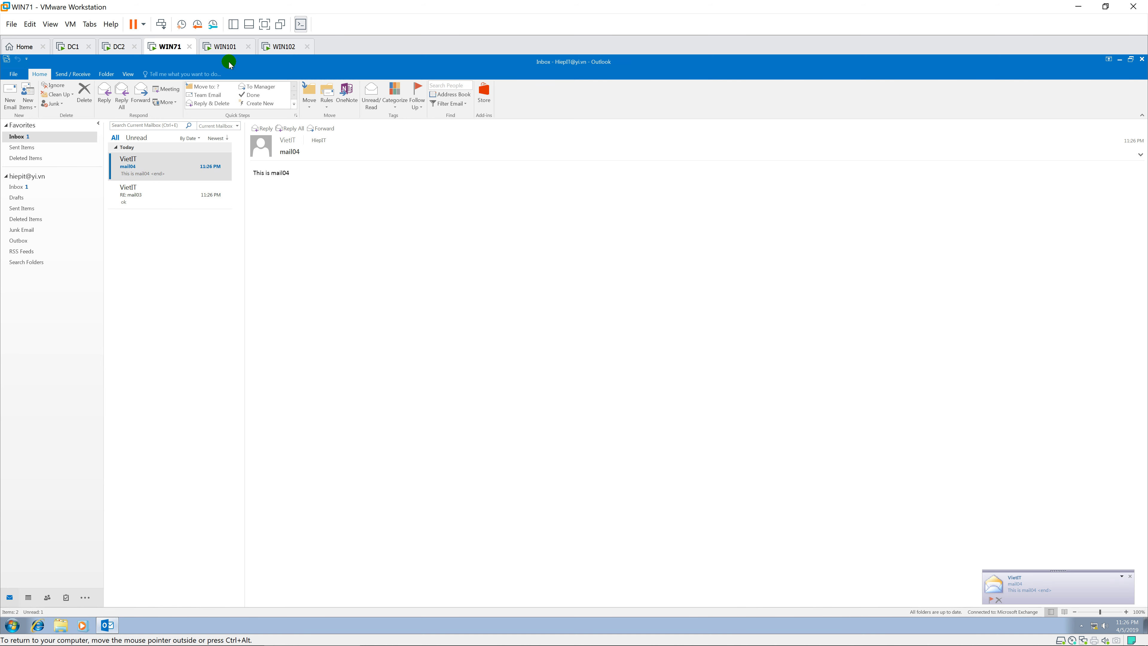
pyautogui.click(222, 46)
# Verify the RE: mail03 reply and mail04 in WIN101's Sent Items, then move to the DC2 server.
pyautogui.click(21, 248)
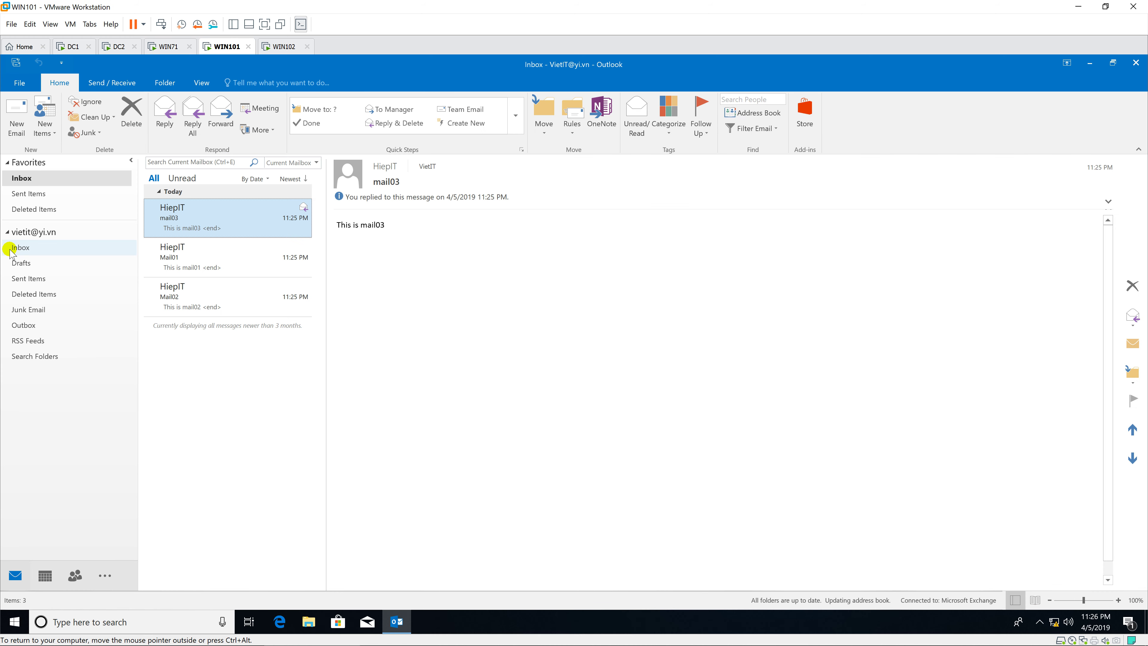
pyautogui.click(30, 279)
pyautogui.click(212, 257)
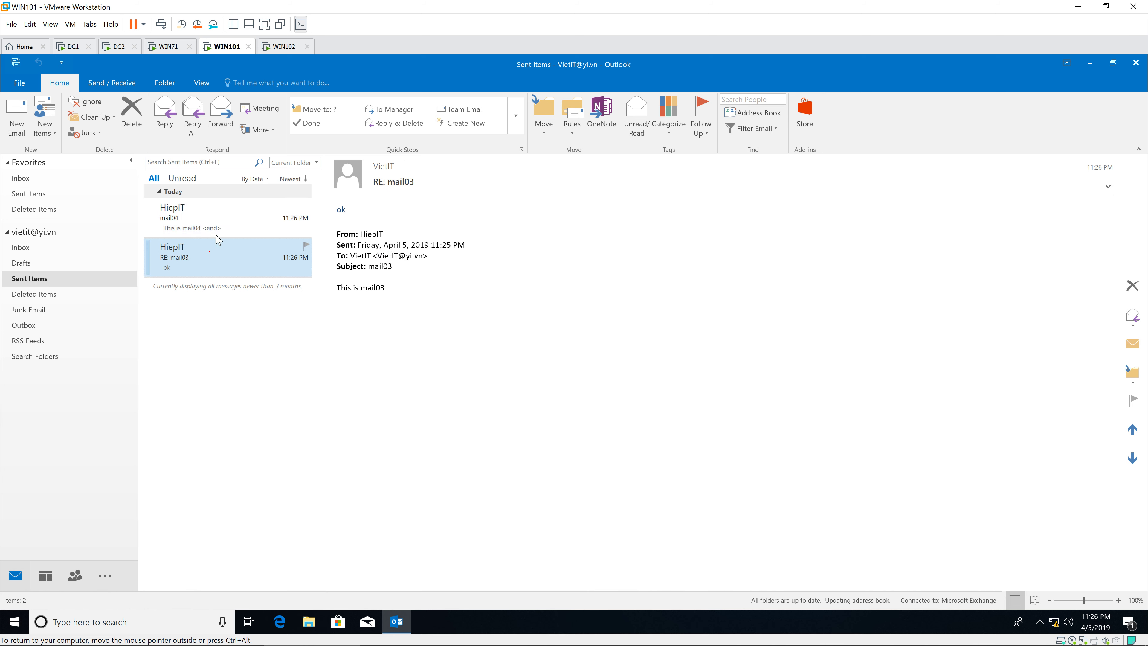
pyautogui.click(222, 219)
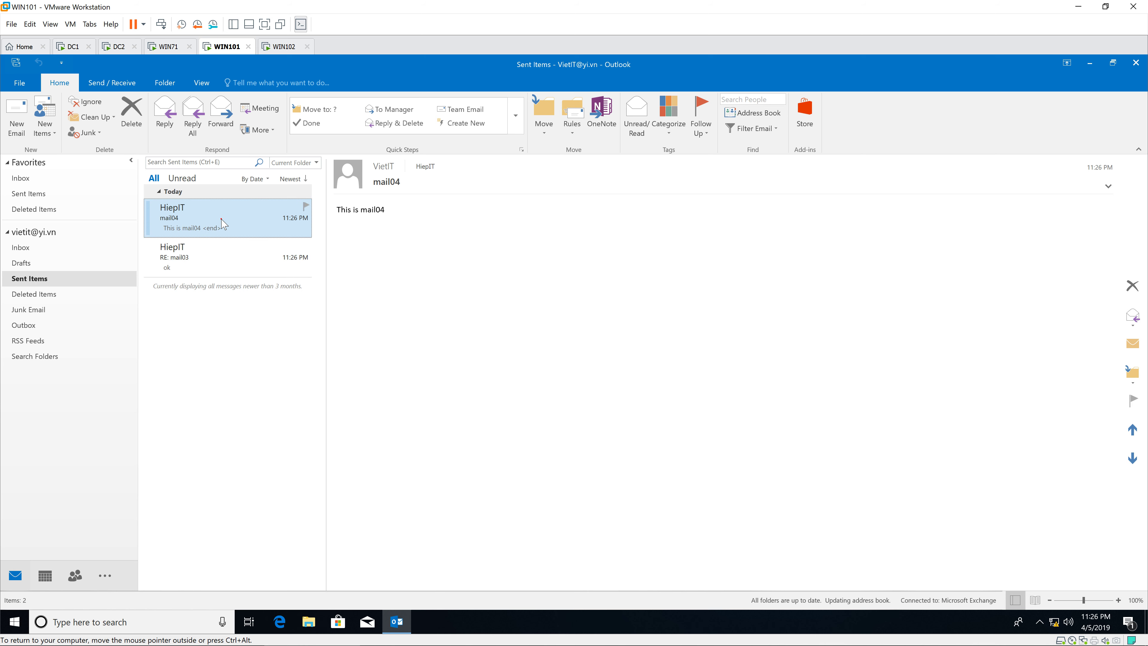
pyautogui.click(39, 247)
pyautogui.click(206, 262)
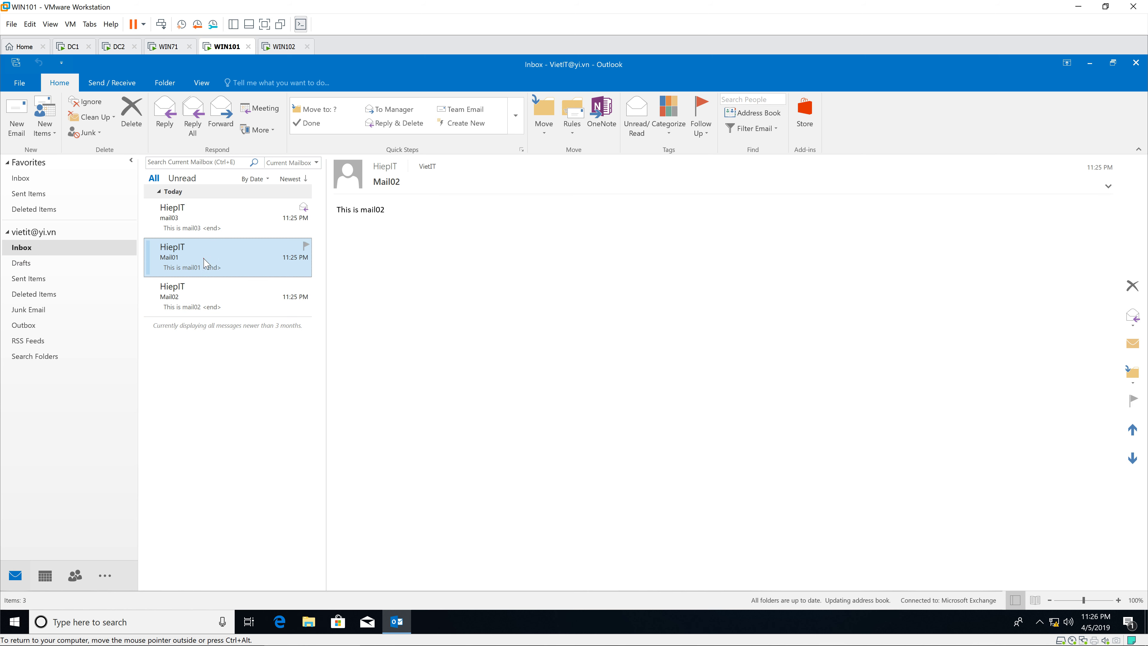
pyautogui.click(218, 227)
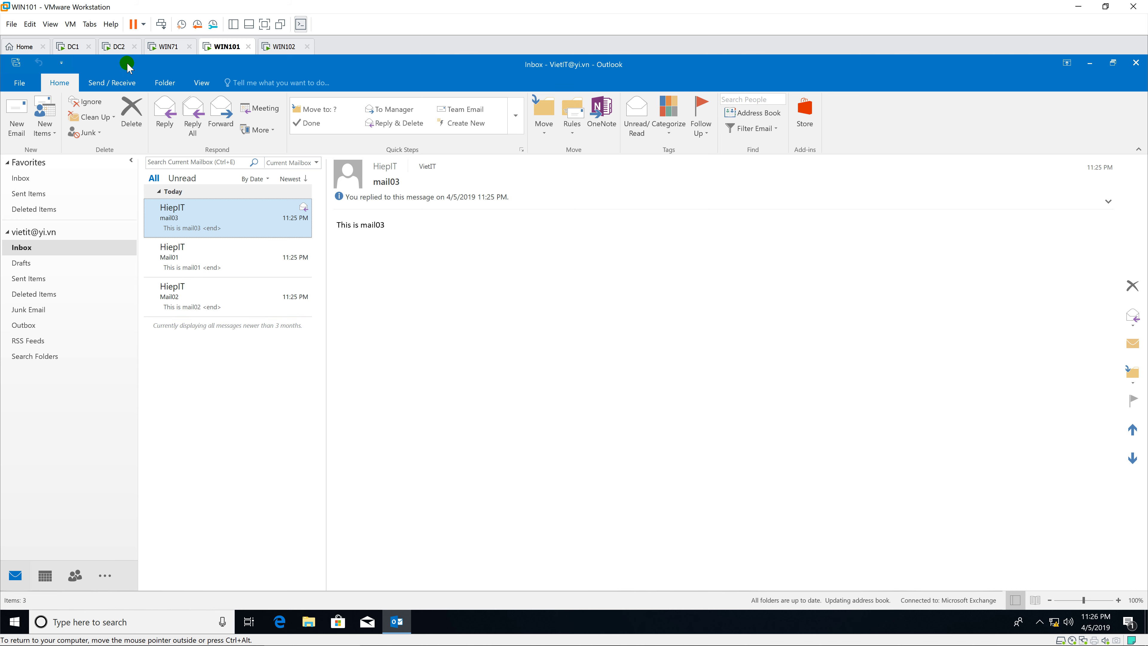
pyautogui.click(118, 46)
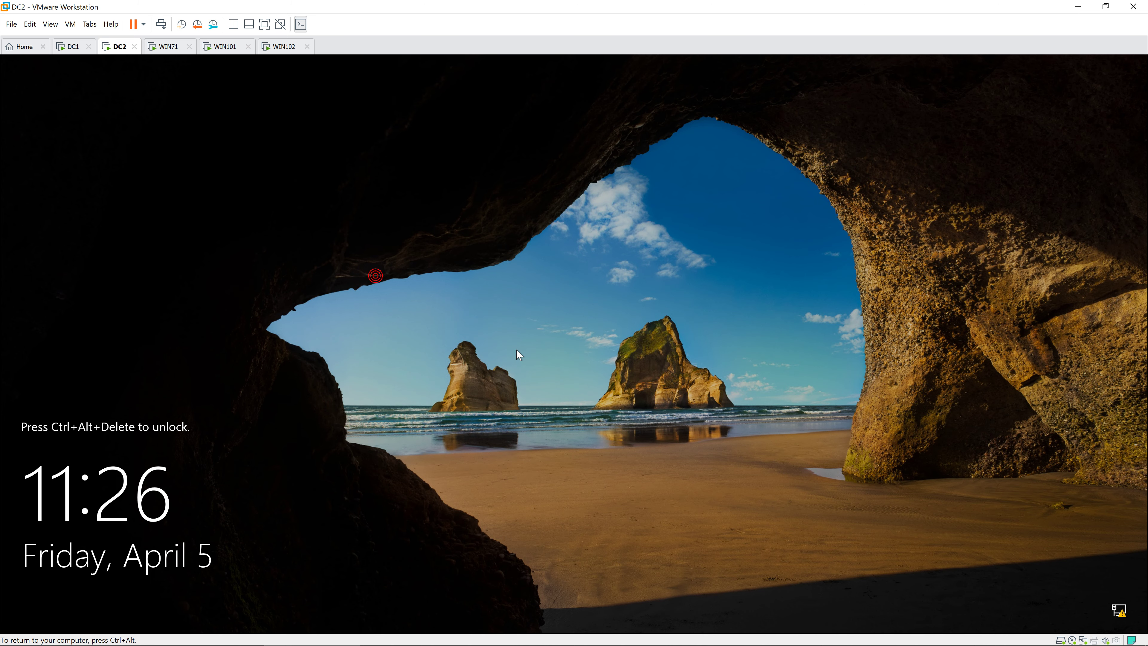
# Sign in to DC2 as Administrator using Ctrl+Alt+Del and the account password.
pyautogui.click(544, 351)
pyautogui.press('ctrl+alt+Insert')
pyautogui.write('*****')
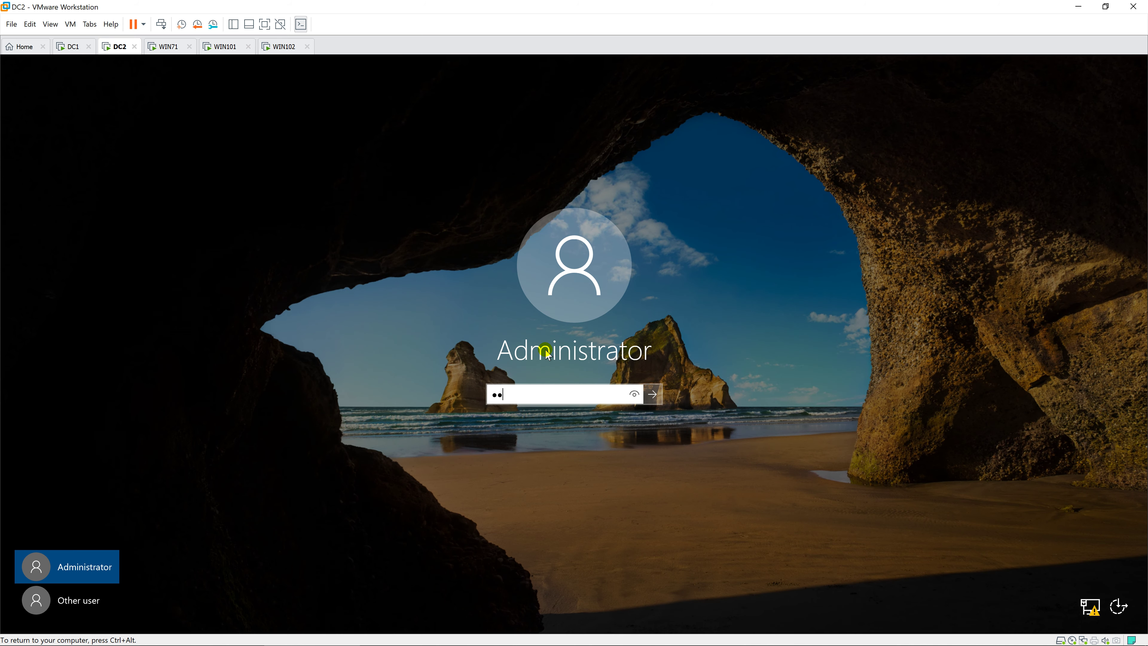
pyautogui.write('***')
pyautogui.press('Return')
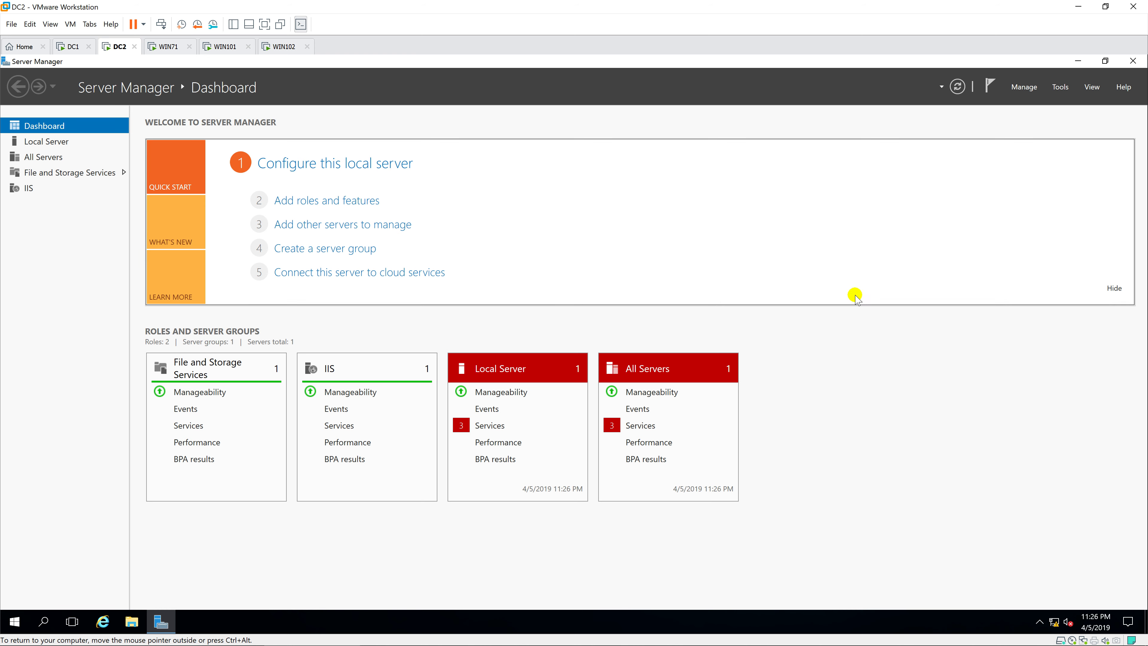
# Launch the Exchange Administrative Center from the Microsoft Exchange Server 2019 Start folder, maximized.
pyautogui.click(1132, 61)
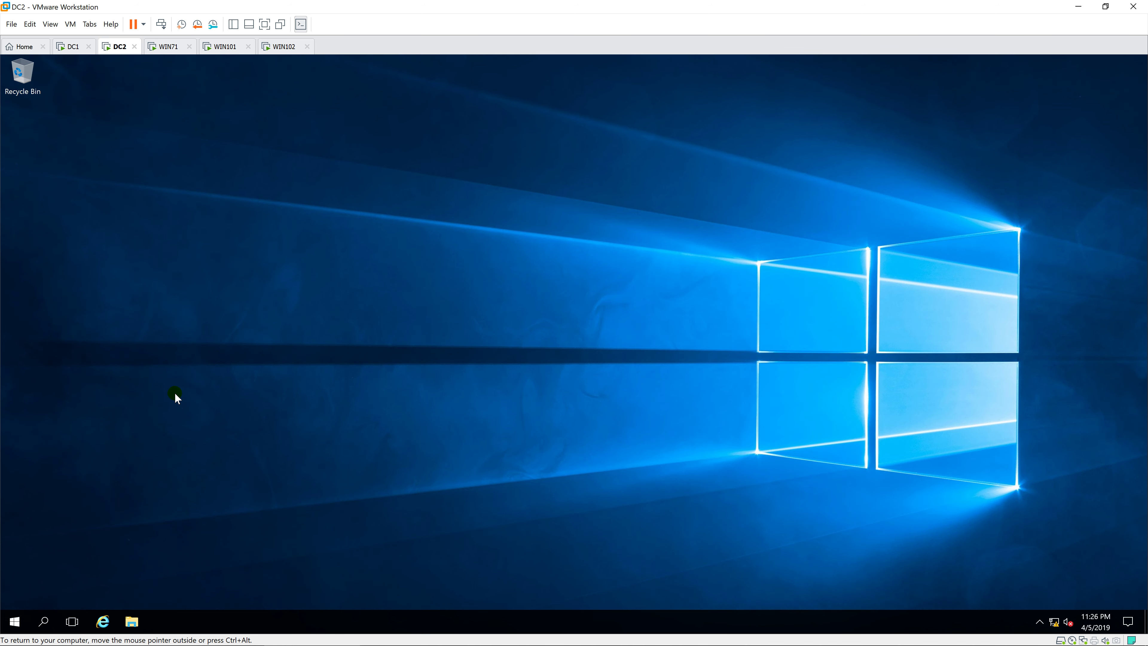
pyautogui.click(15, 621)
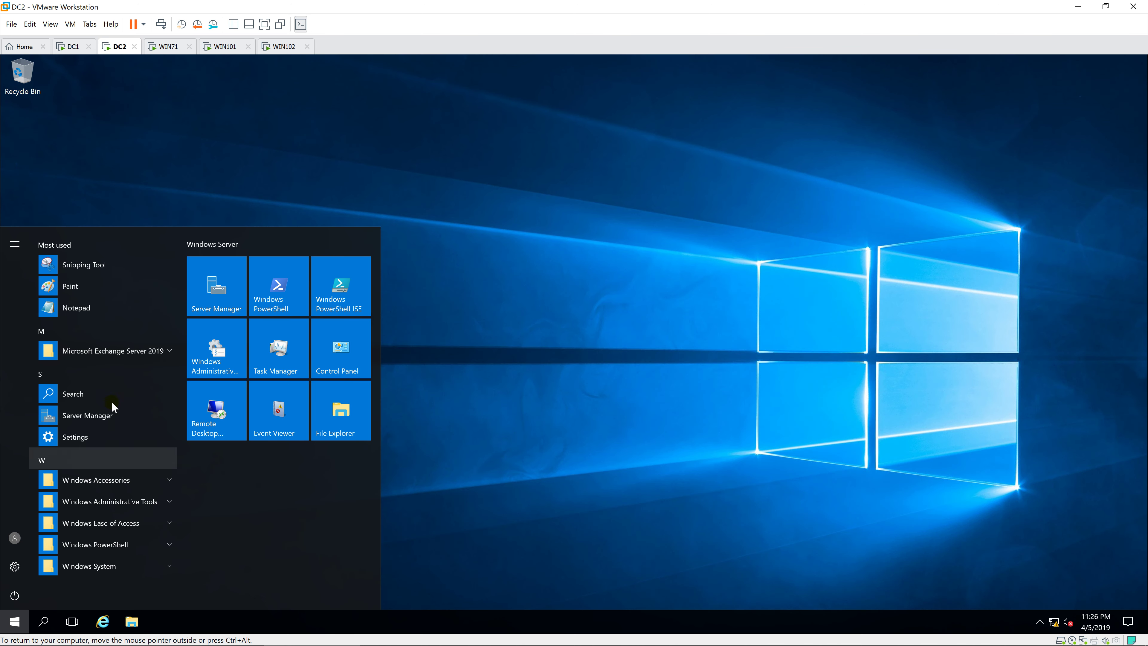
pyautogui.click(131, 351)
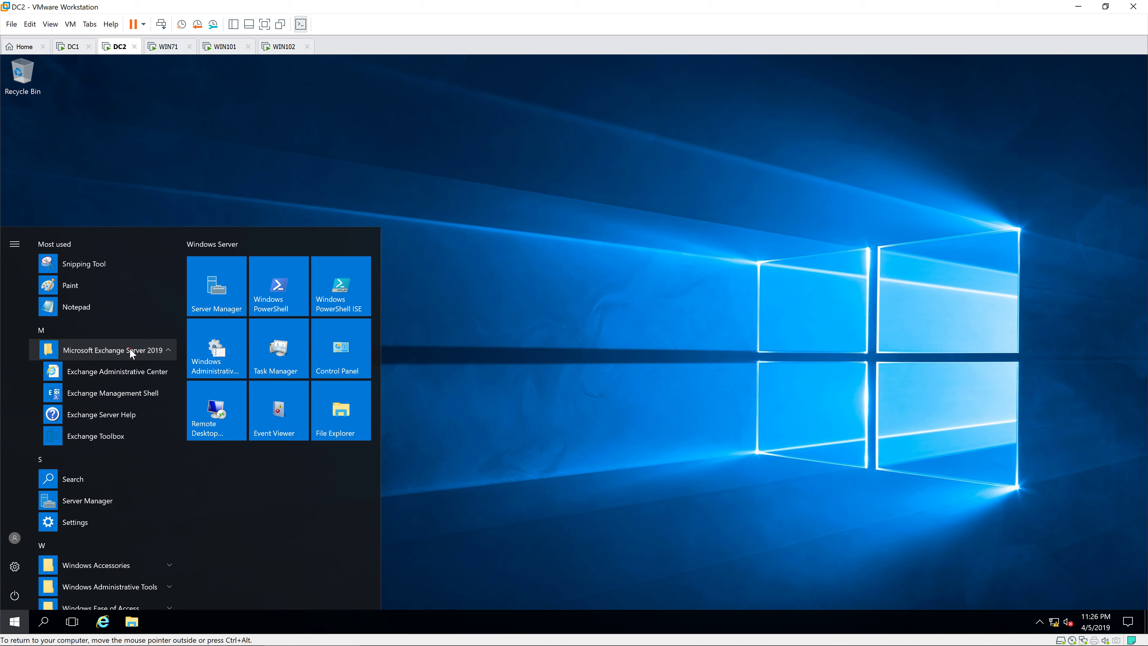
pyautogui.click(123, 372)
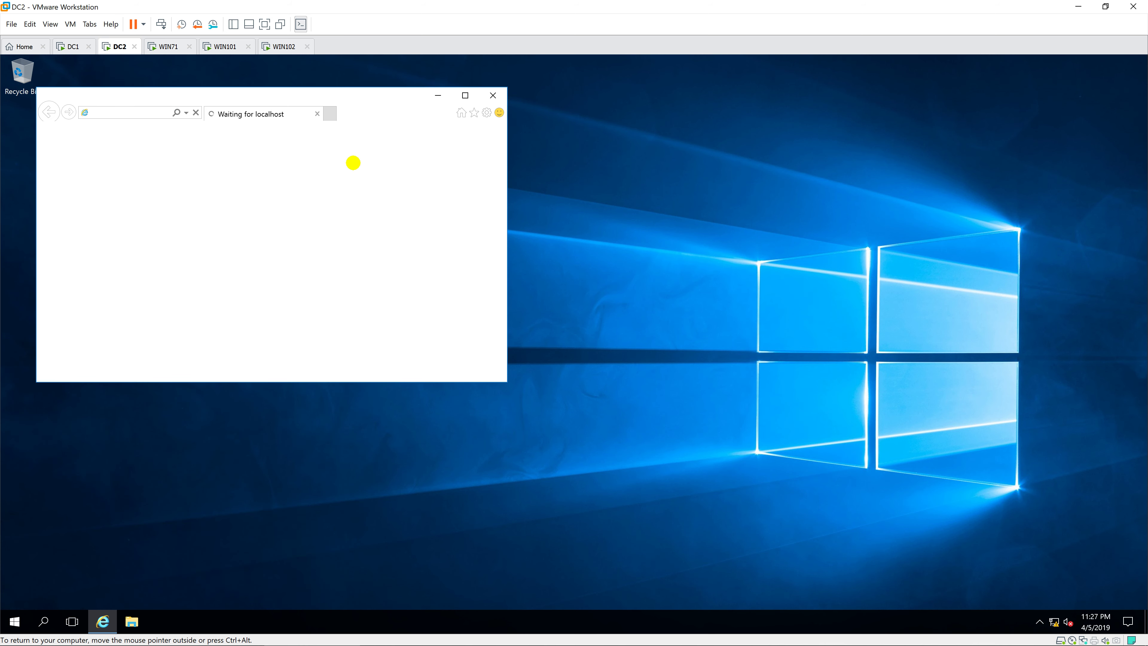
pyautogui.click(465, 96)
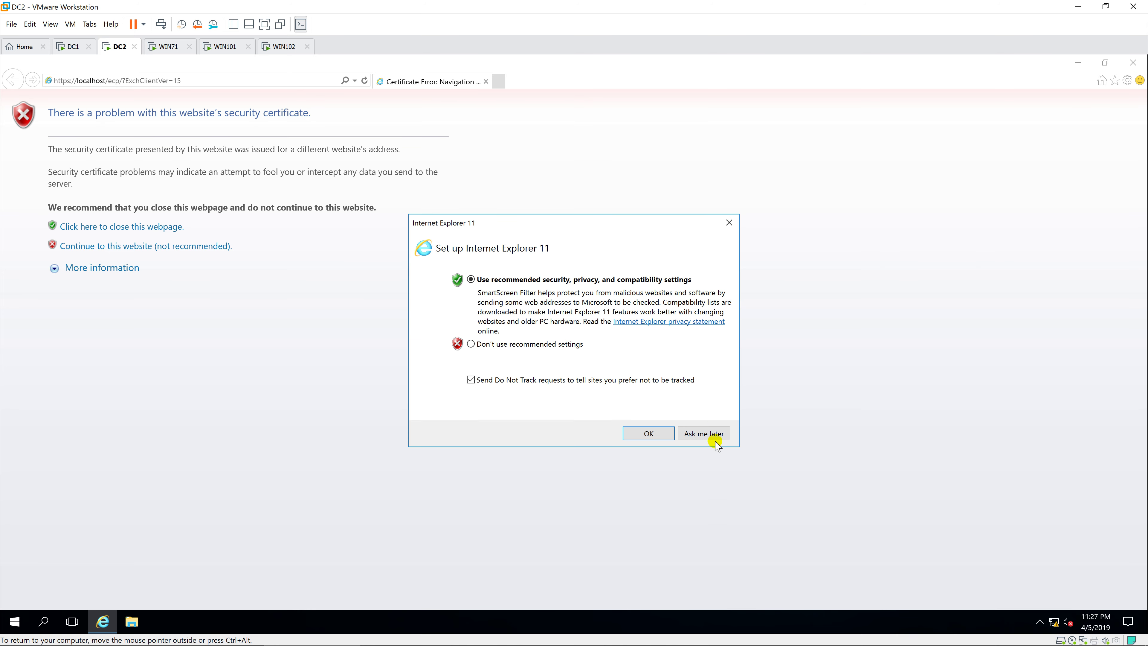
# Get past the certificate warning and sign in as the domain administrator, declining to save the password.
pyautogui.click(703, 433)
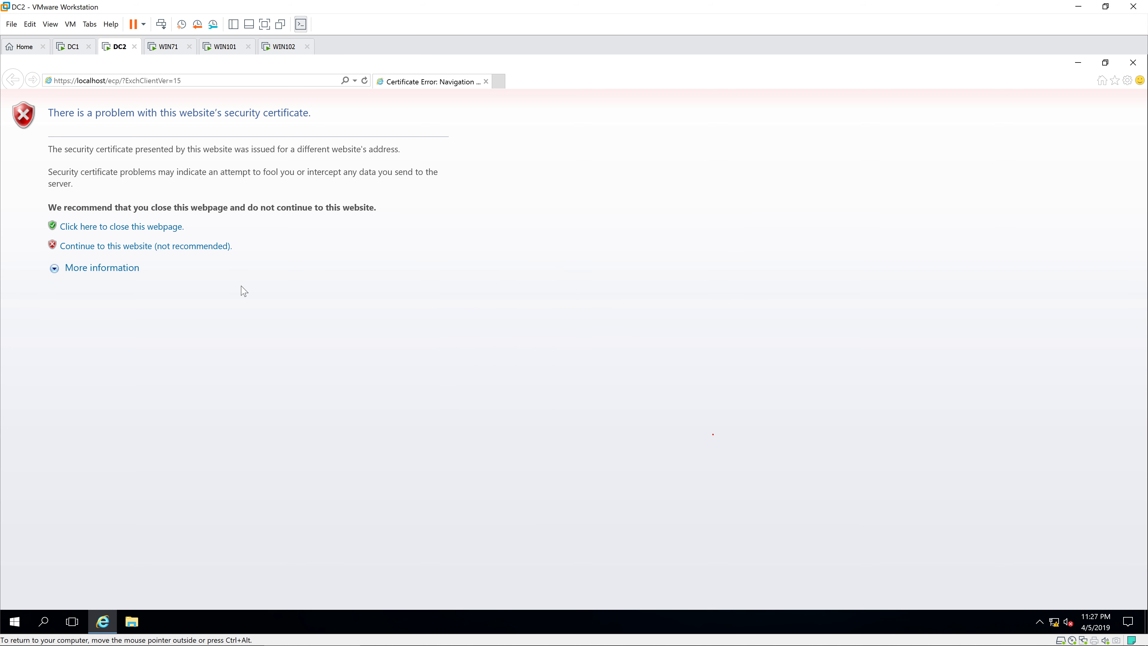
pyautogui.click(159, 248)
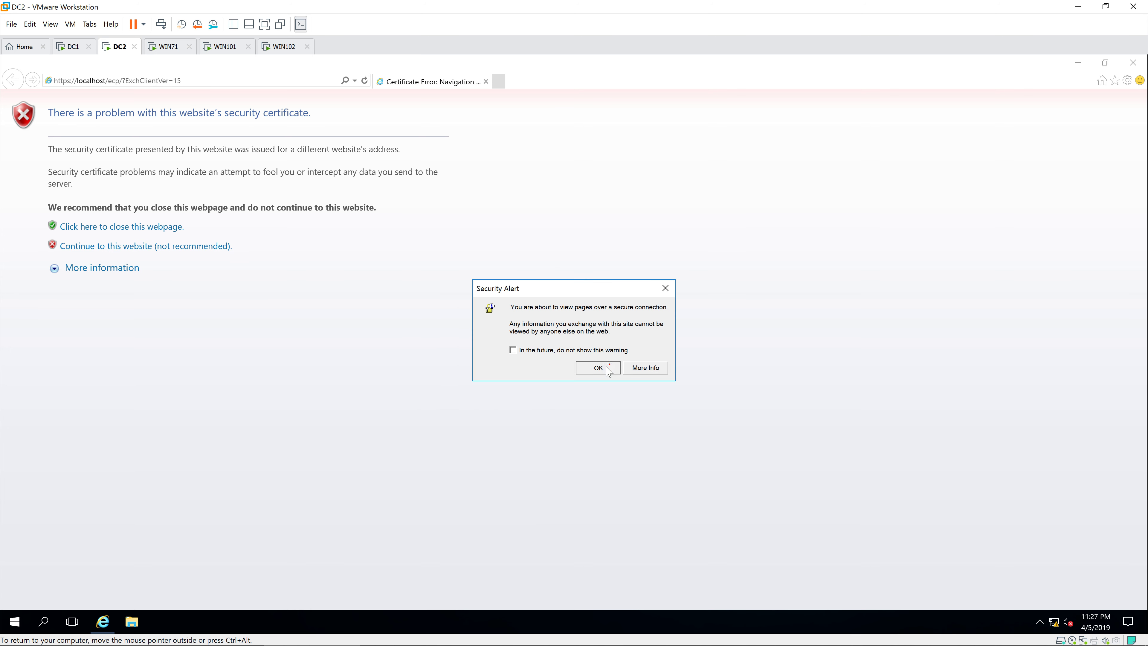
pyautogui.click(596, 382)
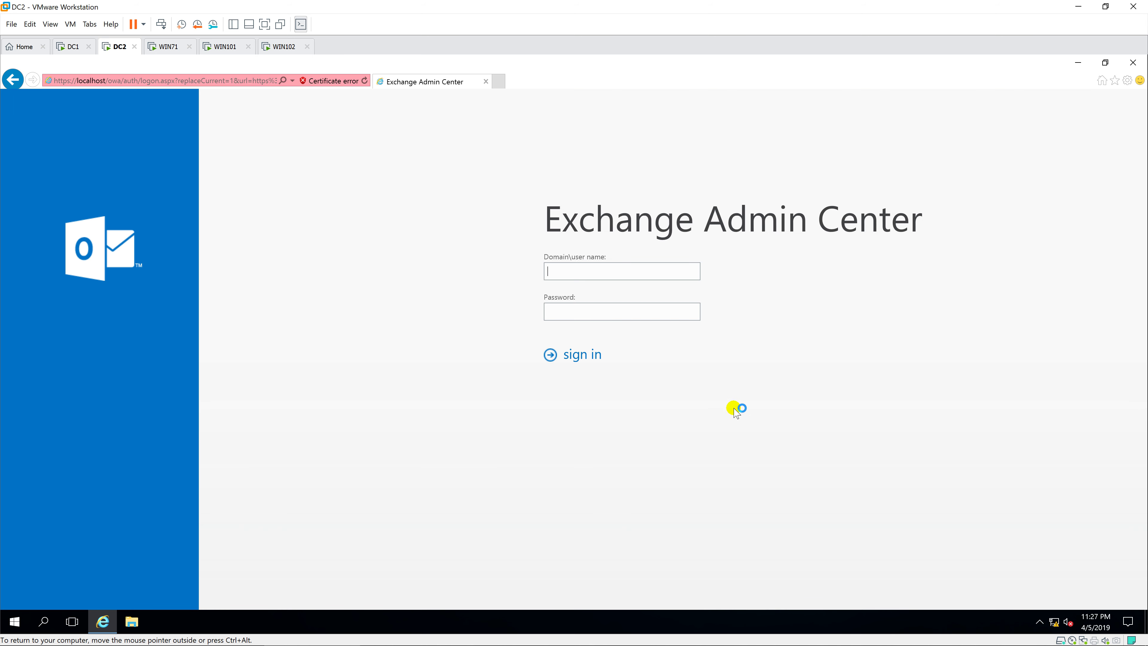
pyautogui.write('Yi\\AdminsistratorPassword1')
pyautogui.press('Return')
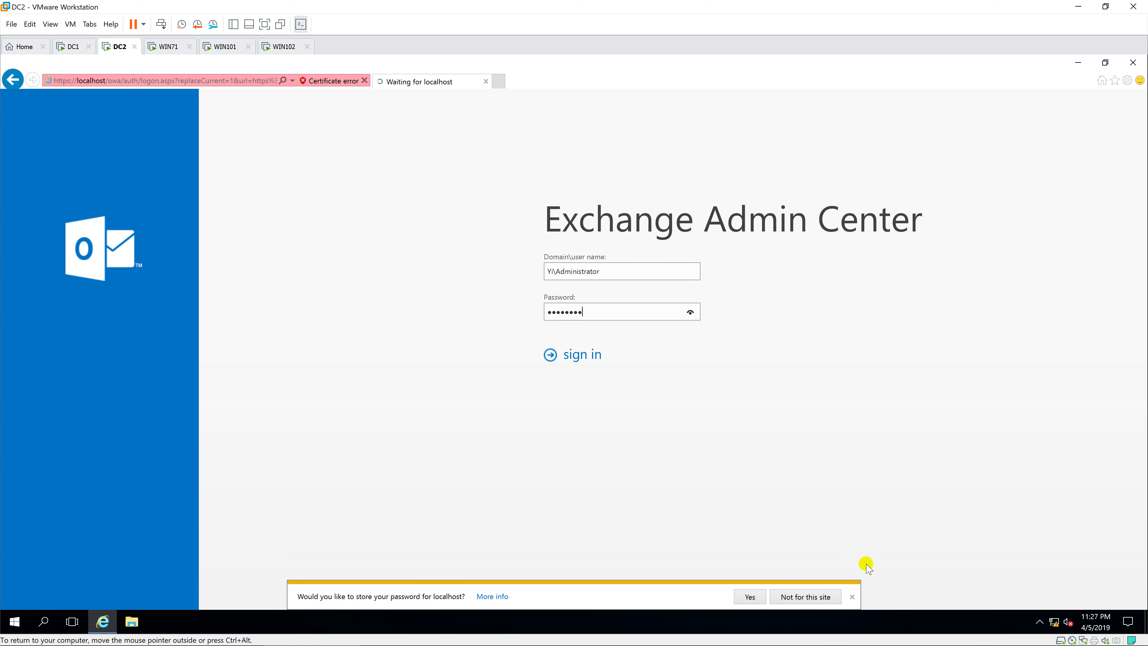
pyautogui.click(852, 597)
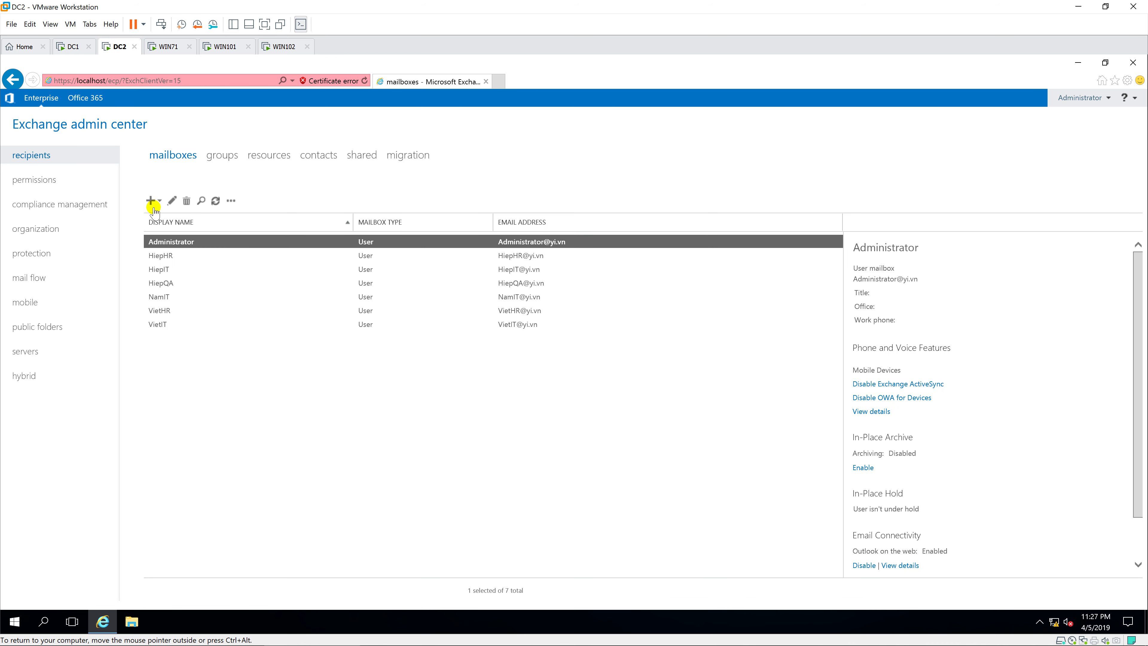
# Open the Recipient Management role group from Permissions > admin roles for editing.
pyautogui.click(39, 186)
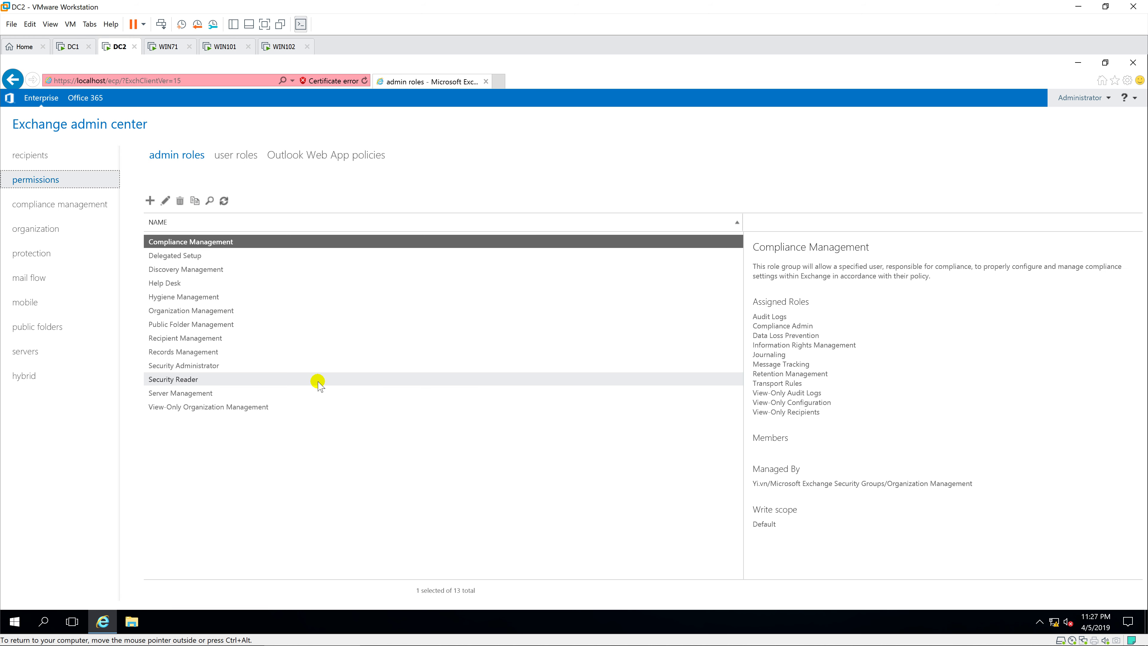
pyautogui.click(261, 338)
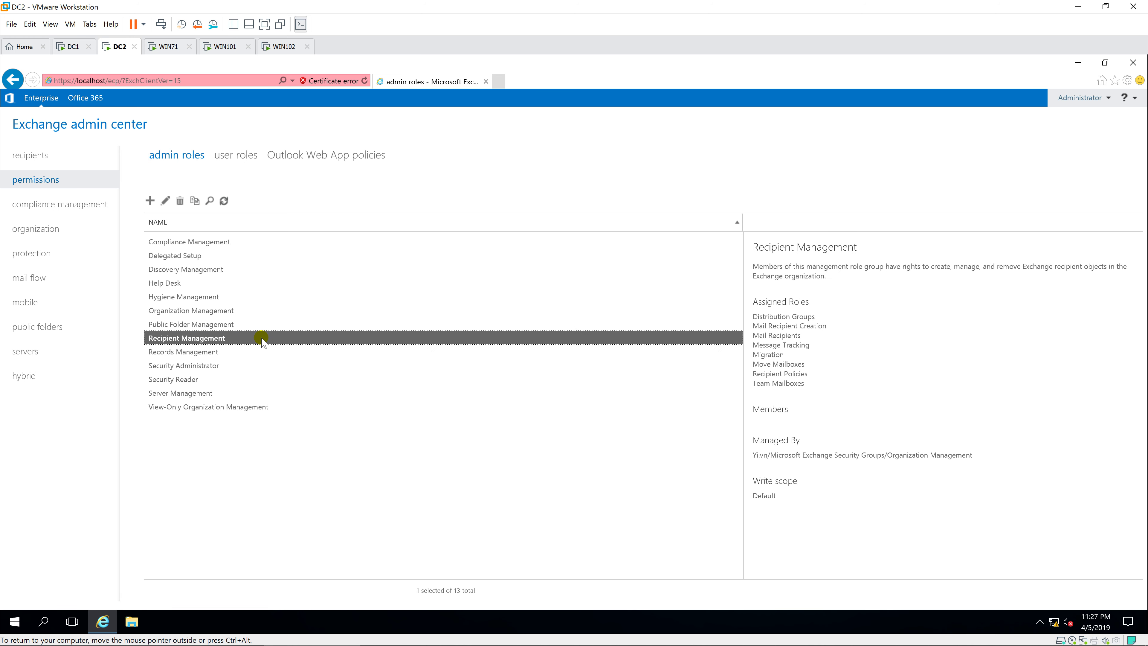
pyautogui.doubleClick(262, 338)
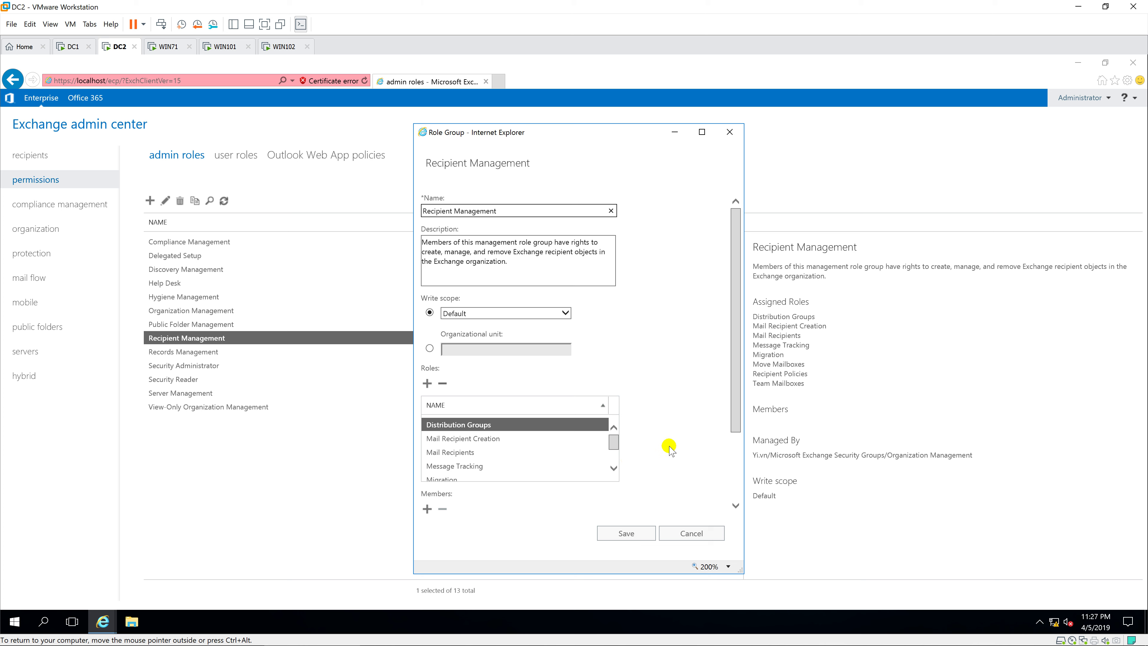
# Add the Mailbox Import Export role to the group, save it, and close the admin center.
pyautogui.click(427, 384)
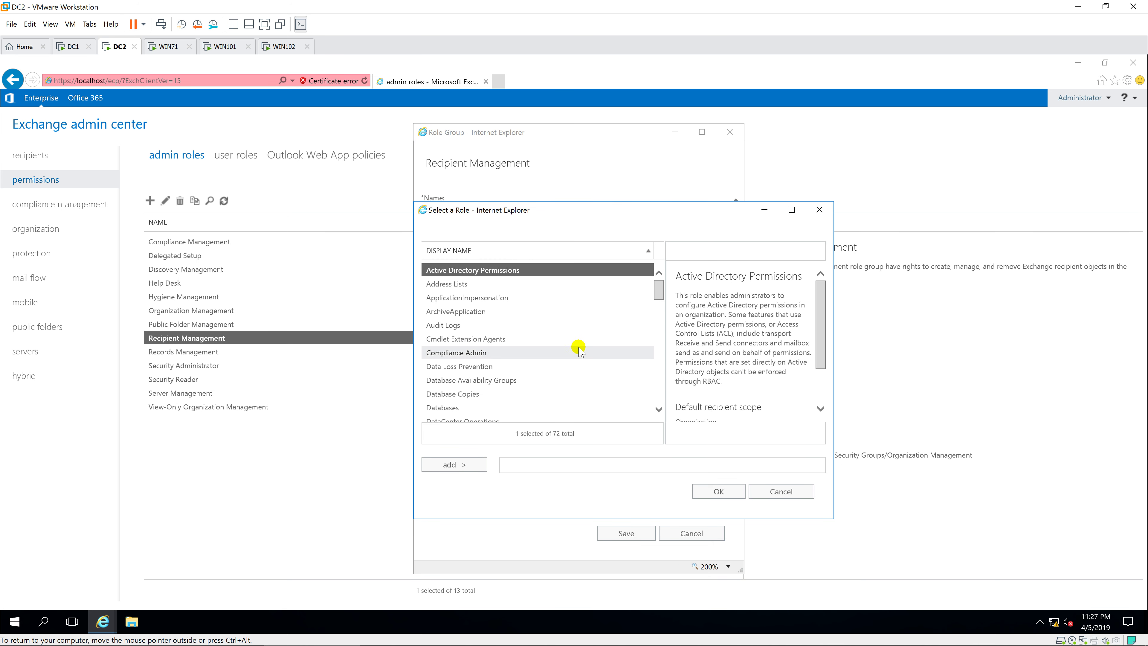
pyautogui.scroll(-5, 580, 350)
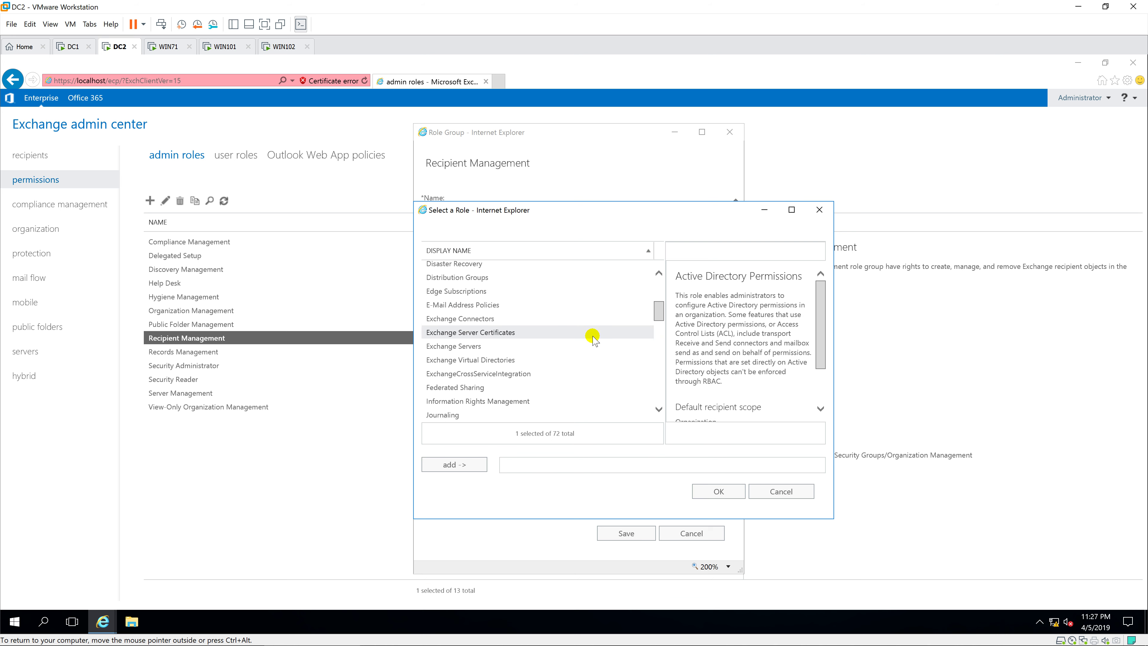
pyautogui.scroll(-2, 594, 338)
pyautogui.scroll(-3, 589, 341)
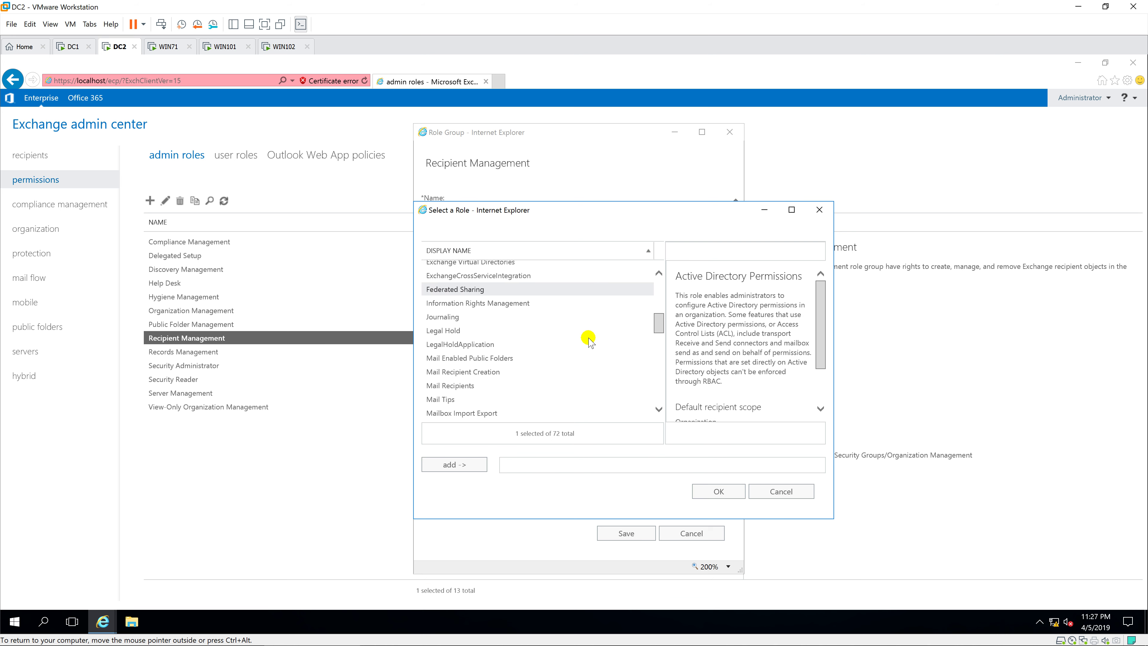
pyautogui.scroll(-1, 570, 347)
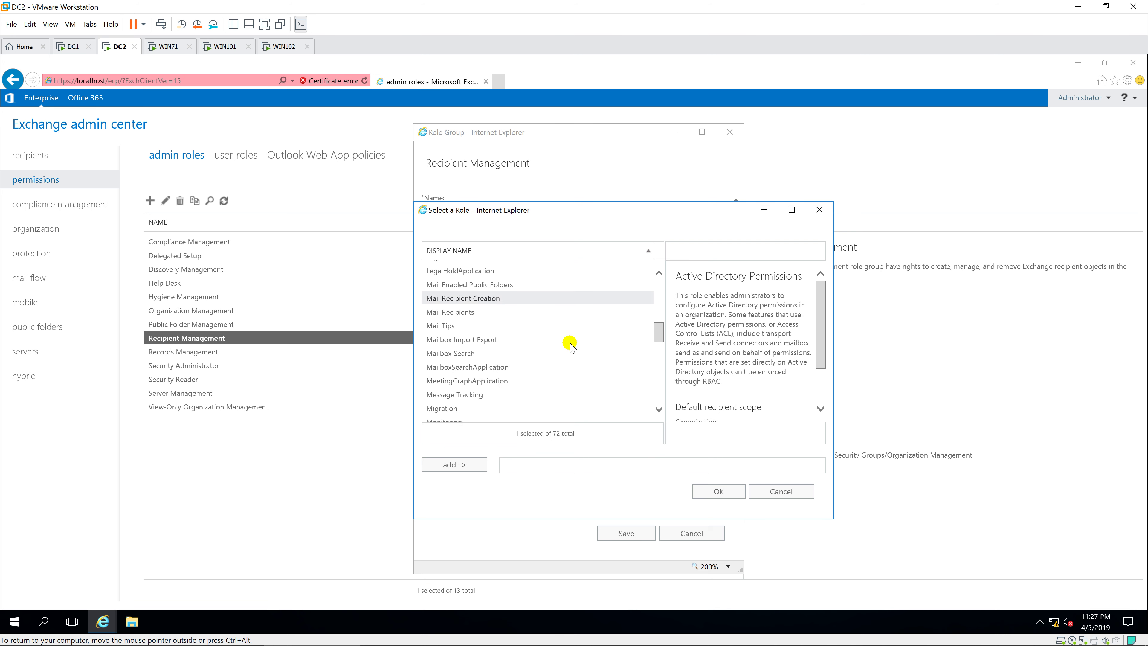
pyautogui.click(502, 342)
pyautogui.doubleClick(503, 342)
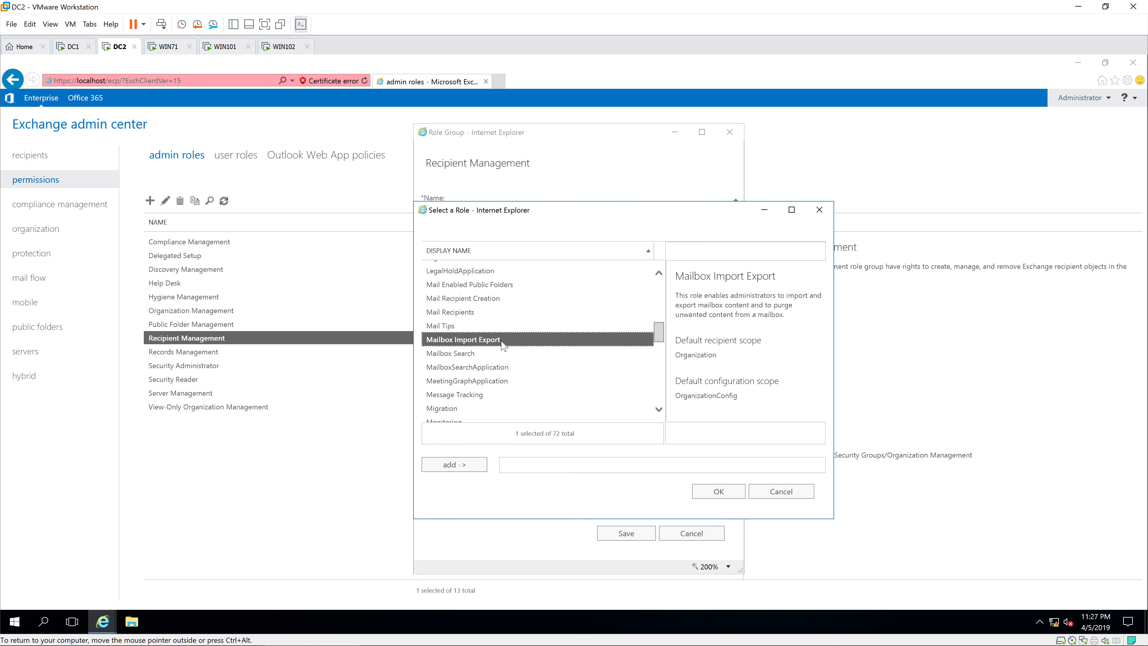
pyautogui.click(731, 493)
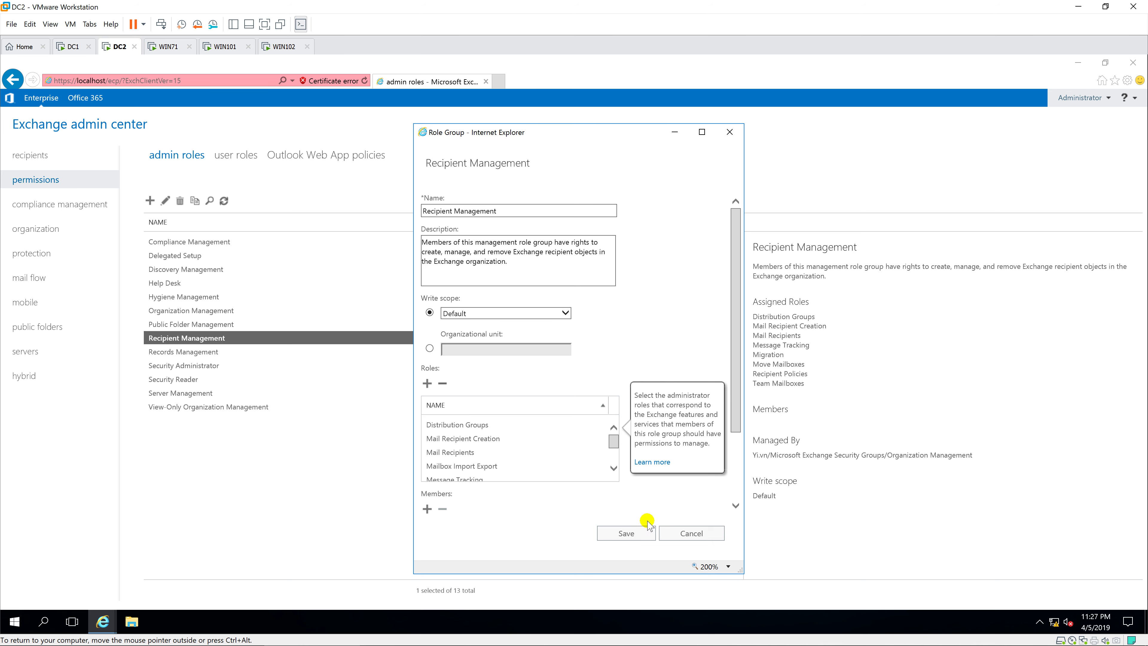
pyautogui.click(627, 534)
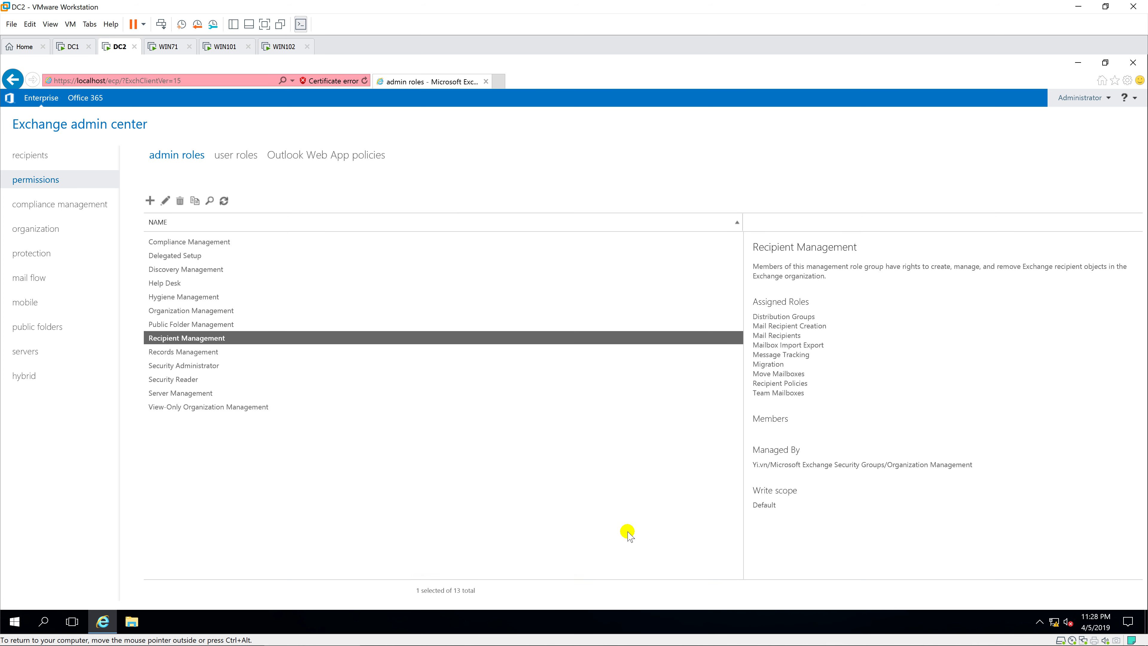
pyautogui.click(1133, 63)
# Launch Exchange Management Shell from the Exchange Server 2019 programs and enlarge its window.
pyautogui.click(15, 621)
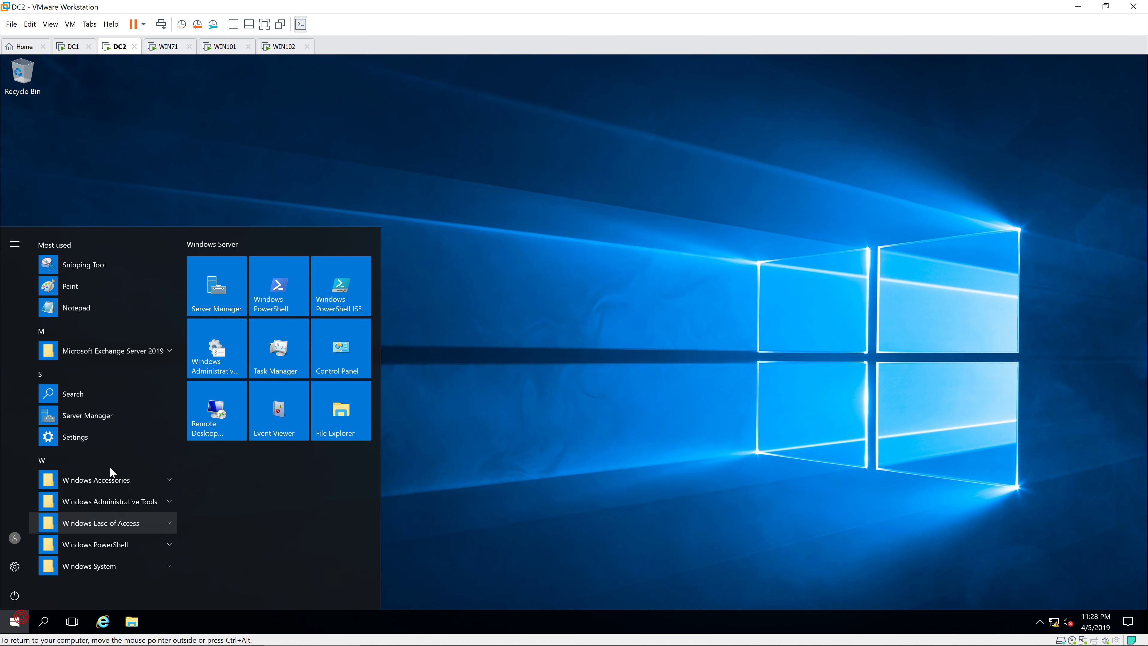
pyautogui.click(125, 351)
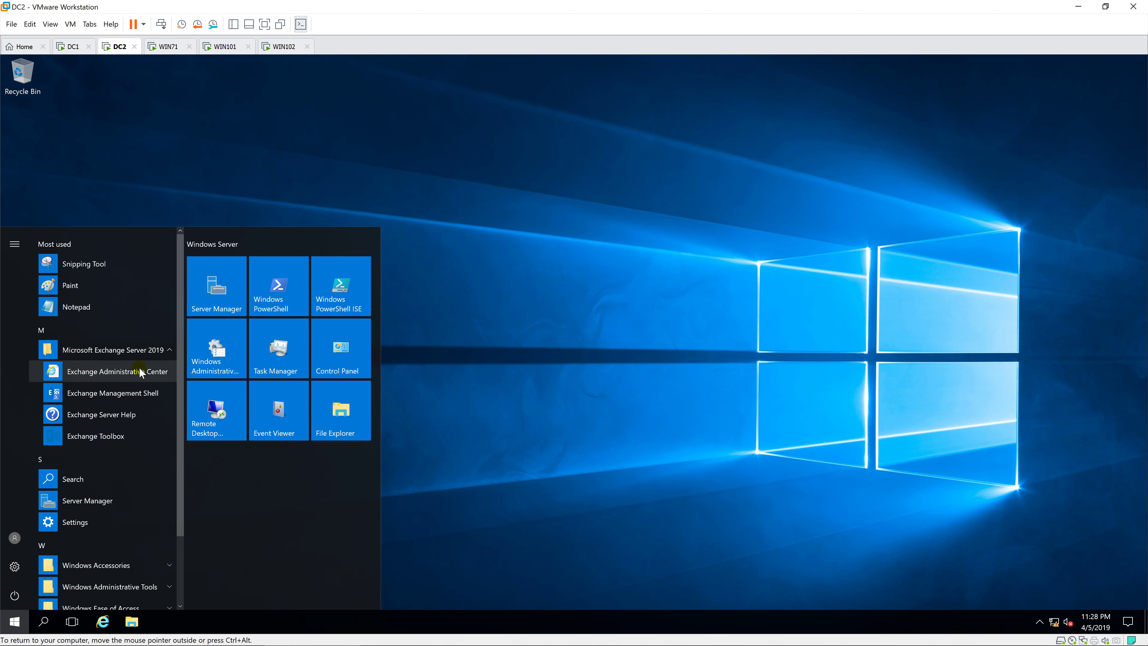
pyautogui.click(151, 393)
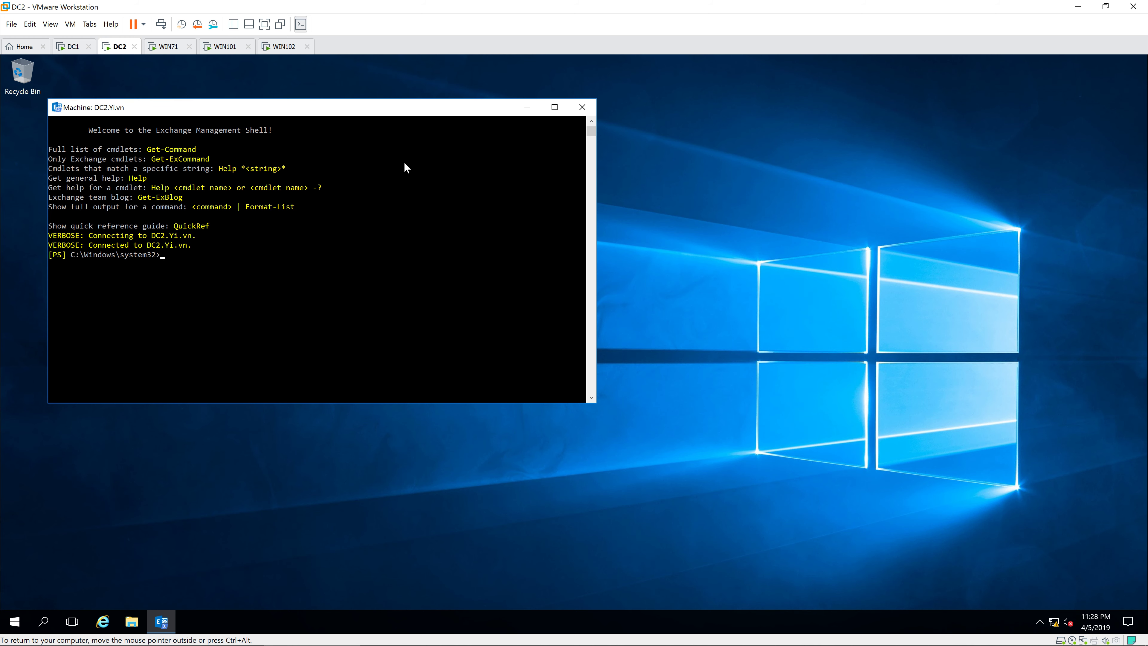
pyautogui.moveTo(375, 103); pyautogui.dragTo(611, 118)
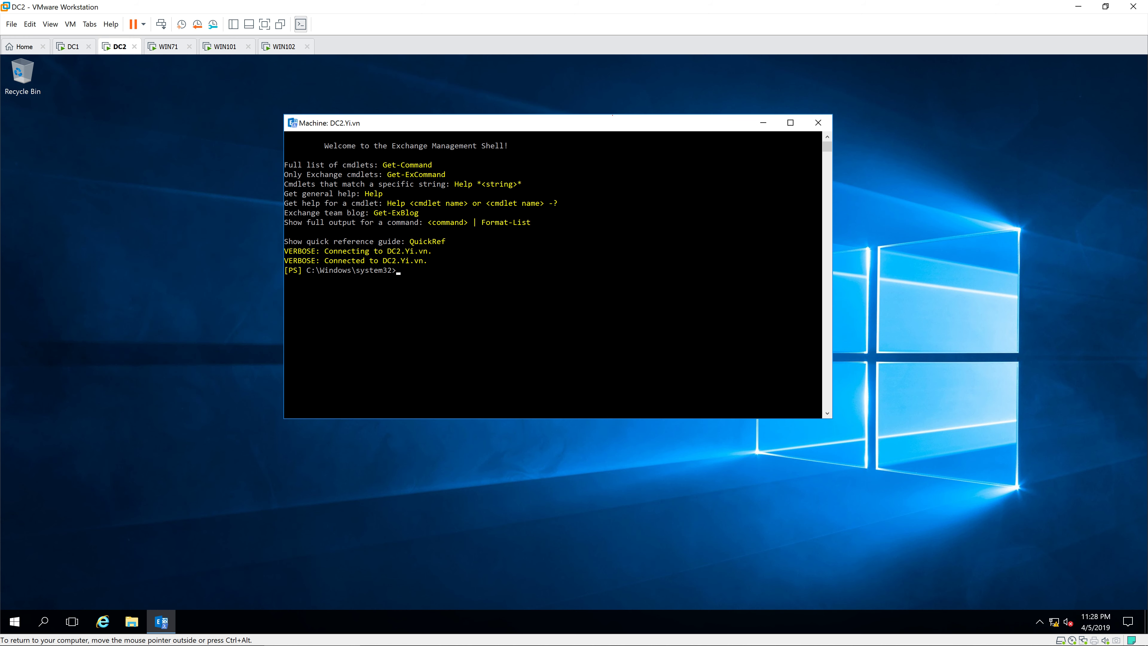
pyautogui.doubleClick(613, 115)
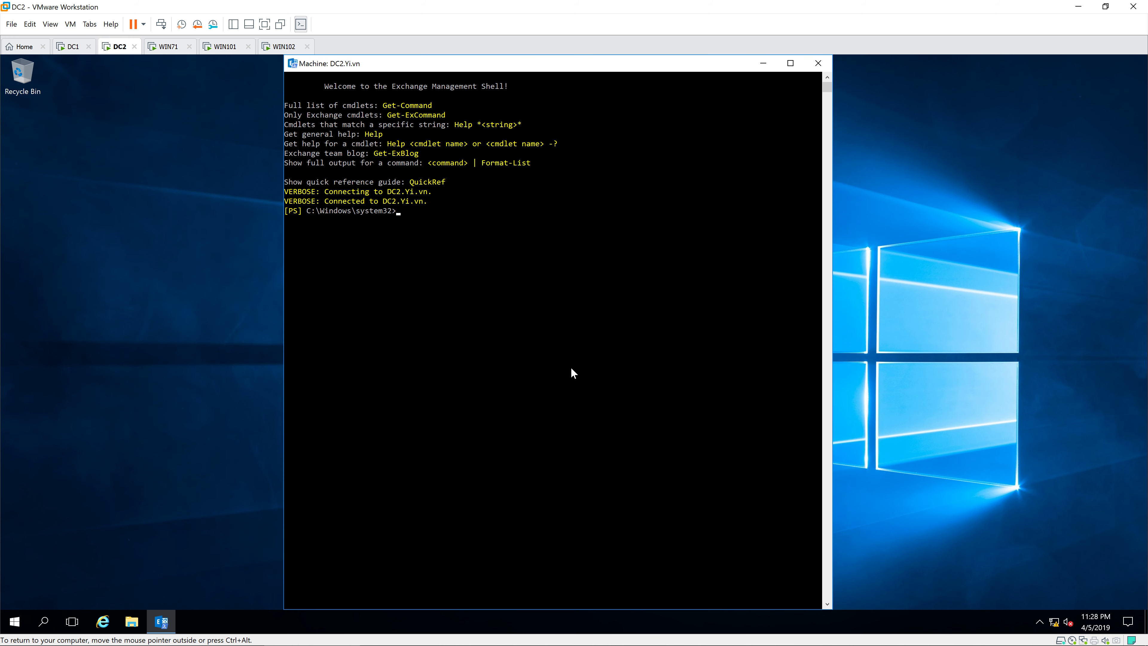
# Run New-ManagementRoleAssignment -Role "Mailbox Import Export" -User Administrator.
pyautogui.write('New-Man')
pyautogui.press('Tab')
pyautogui.write('Ass')
pyautogui.press('Tab')
pyautogui.write('-Role')
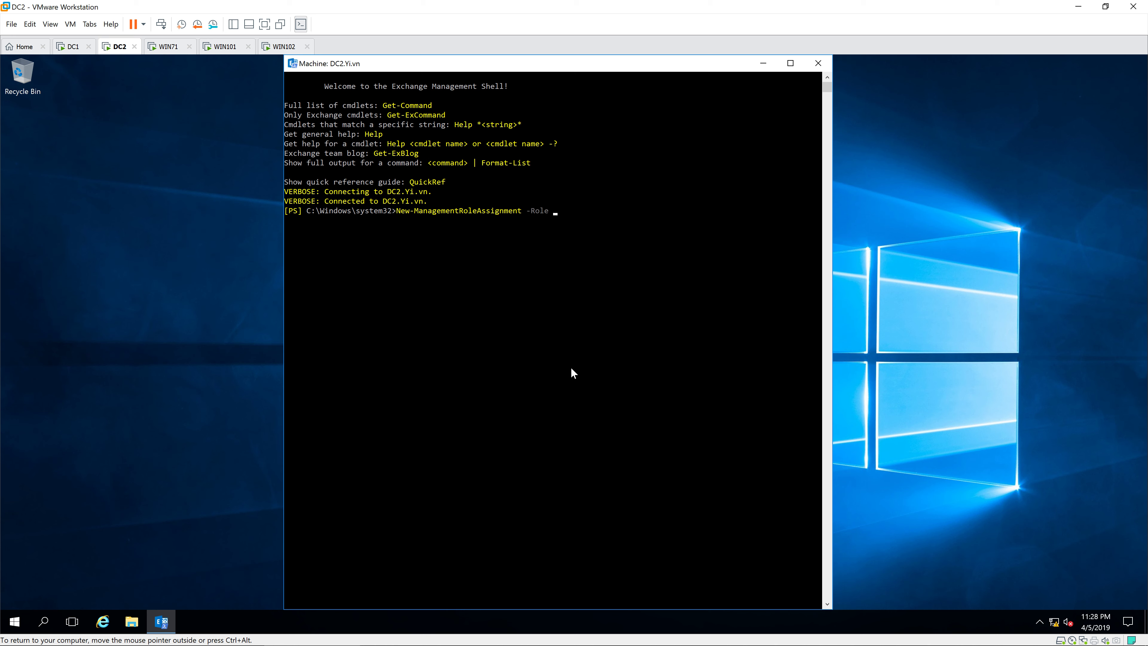
pyautogui.write(' ""')
pyautogui.write('Mailbox')
pyautogui.write(' Imp')
pyautogui.write('ort Ex')
pyautogui.write('port')
pyautogui.write('"')
pyautogui.write(' -')
pyautogui.write('User')
pyautogui.write(' Administ')
pyautogui.write('rator')
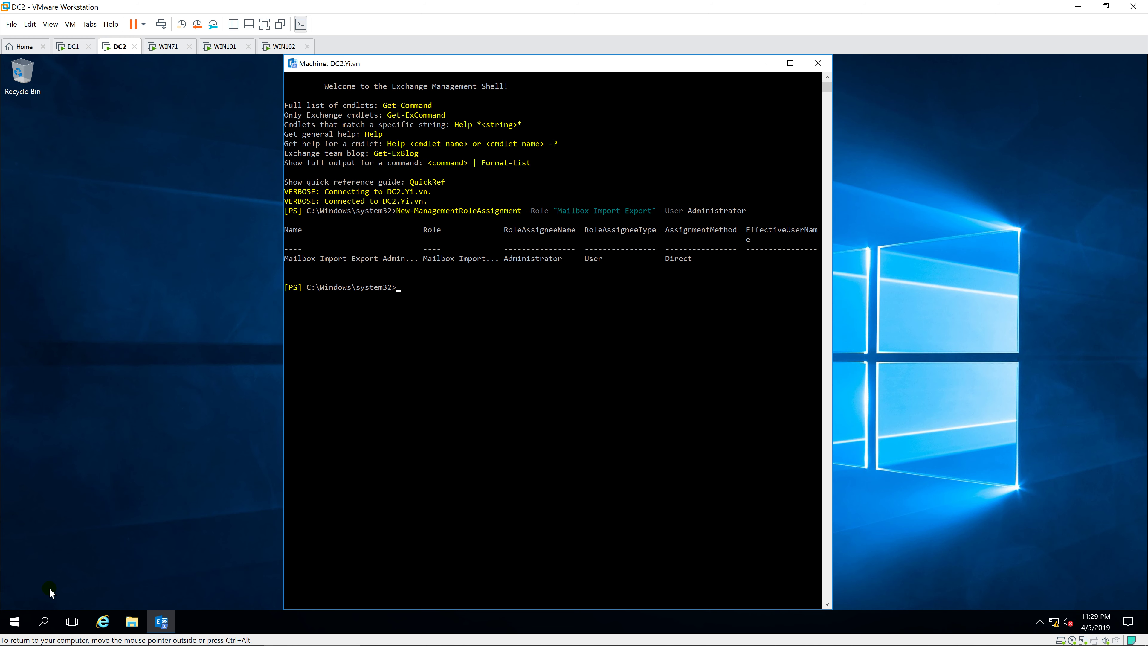
pyautogui.click(13, 621)
# Relaunch Exchange Admin Center maximized and proceed past the certificate warning and security alert.
pyautogui.click(120, 350)
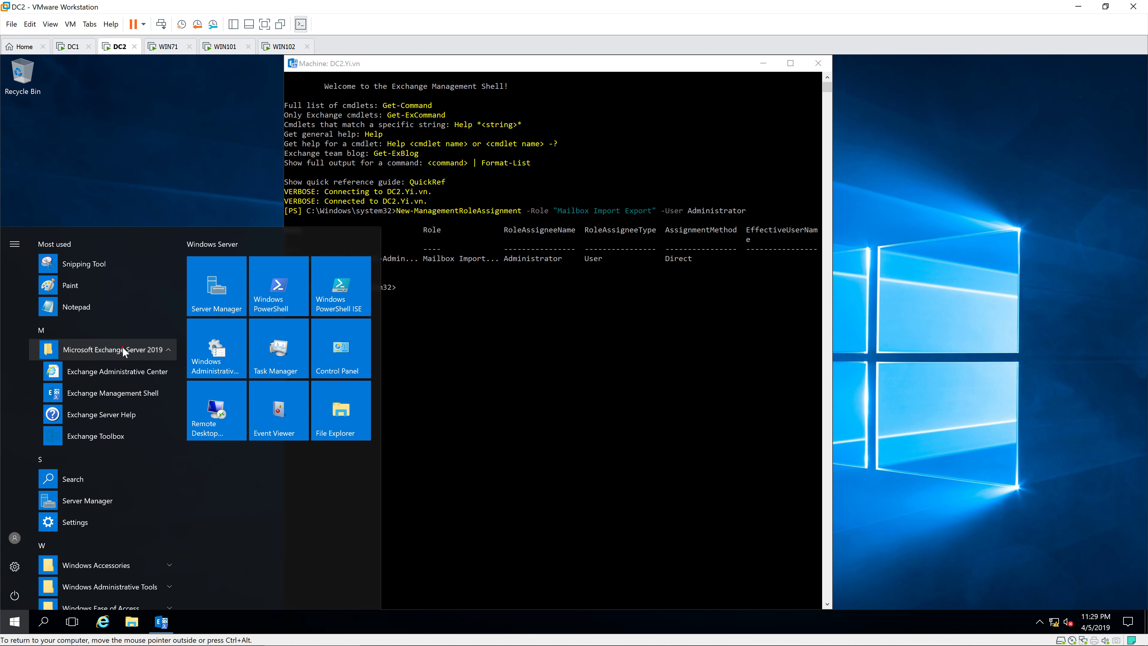
pyautogui.click(125, 372)
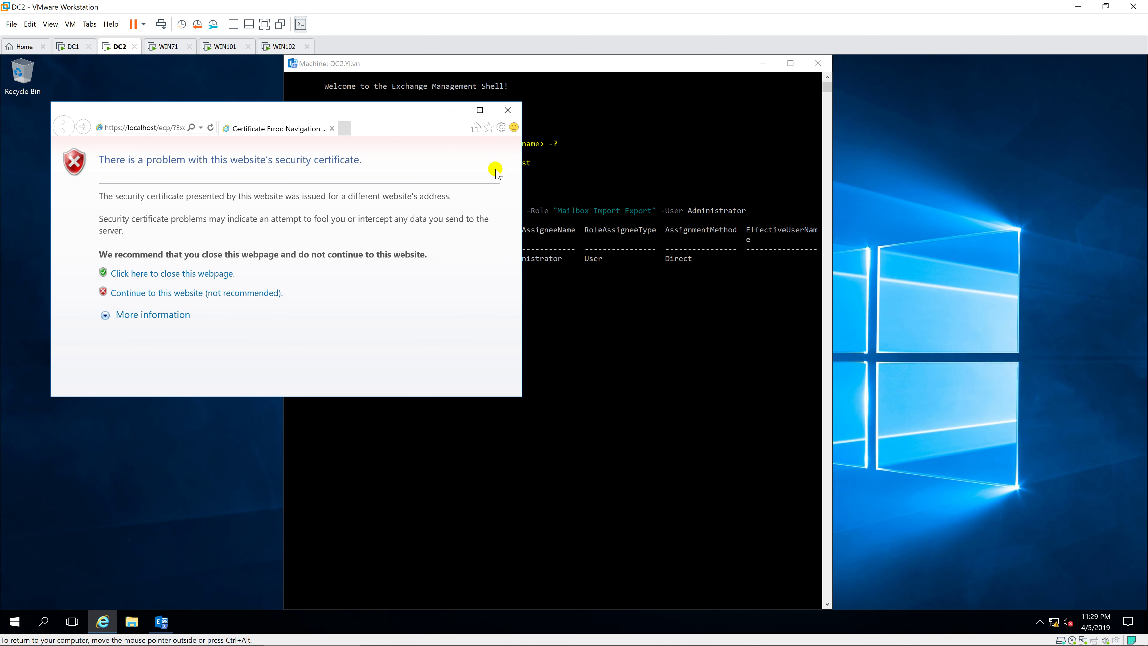
pyautogui.click(480, 110)
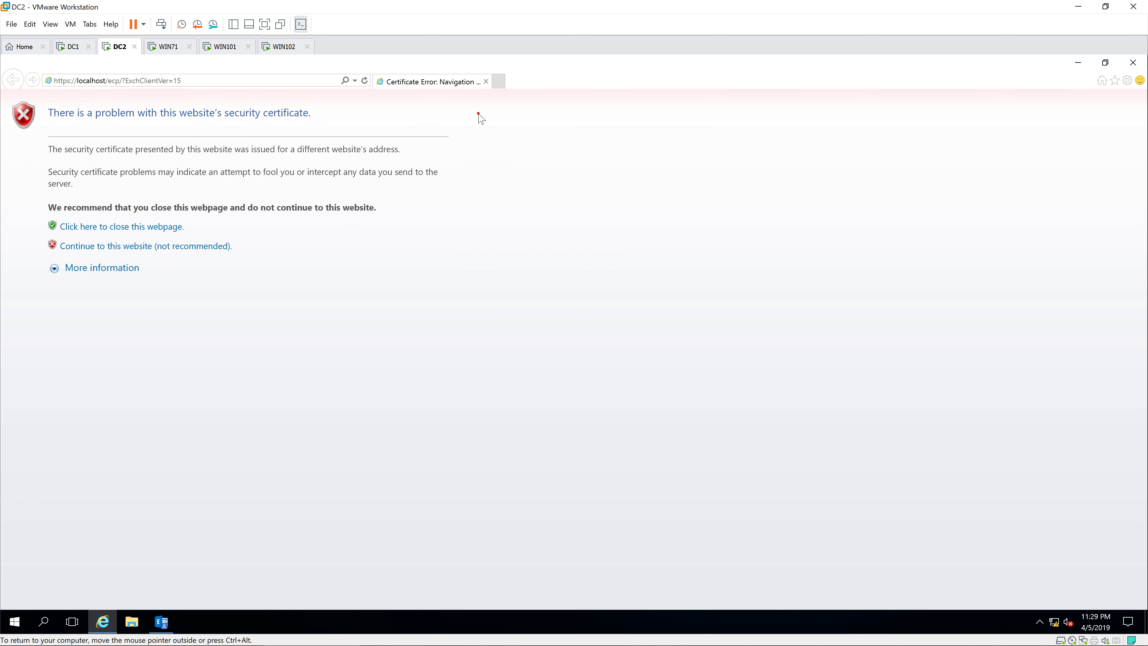
pyautogui.click(192, 245)
pyautogui.click(596, 366)
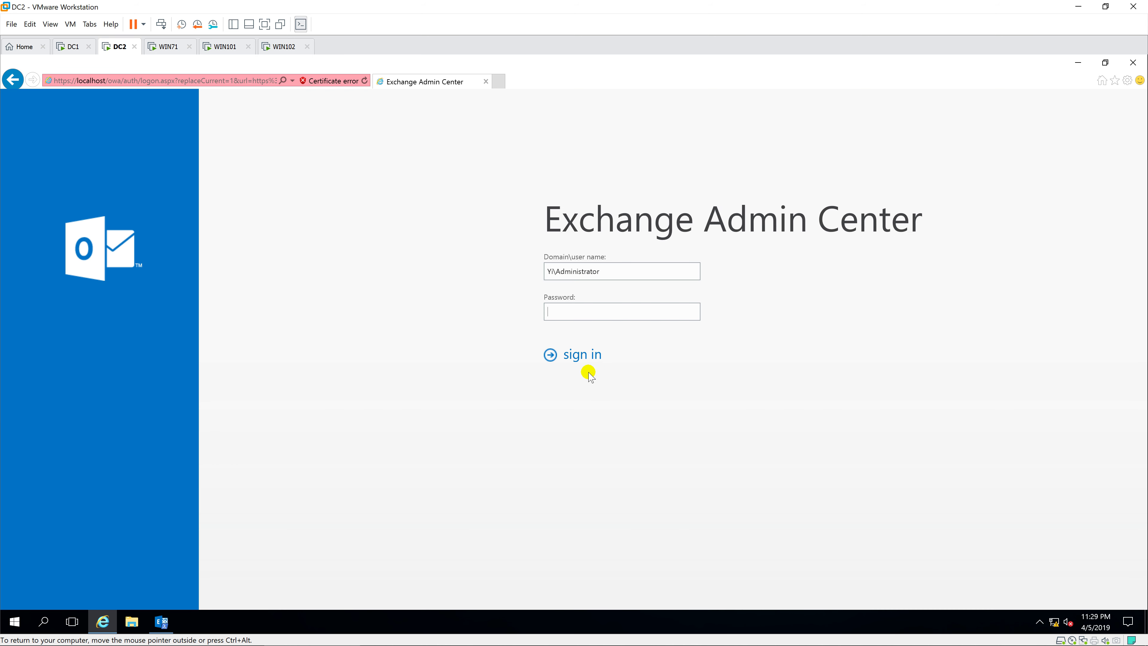
# Sign in as the domain administrator and select VietIT's mailbox.
pyautogui.click(598, 347)
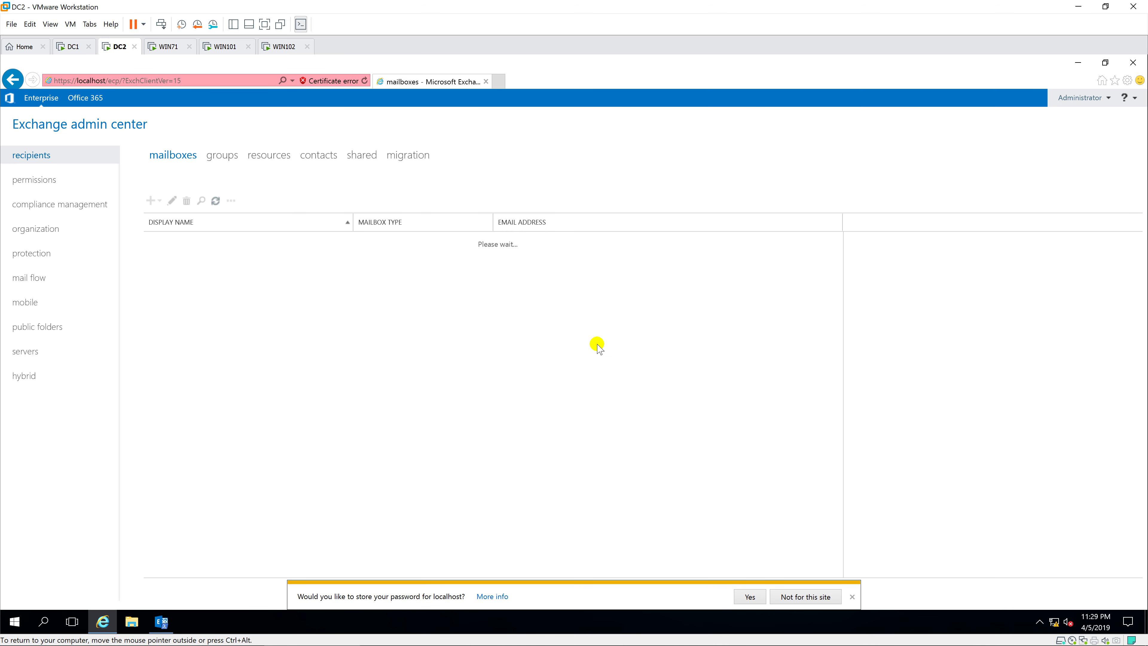
pyautogui.click(852, 597)
pyautogui.click(186, 324)
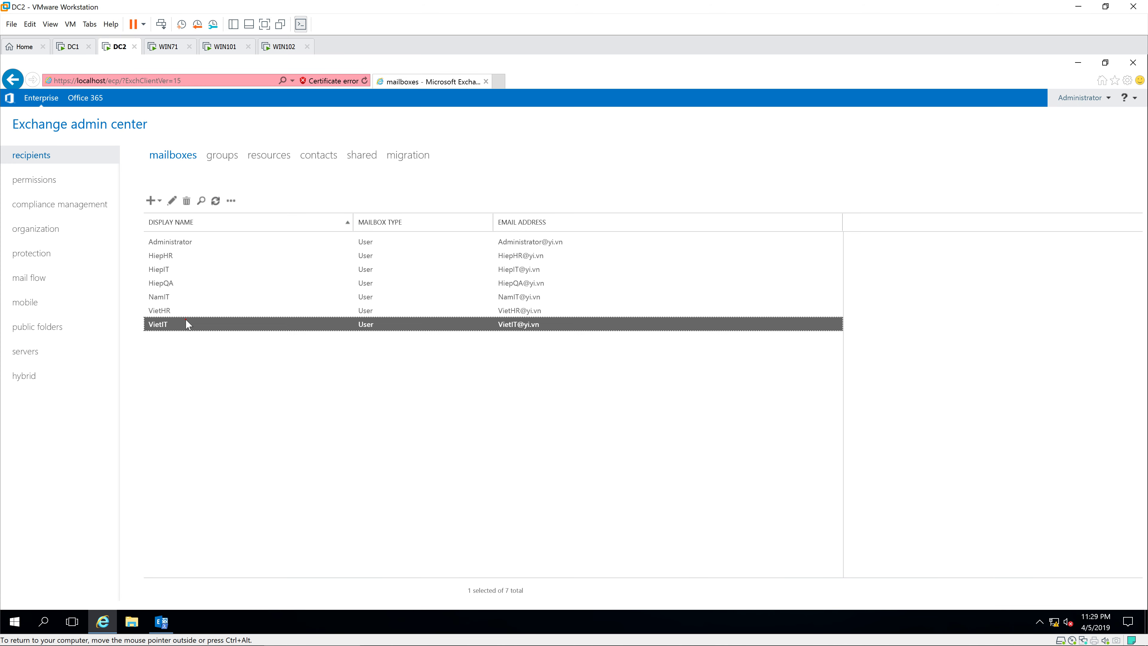
# Start a PST export of only VietIT's mailbox contents up to the path page, then switch to WIN102.
pyautogui.click(231, 200)
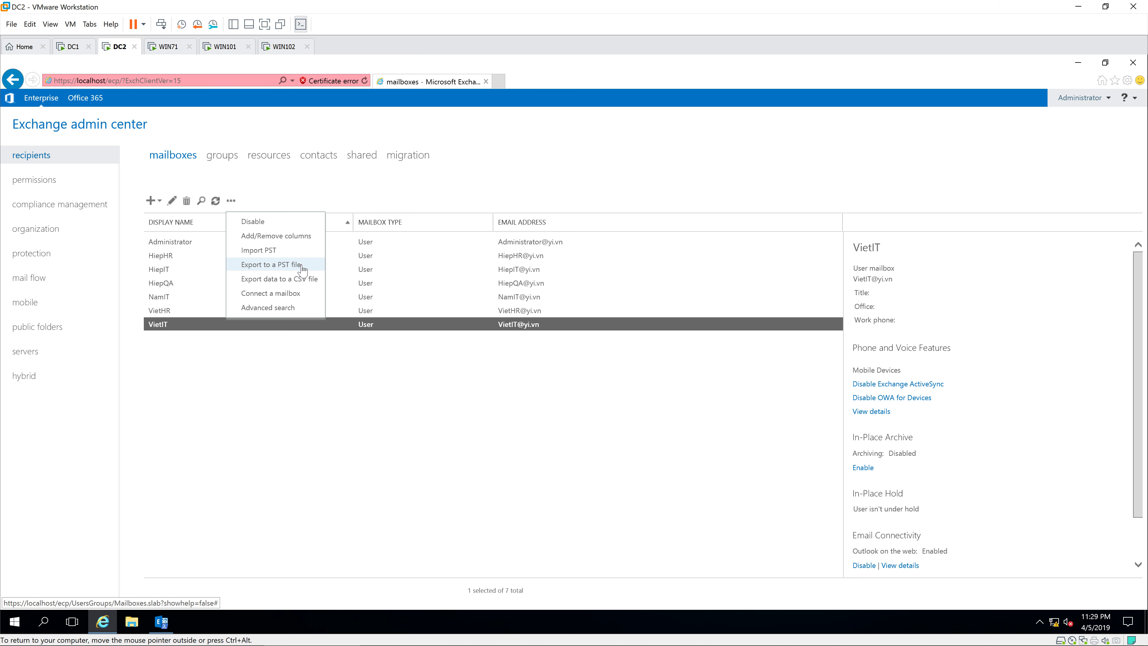
pyautogui.click(301, 267)
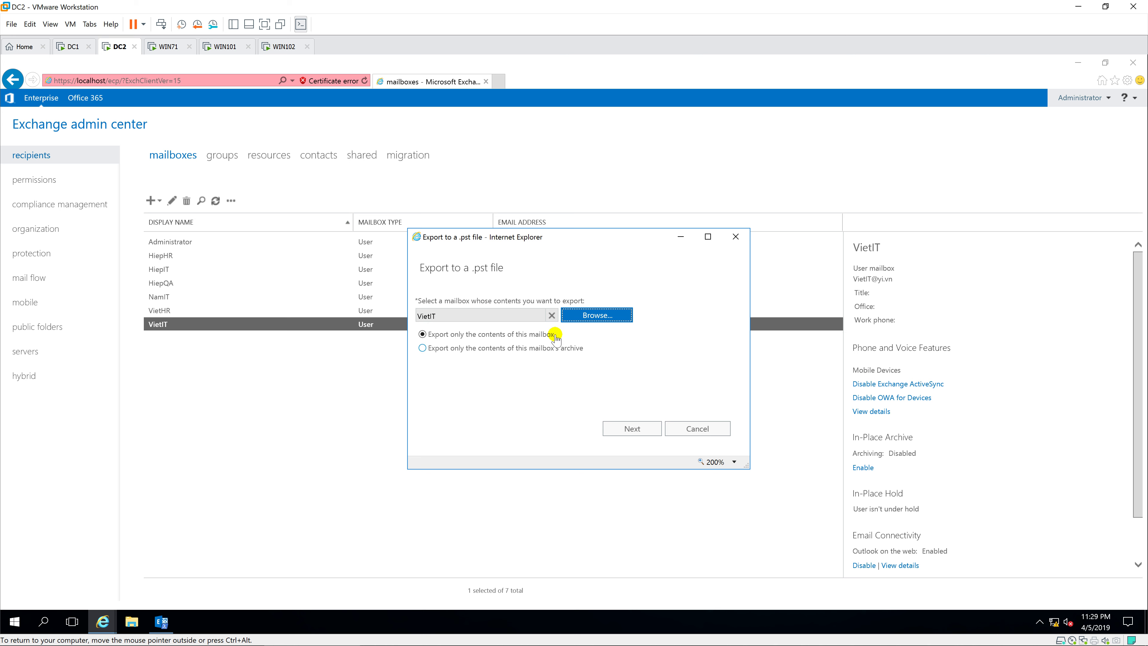
pyautogui.click(423, 335)
pyautogui.click(629, 427)
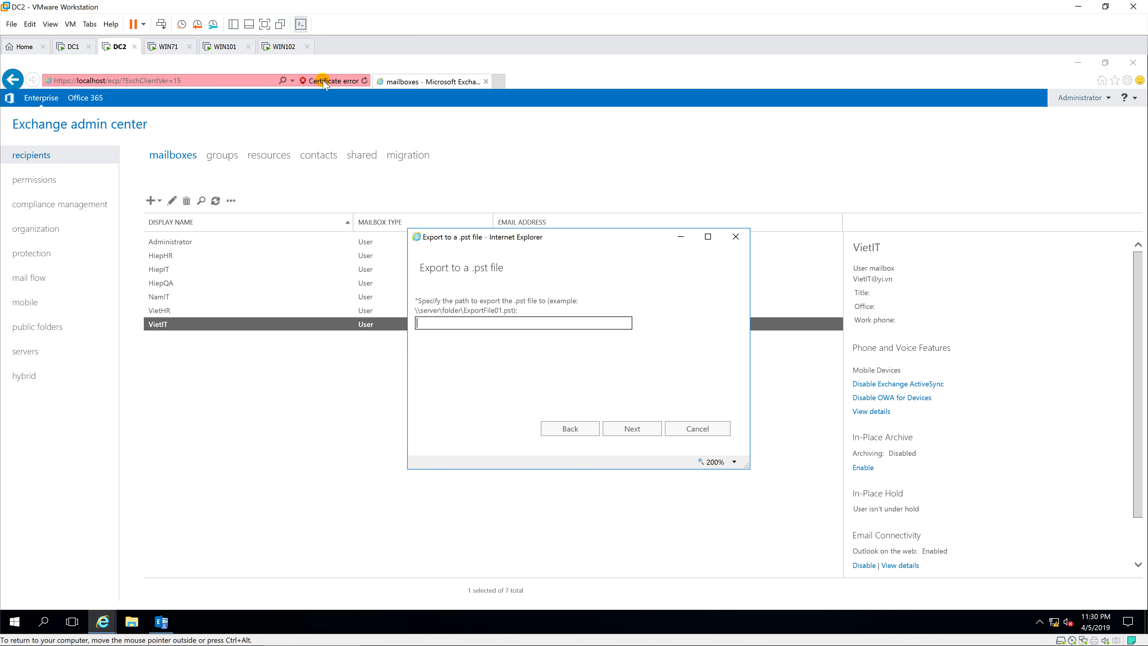
pyautogui.click(281, 46)
pyautogui.click(420, 292)
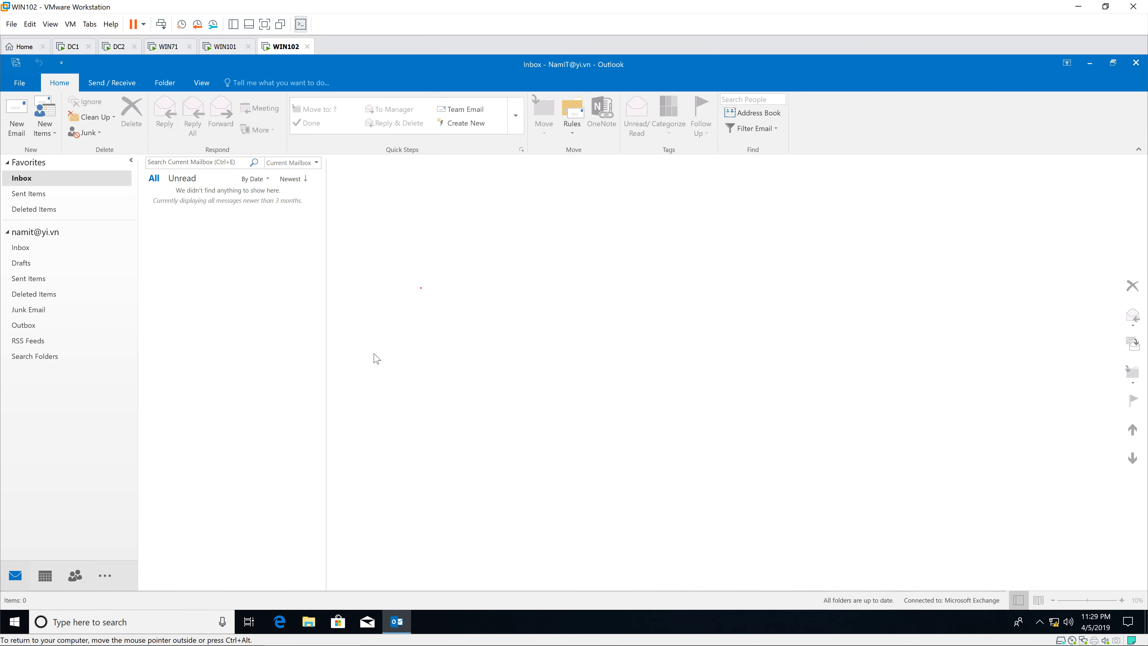
# Create a new folder named PST on the C: drive.
pyautogui.press('super+e')
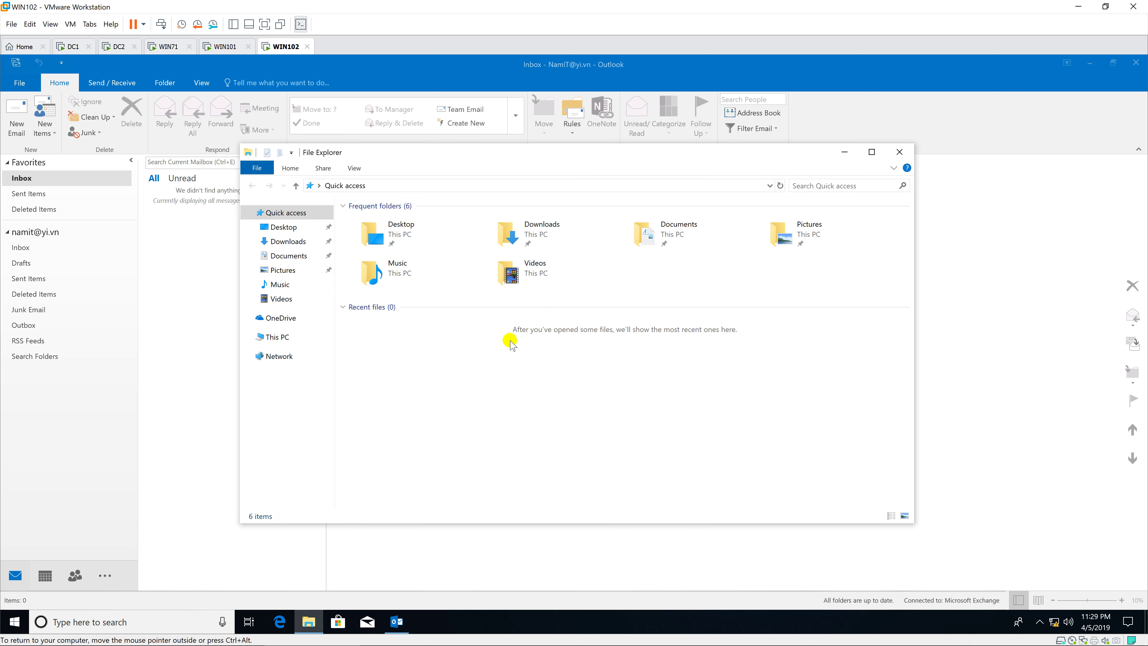
pyautogui.click(286, 336)
pyautogui.doubleClick(427, 355)
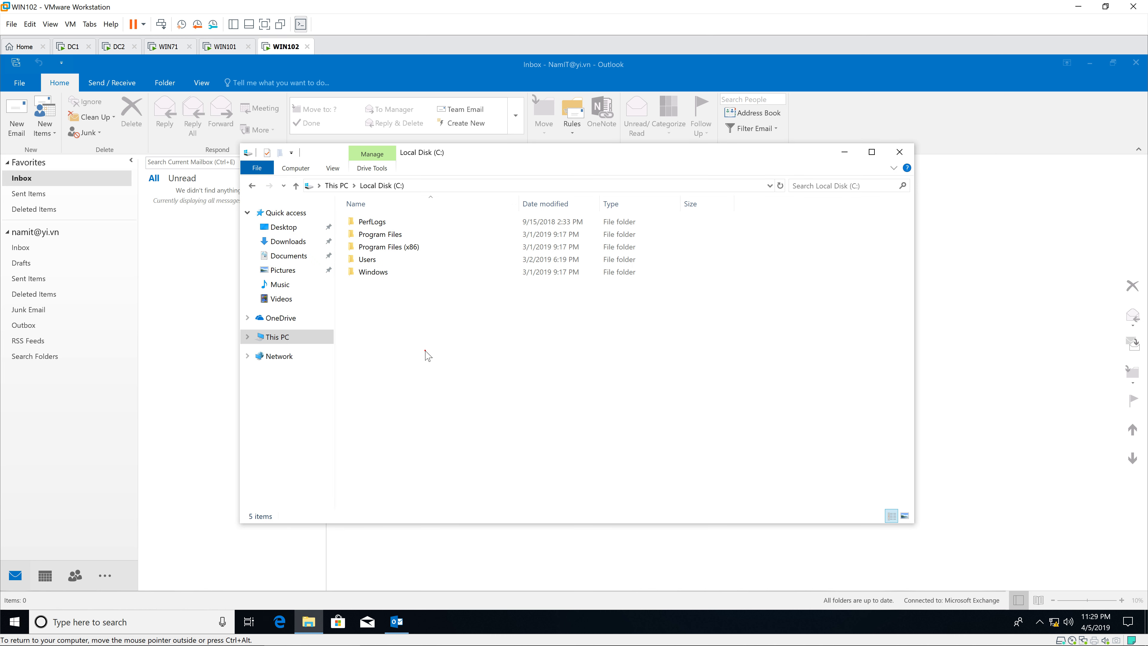
pyautogui.rightClick(381, 315)
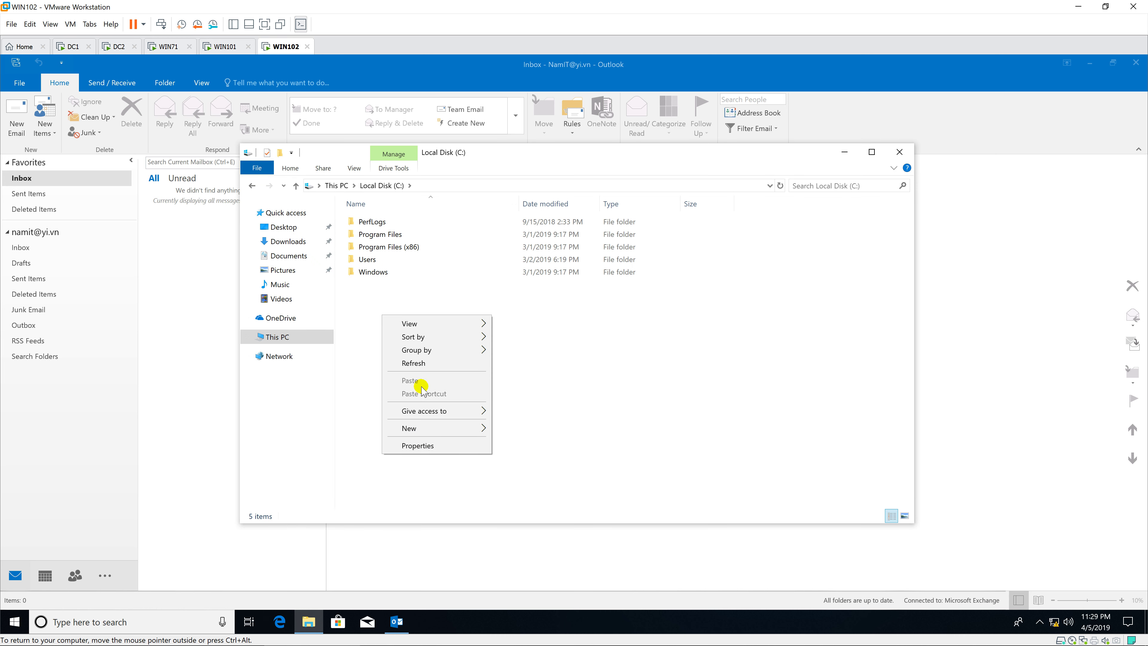
pyautogui.click(535, 431)
pyautogui.write('P')
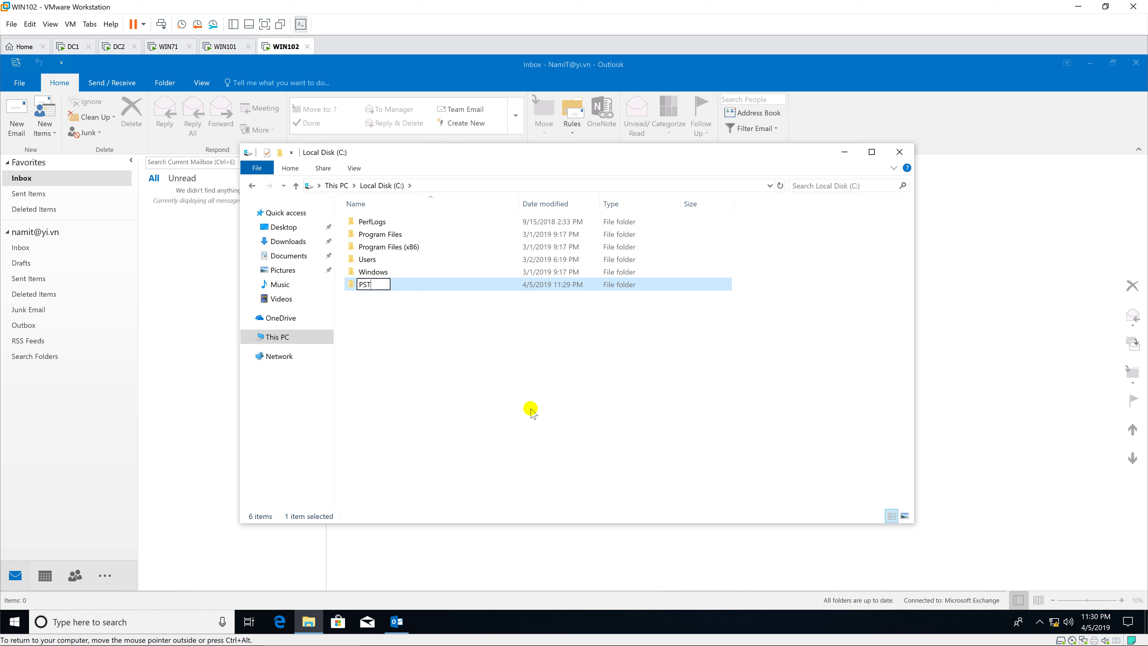
pyautogui.write('ST')
pyautogui.click(531, 411)
# Share the PST folder with Everyone at Read/Write permission.
pyautogui.click(391, 290)
pyautogui.rightClick(404, 283)
pyautogui.click(441, 490)
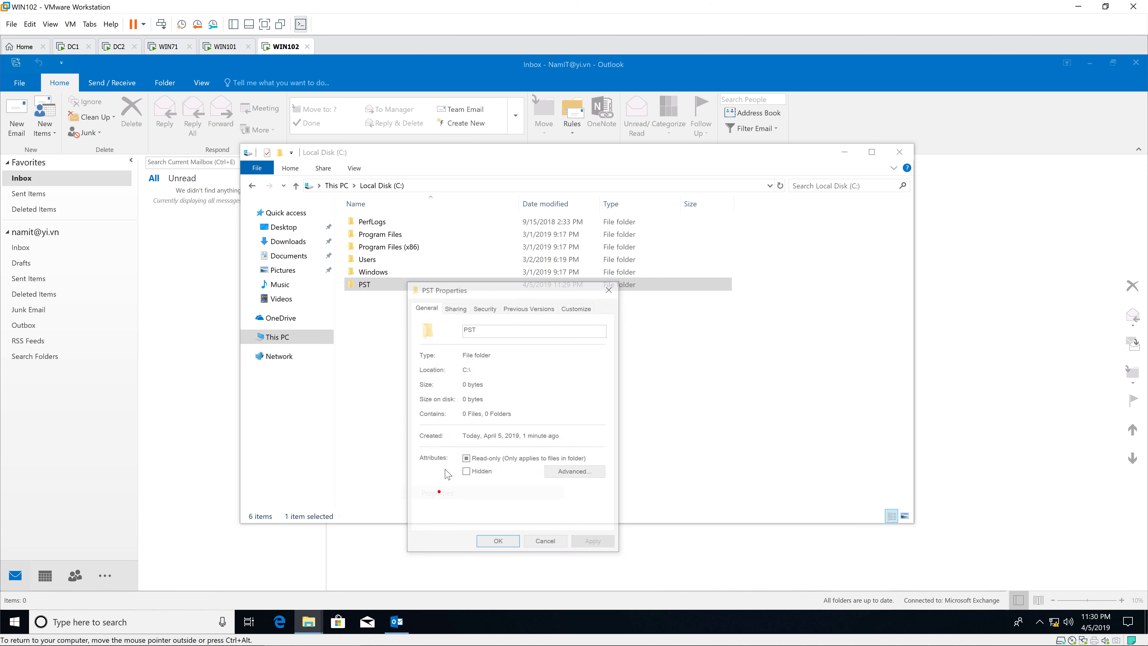
pyautogui.click(456, 307)
pyautogui.click(457, 388)
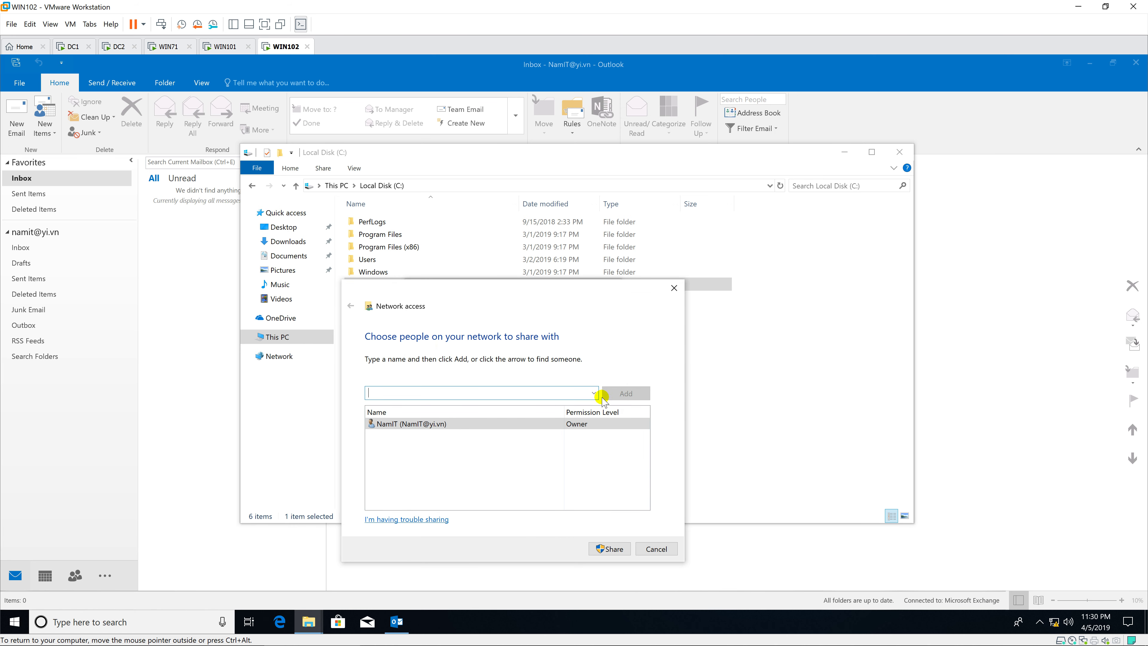
pyautogui.click(593, 393)
pyautogui.click(583, 403)
pyautogui.click(630, 394)
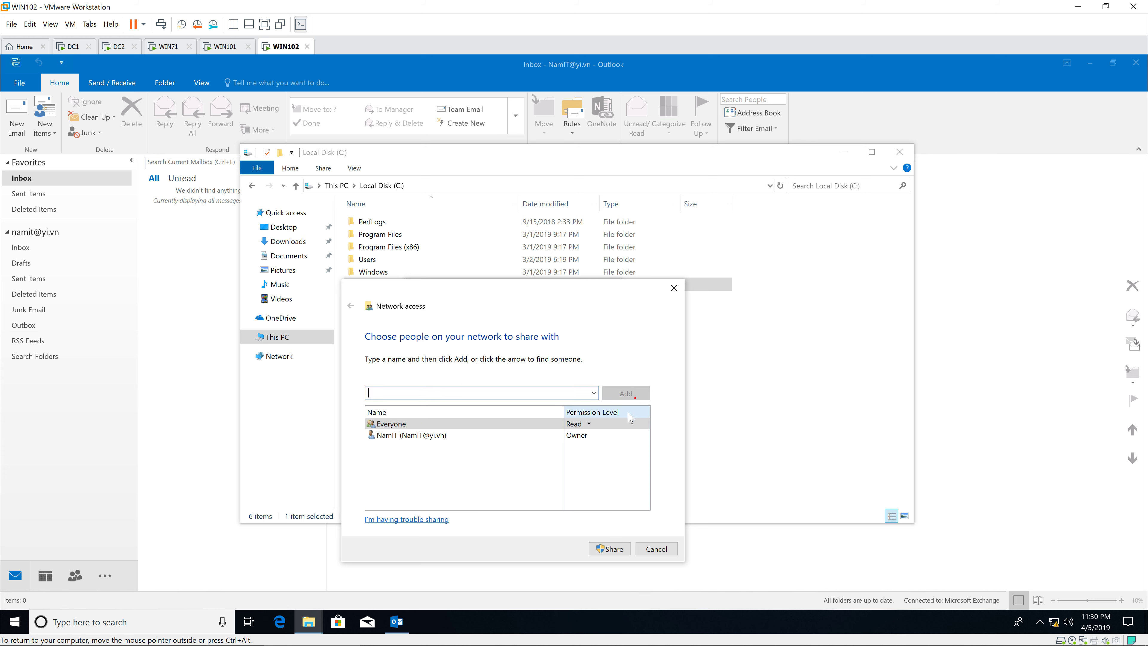
pyautogui.click(589, 423)
pyautogui.click(621, 434)
pyautogui.click(614, 549)
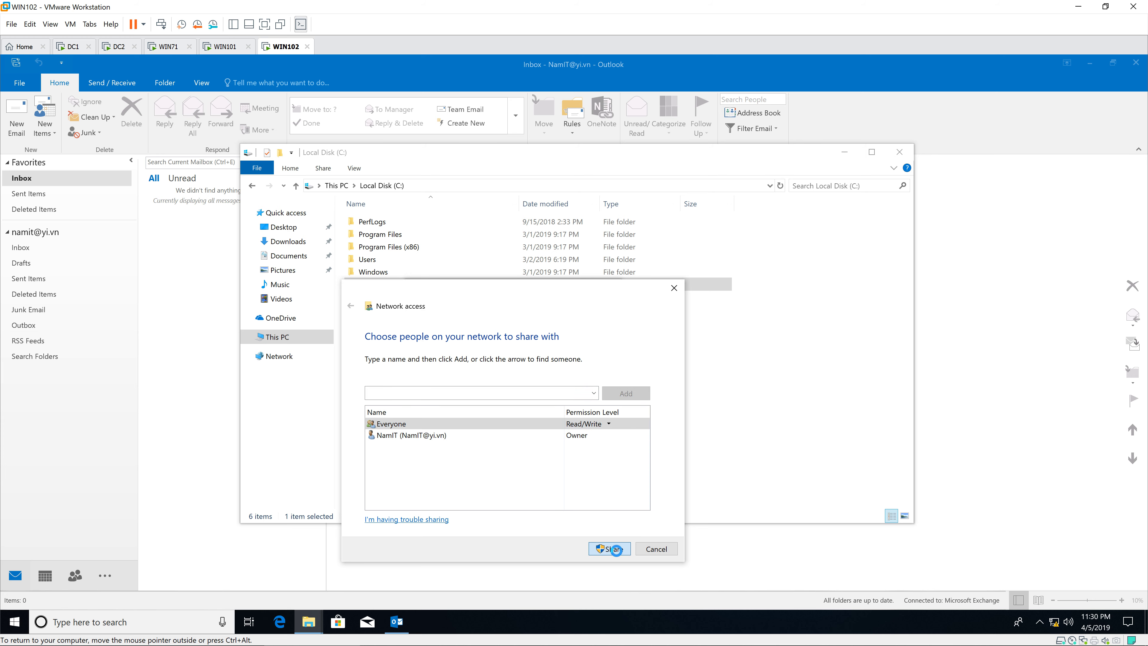
# Authenticate as administrator with the account password, close the sharing dialogs, and open the PST folder.
pyautogui.write('admi')
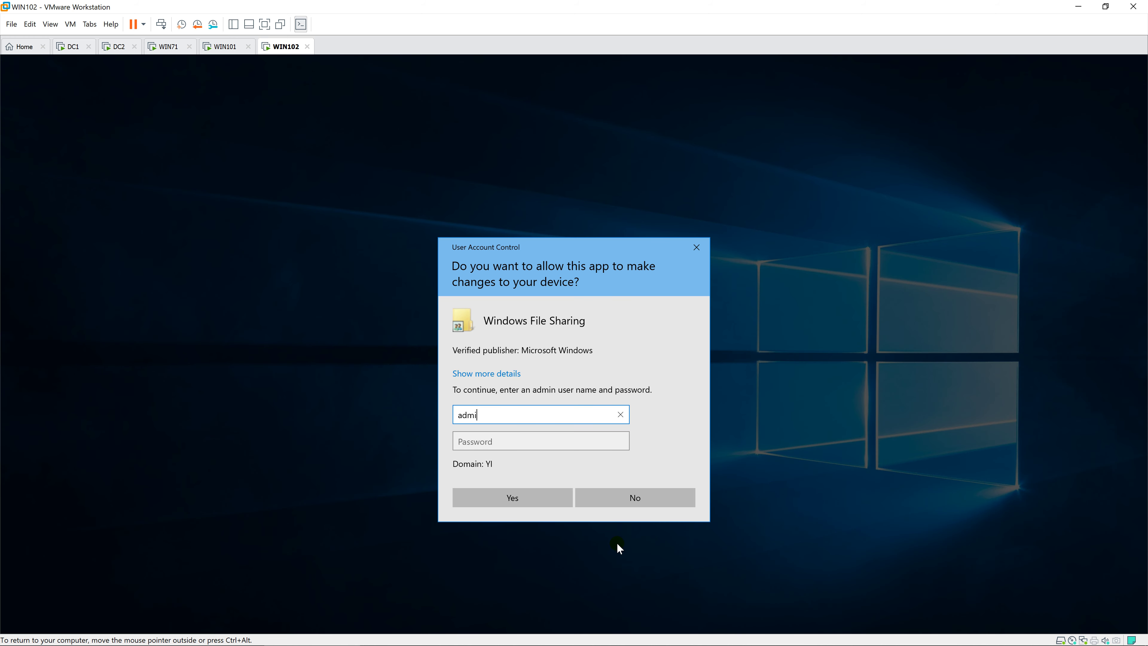
pyautogui.write('nistrator')
pyautogui.press('Tab')
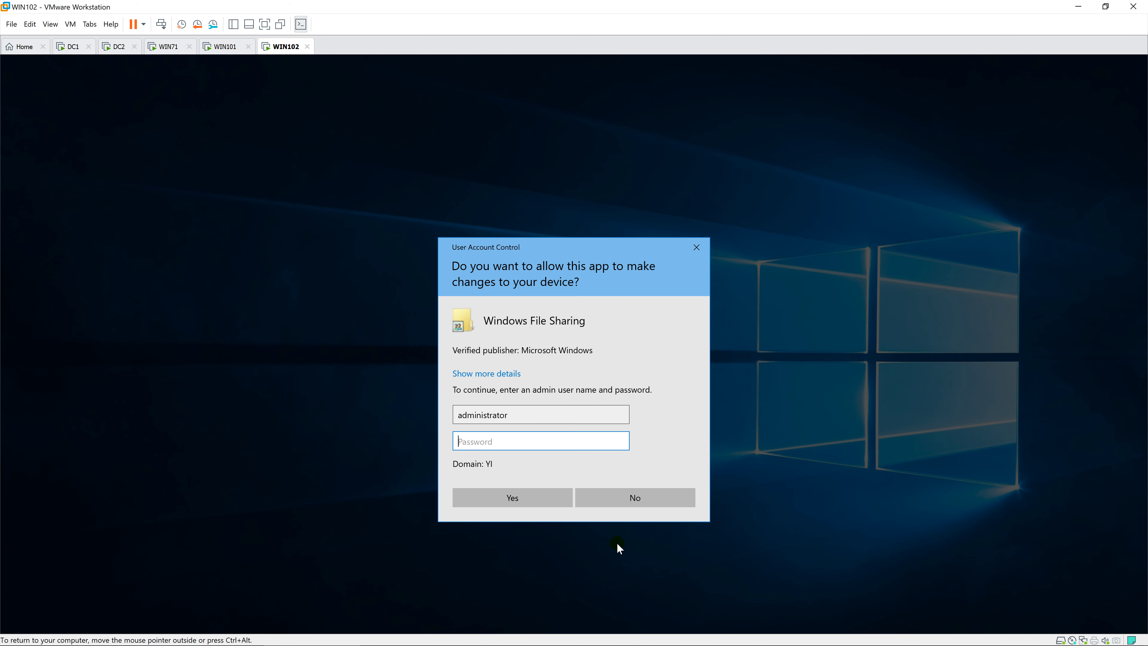
pyautogui.write('Pa$$w0rd')
pyautogui.press('Return')
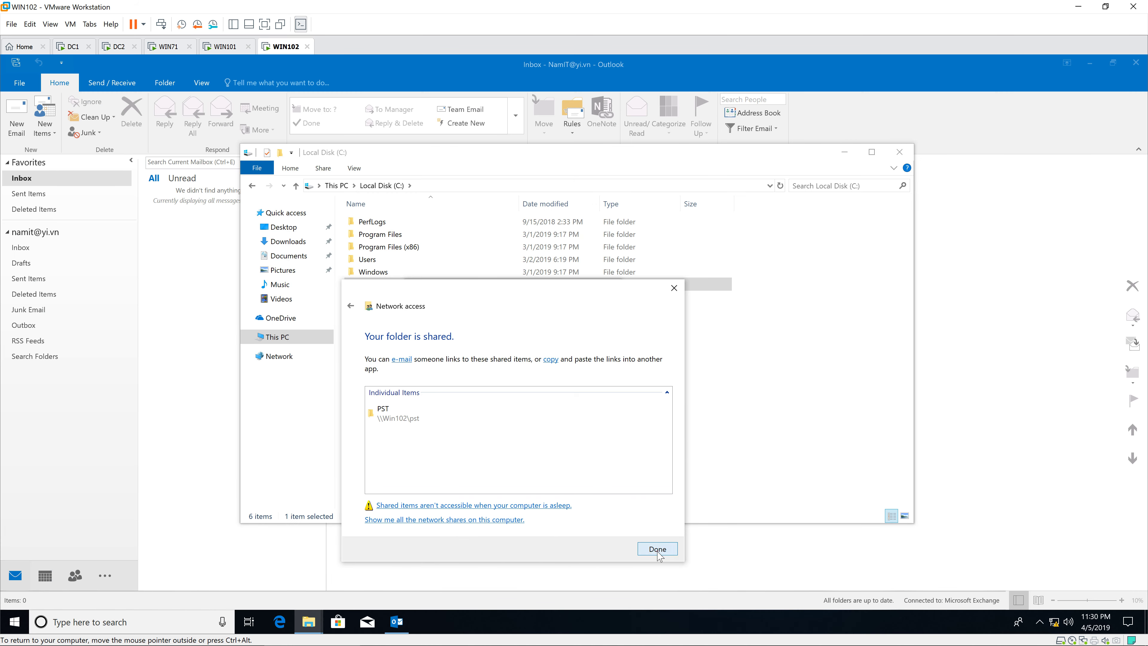
pyautogui.click(658, 548)
pyautogui.click(498, 544)
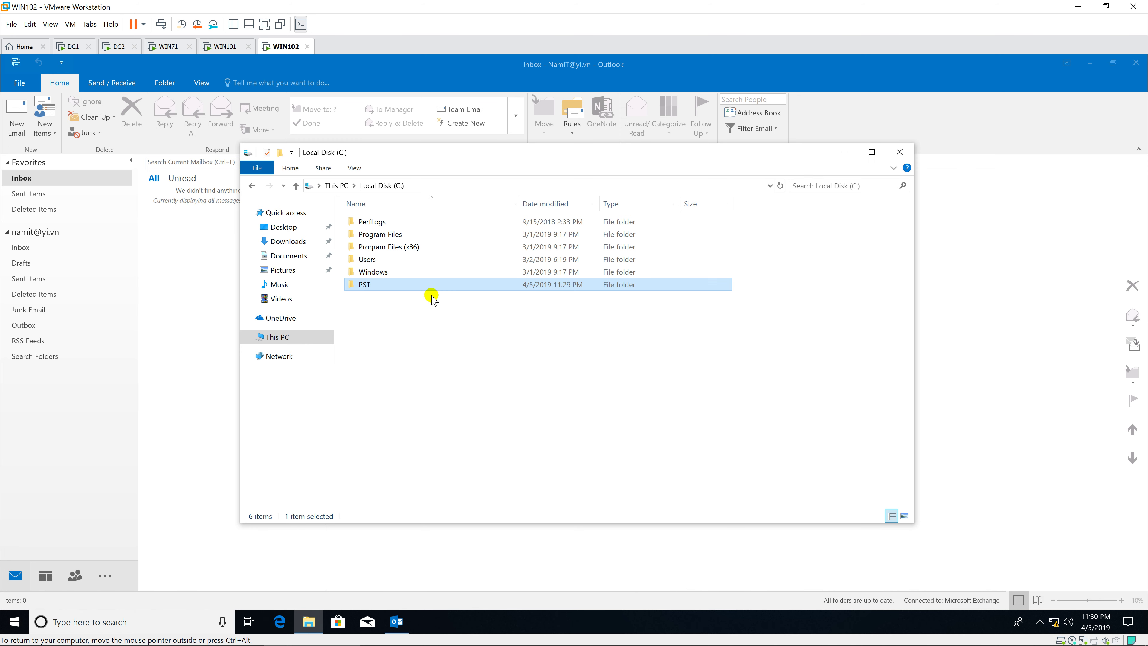
pyautogui.doubleClick(435, 285)
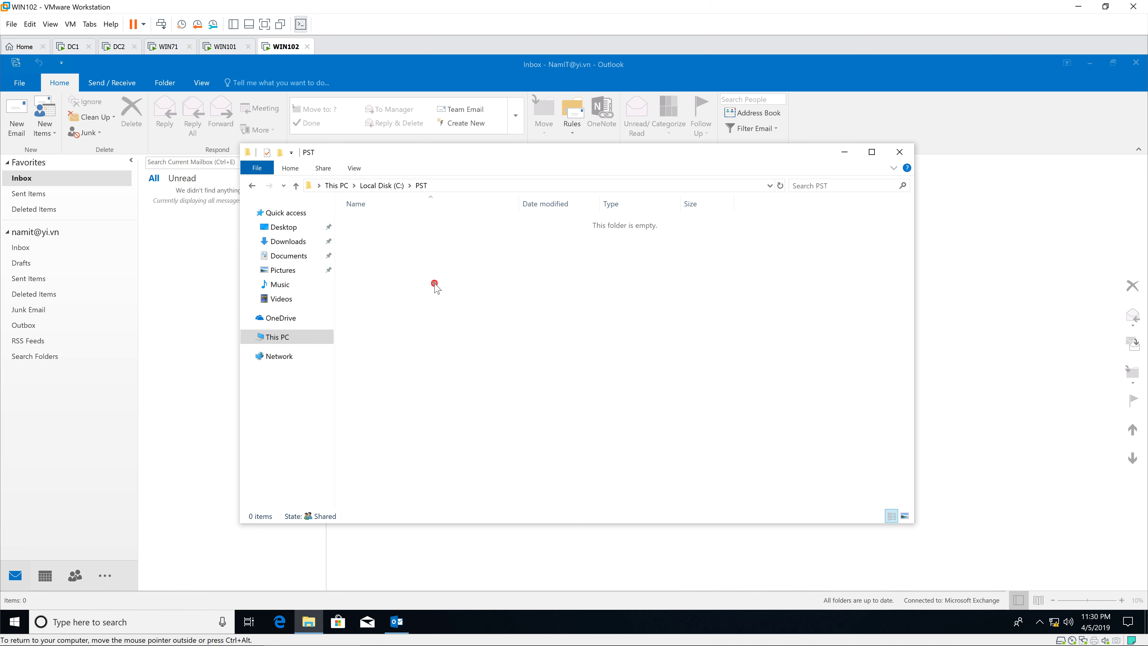
pyautogui.click(118, 47)
# Export to \\WIN102.Yi.vn\PST\VietIT.pst, add NamIT to the notification recipients, and finish.
pyautogui.click(525, 322)
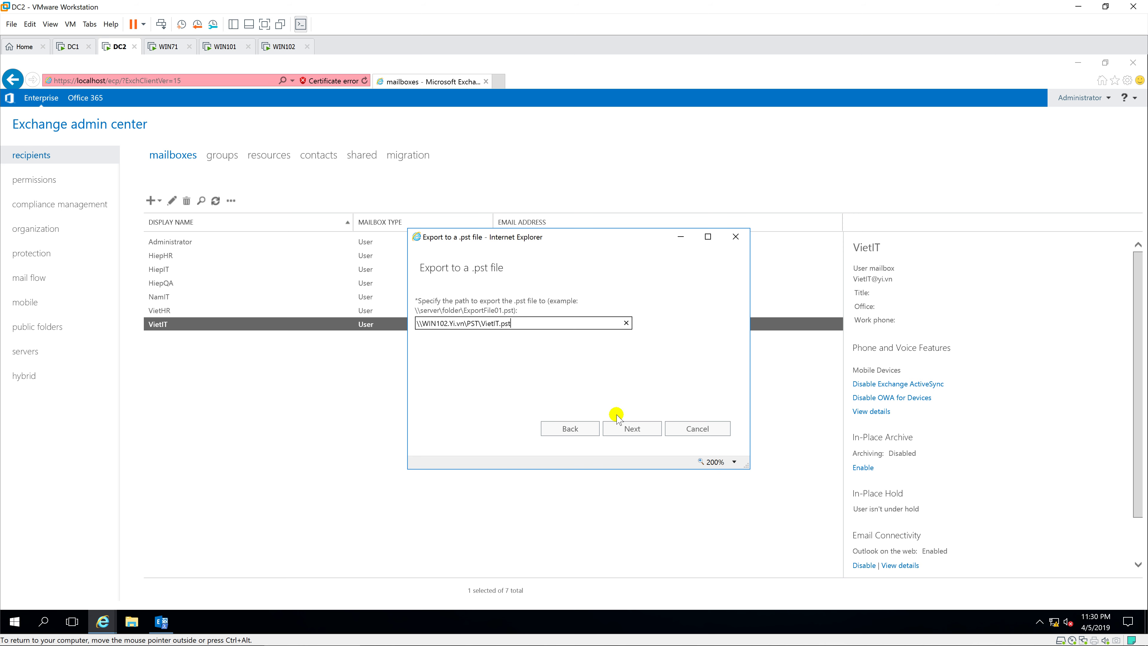
pyautogui.click(631, 428)
pyautogui.click(603, 328)
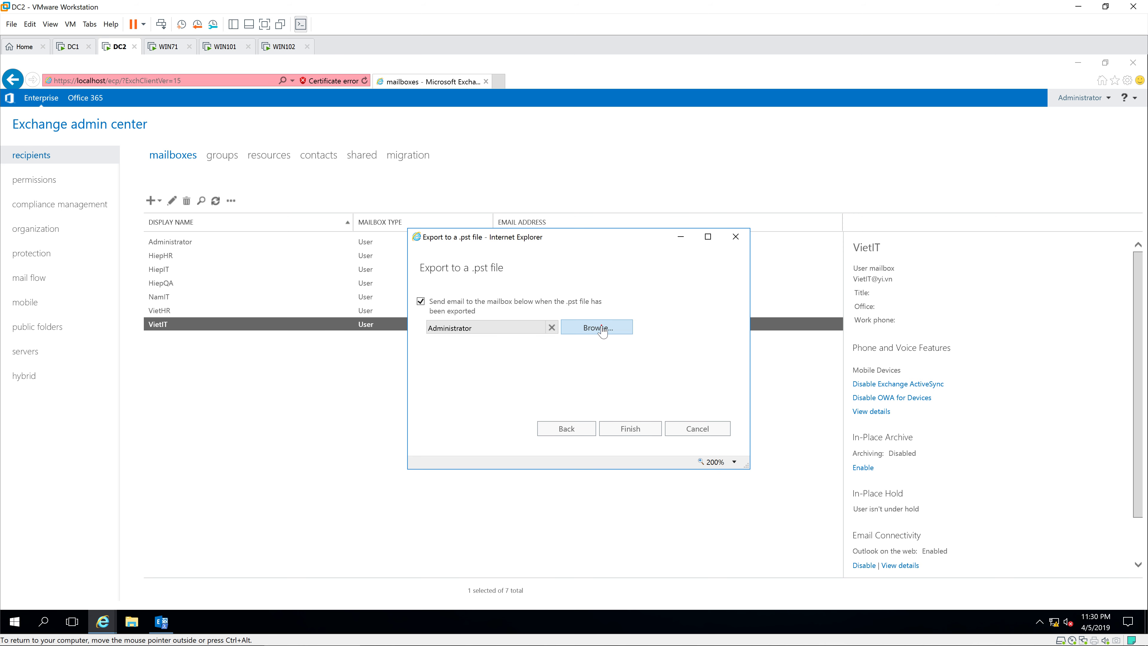
pyautogui.doubleClick(500, 360)
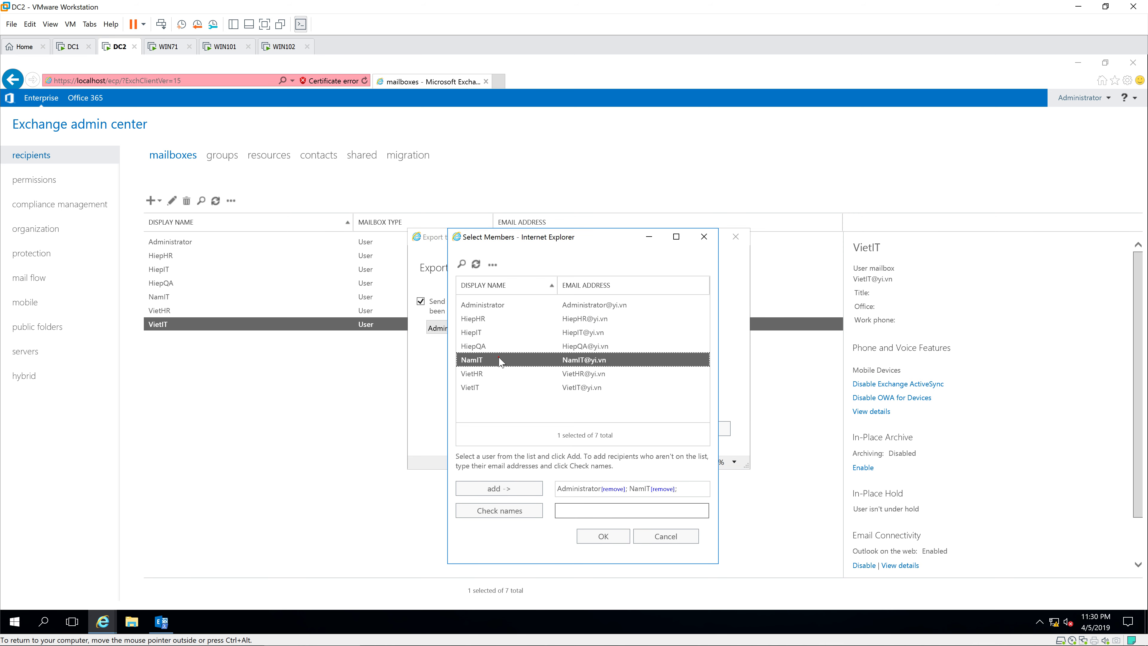
pyautogui.click(604, 536)
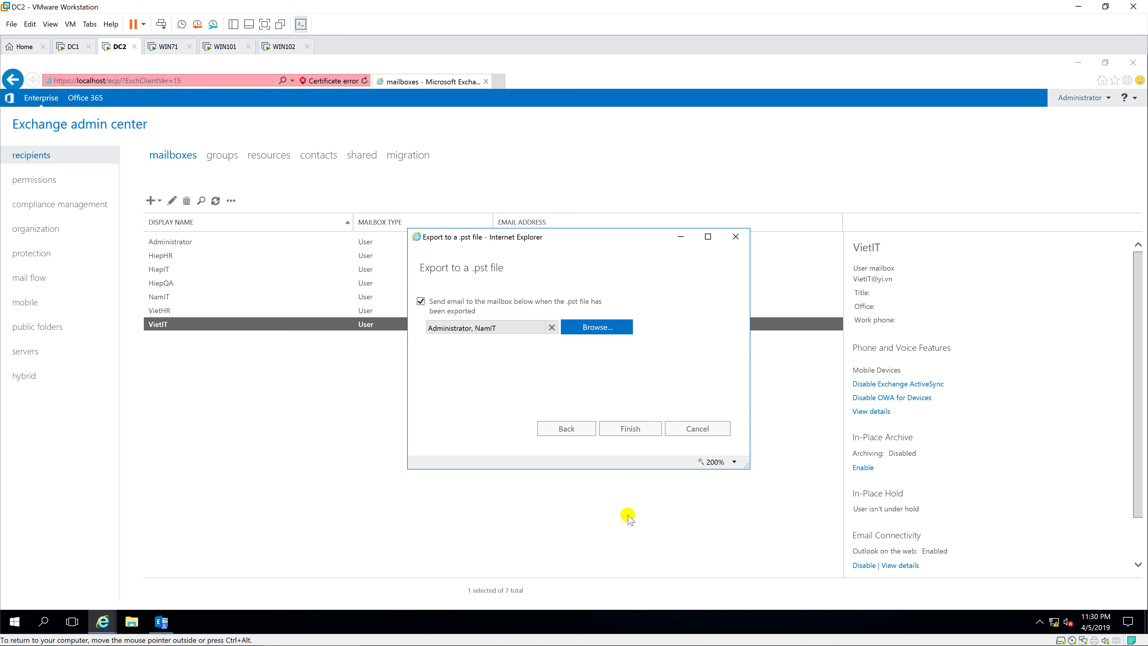
pyautogui.click(633, 434)
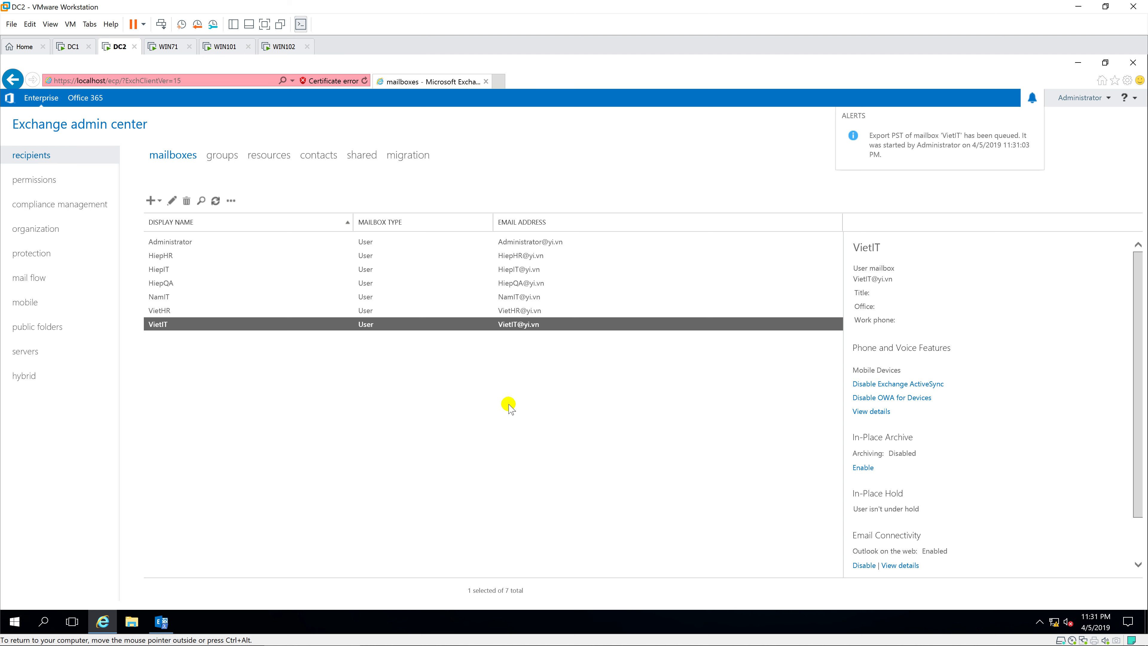
pyautogui.click(279, 46)
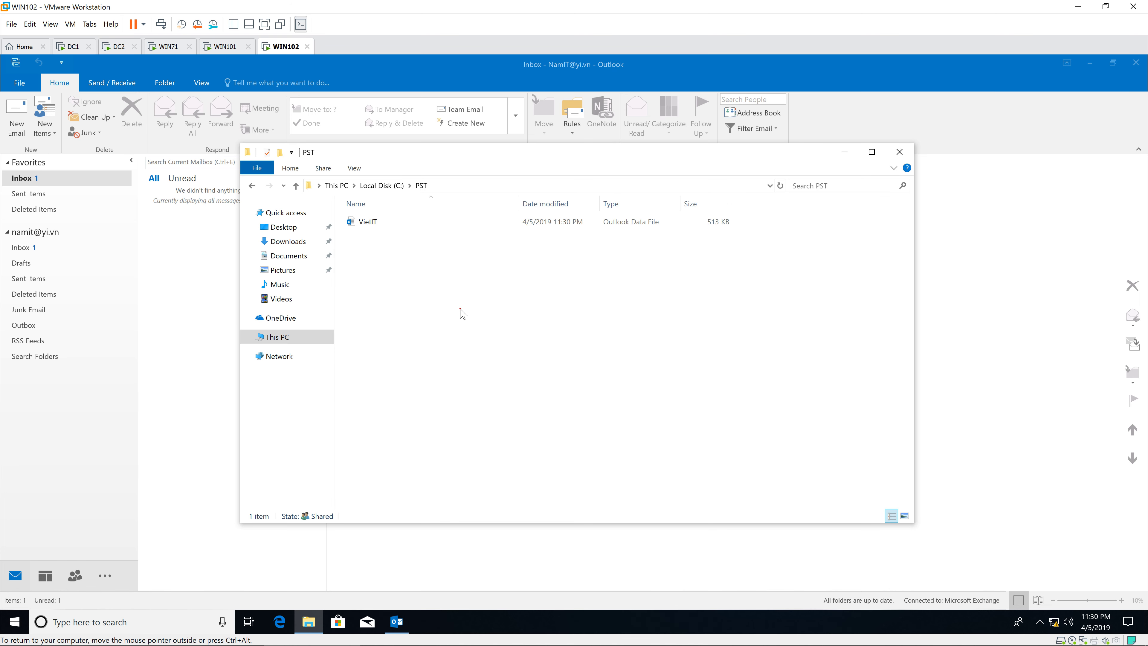
# Read the Export PST request message in Outlook's Inbox, highlighting the exported file path.
pyautogui.click(213, 325)
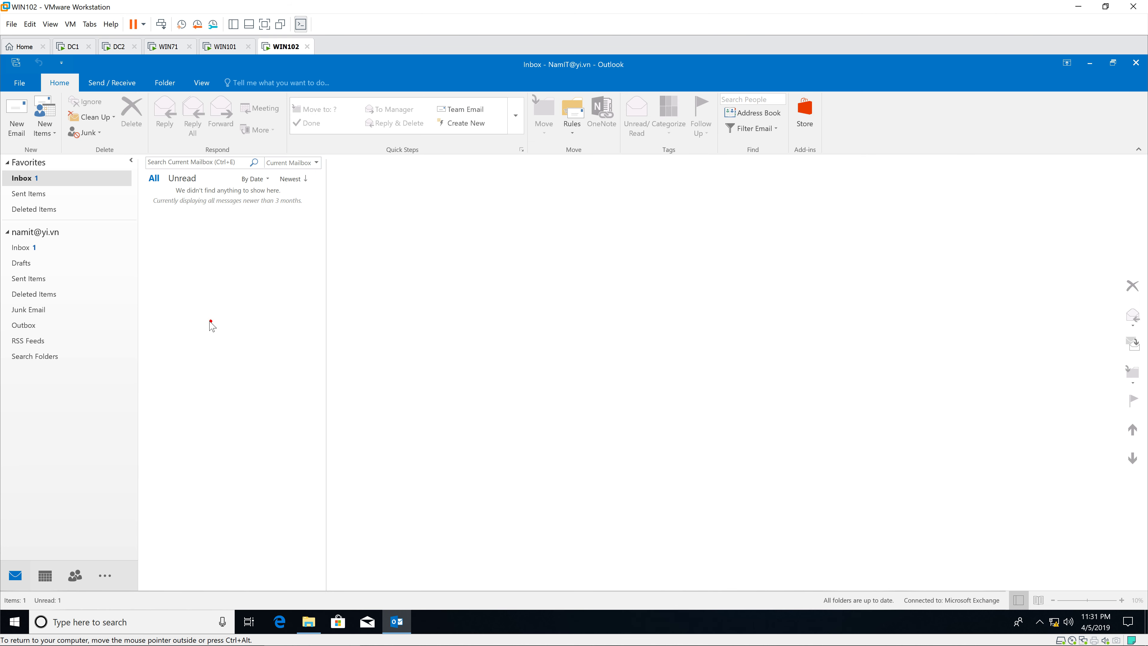
pyautogui.click(82, 248)
pyautogui.click(223, 219)
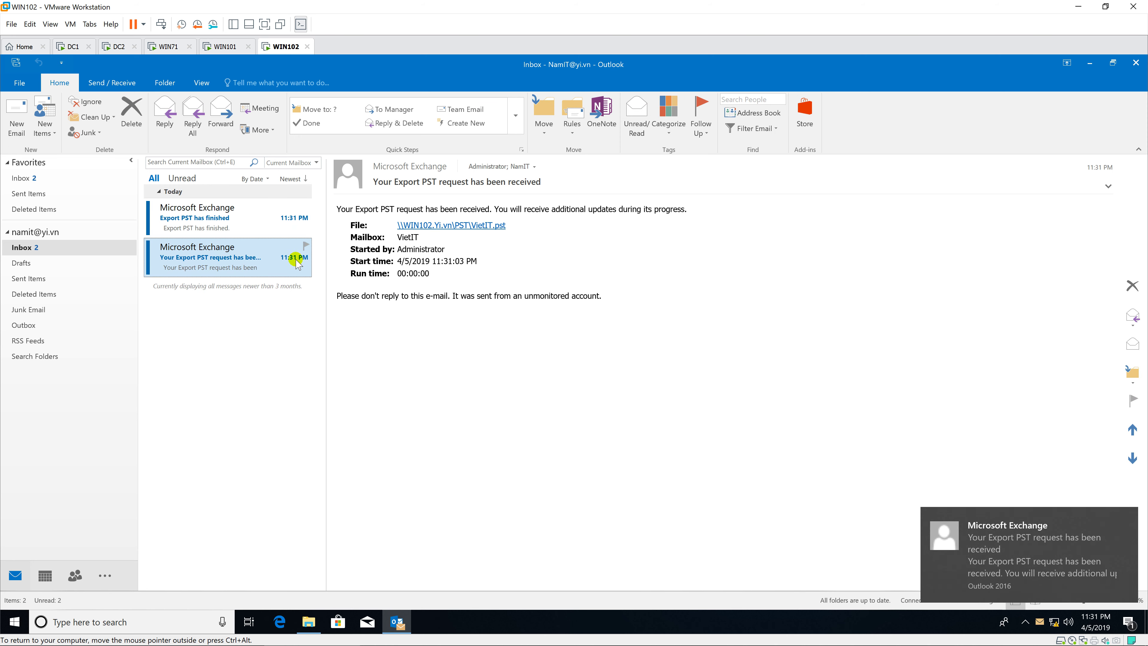
pyautogui.click(532, 204)
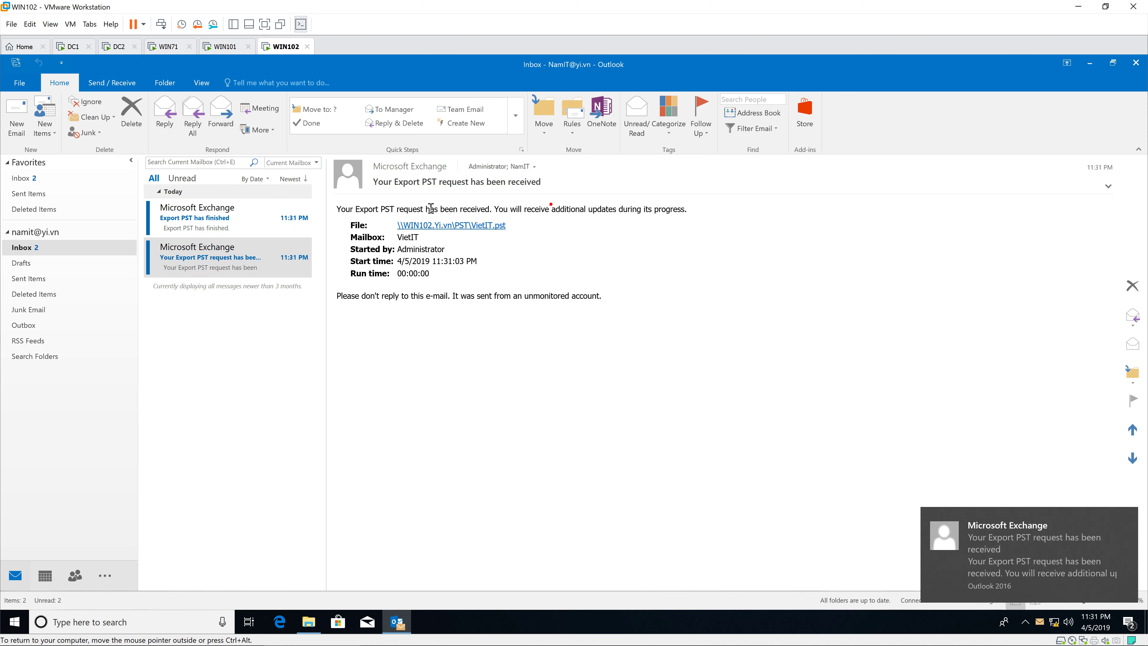
pyautogui.moveTo(339, 207); pyautogui.dragTo(678, 200)
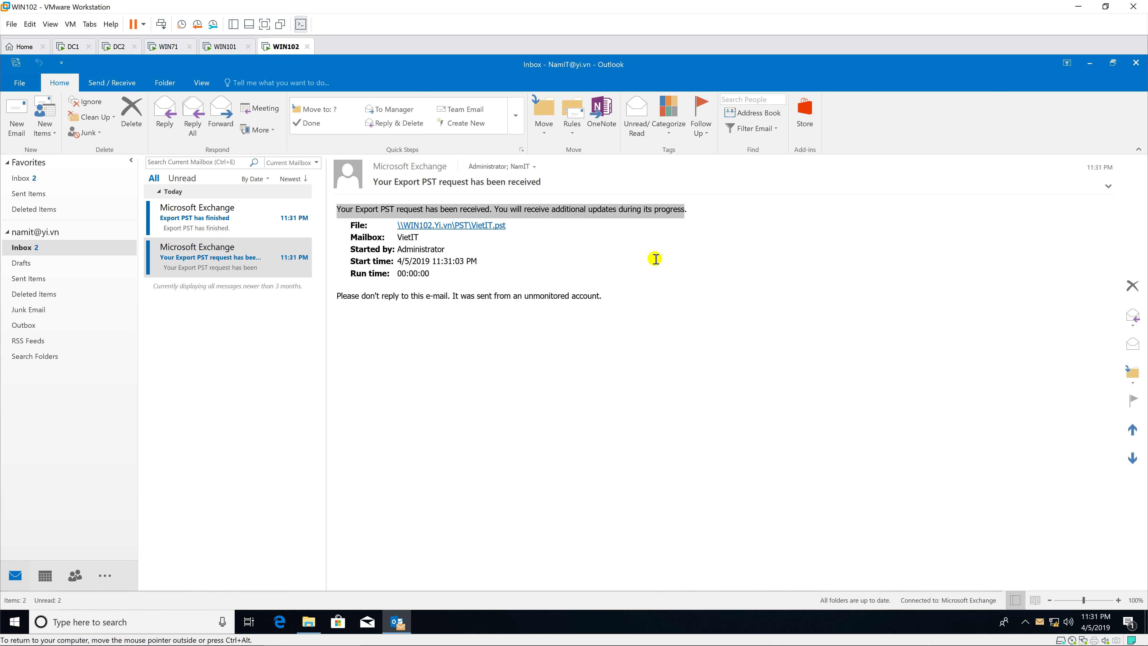
pyautogui.moveTo(510, 226); pyautogui.dragTo(358, 252)
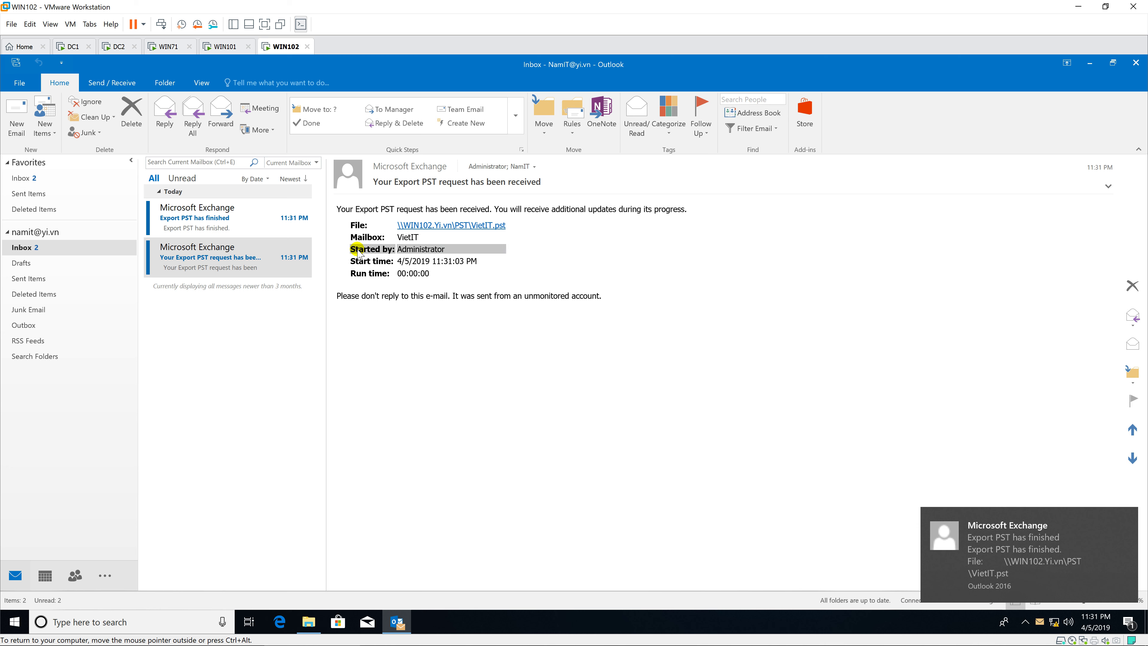
# Read the 'Export PST has finished' notice and check the VietIT data file in the PST folder.
pyautogui.click(222, 228)
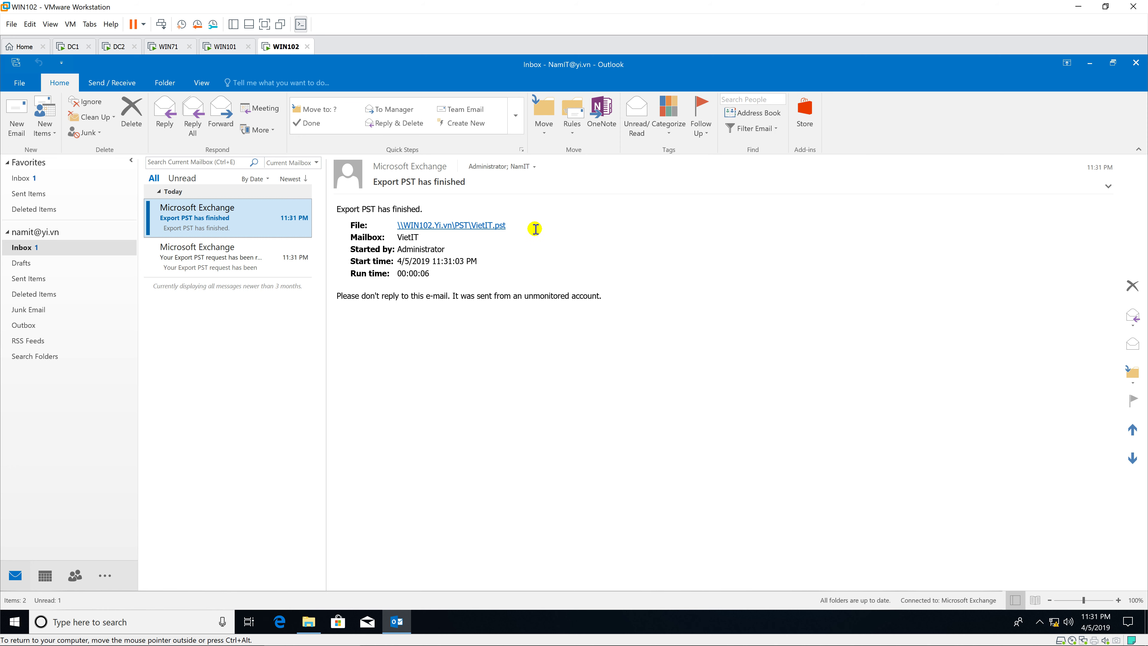
pyautogui.click(515, 225)
pyautogui.moveTo(515, 225); pyautogui.dragTo(319, 221)
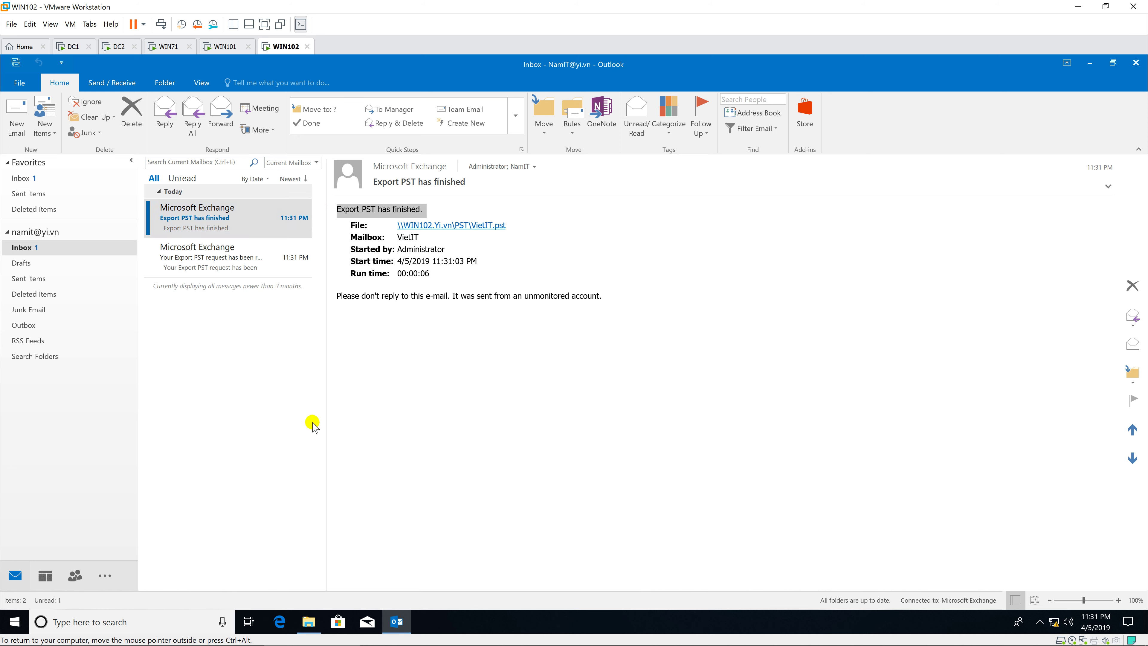
pyautogui.click(309, 621)
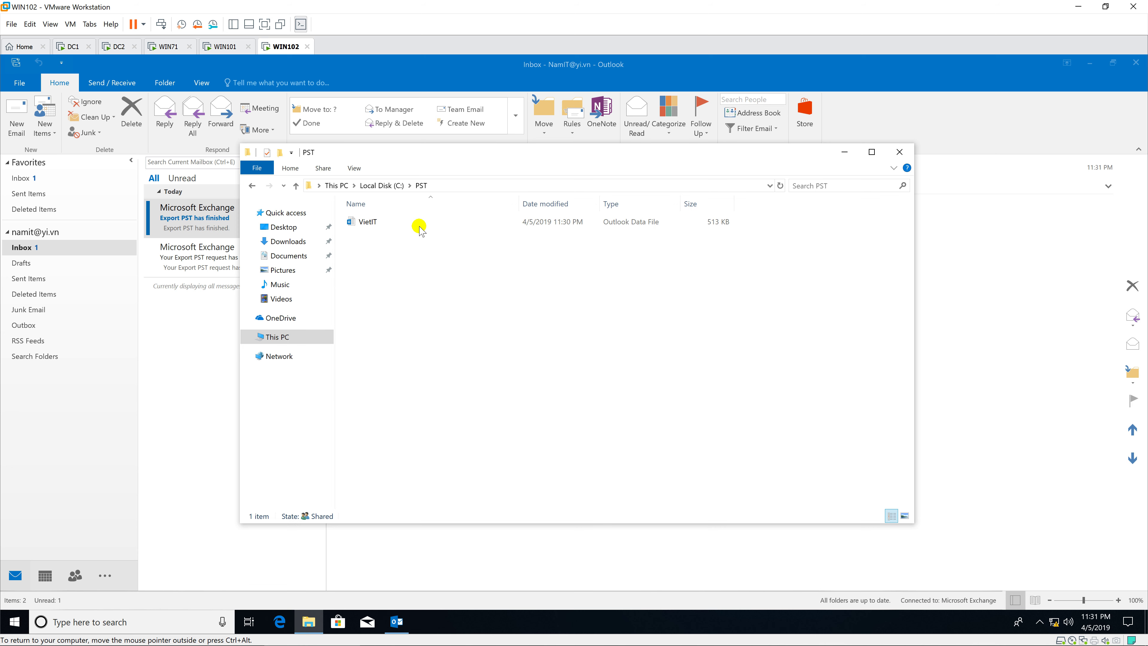
pyautogui.click(419, 225)
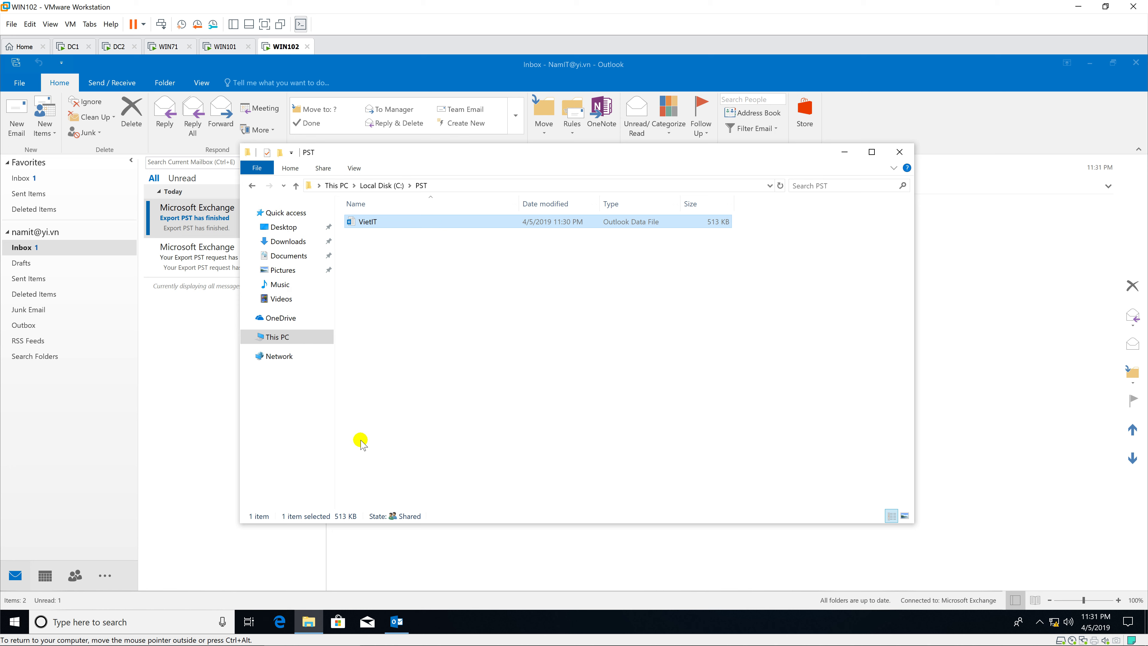
pyautogui.click(199, 370)
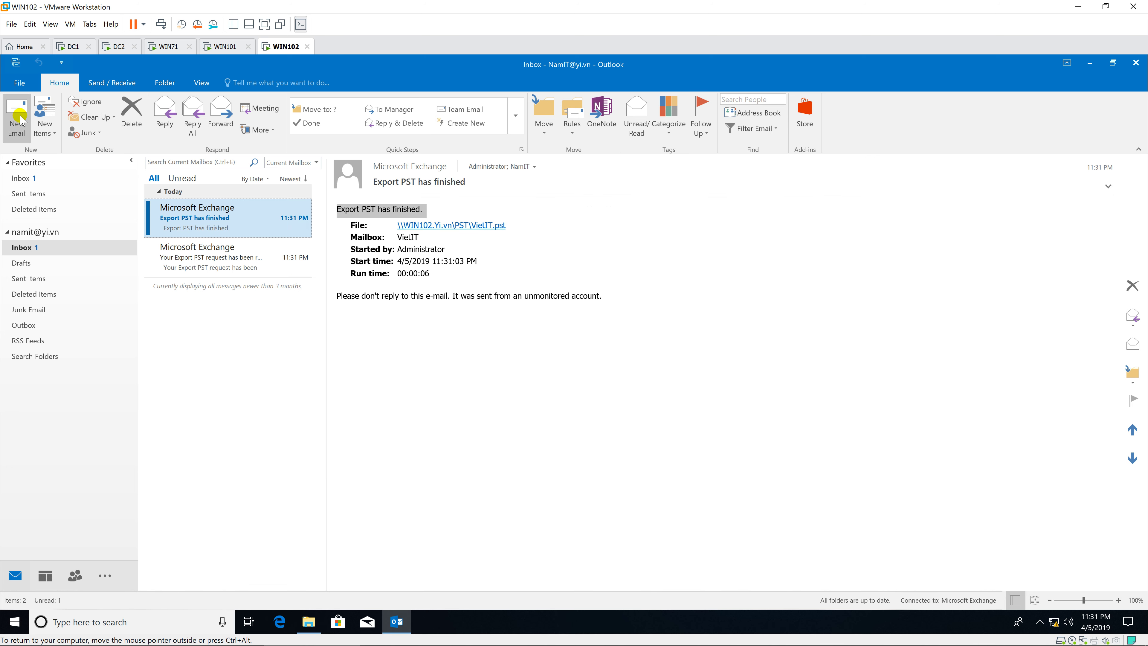
# Open Outlook's Account Settings on the Data Files tab.
pyautogui.click(19, 86)
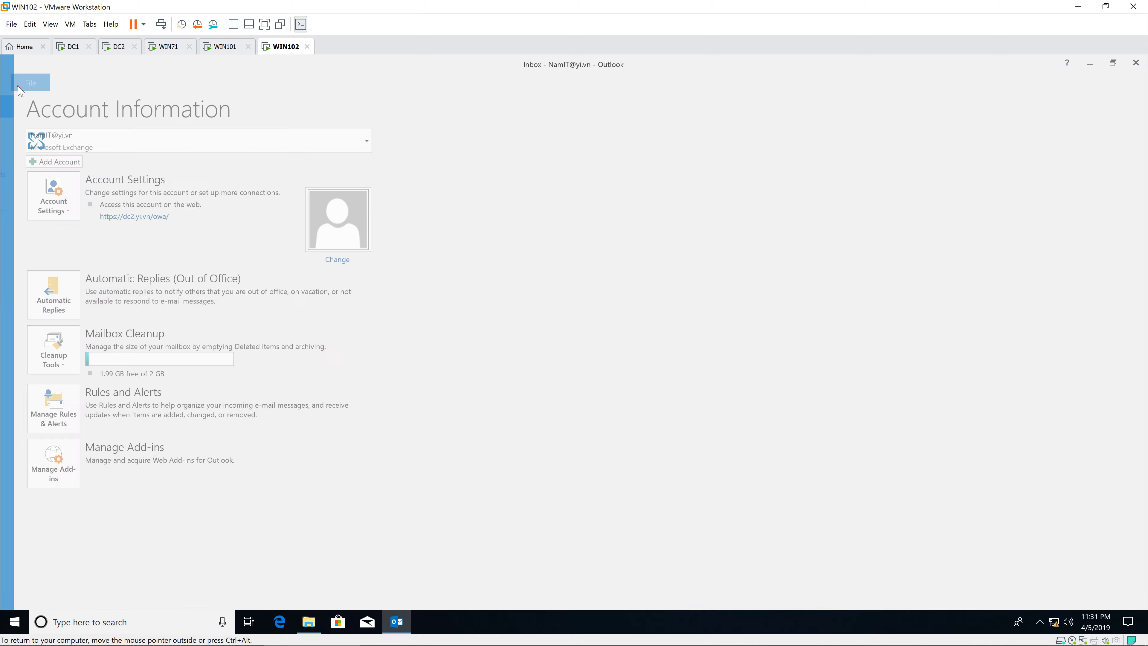
pyautogui.click(18, 80)
pyautogui.click(20, 83)
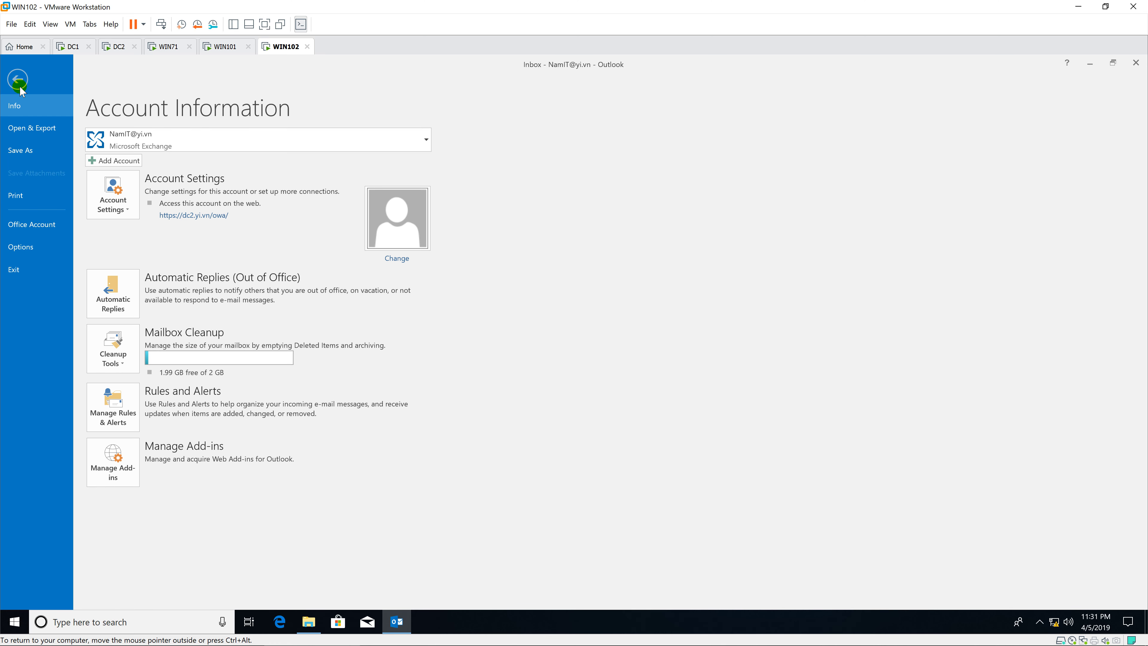
pyautogui.click(153, 213)
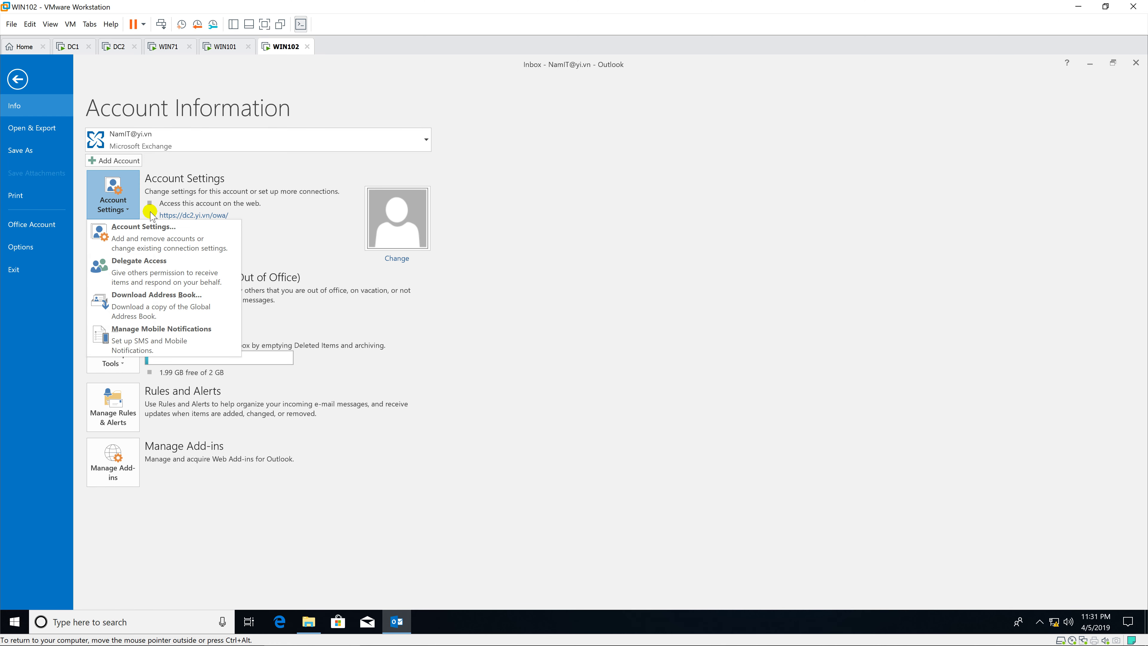
pyautogui.click(154, 225)
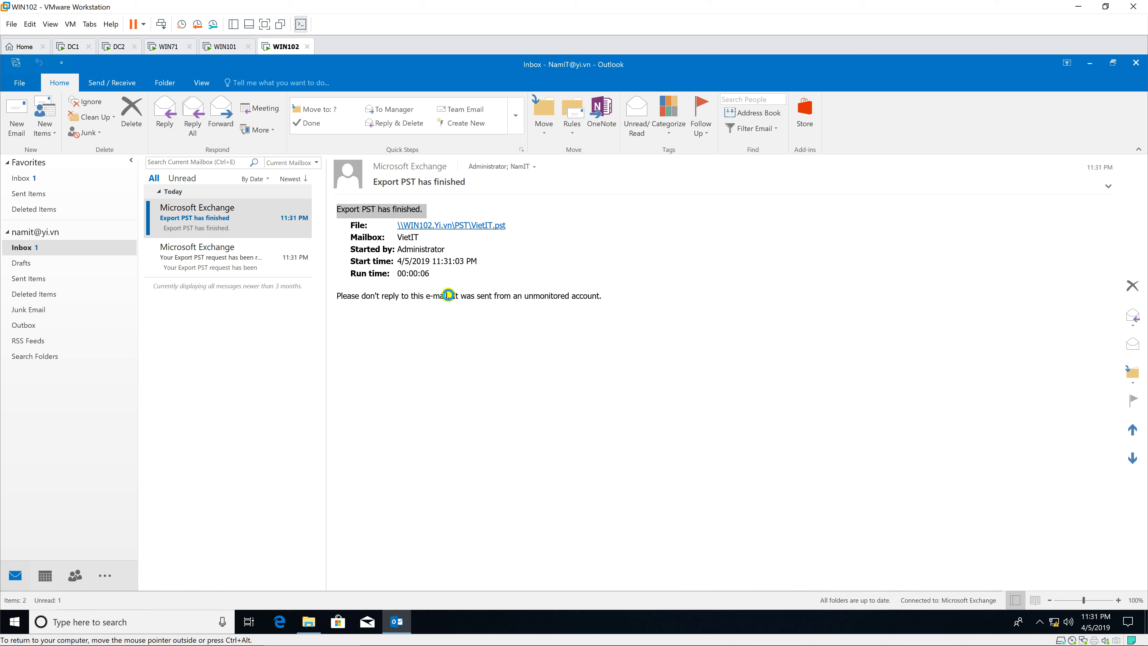
pyautogui.click(450, 250)
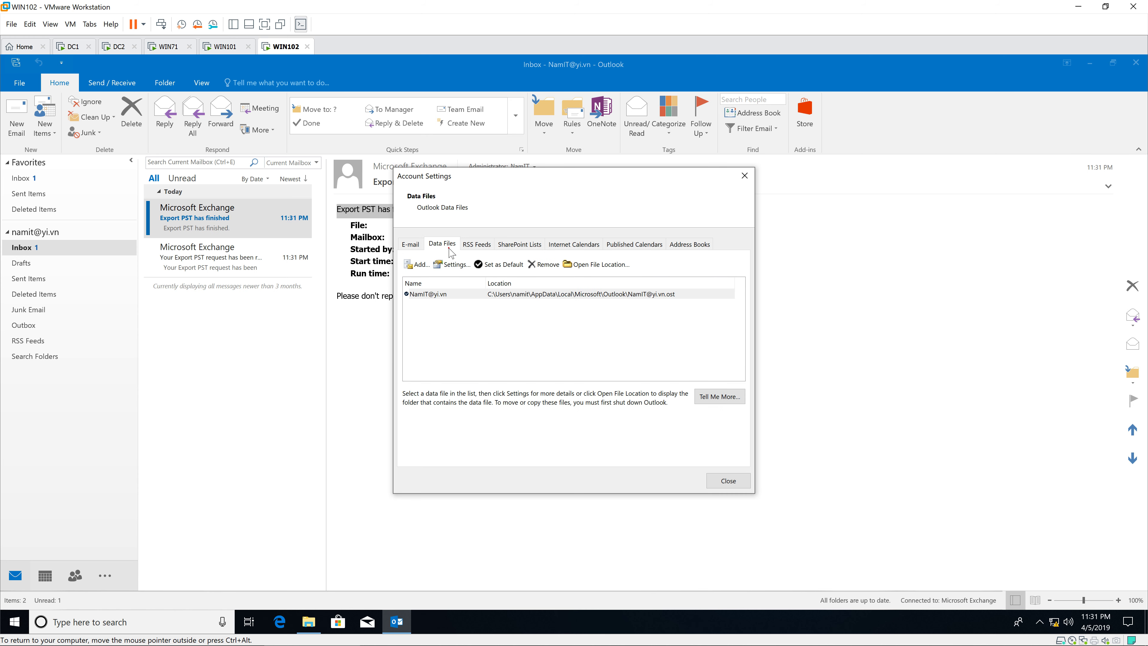
# Add VietIT.pst from C:\PST as a data file.
pyautogui.click(416, 265)
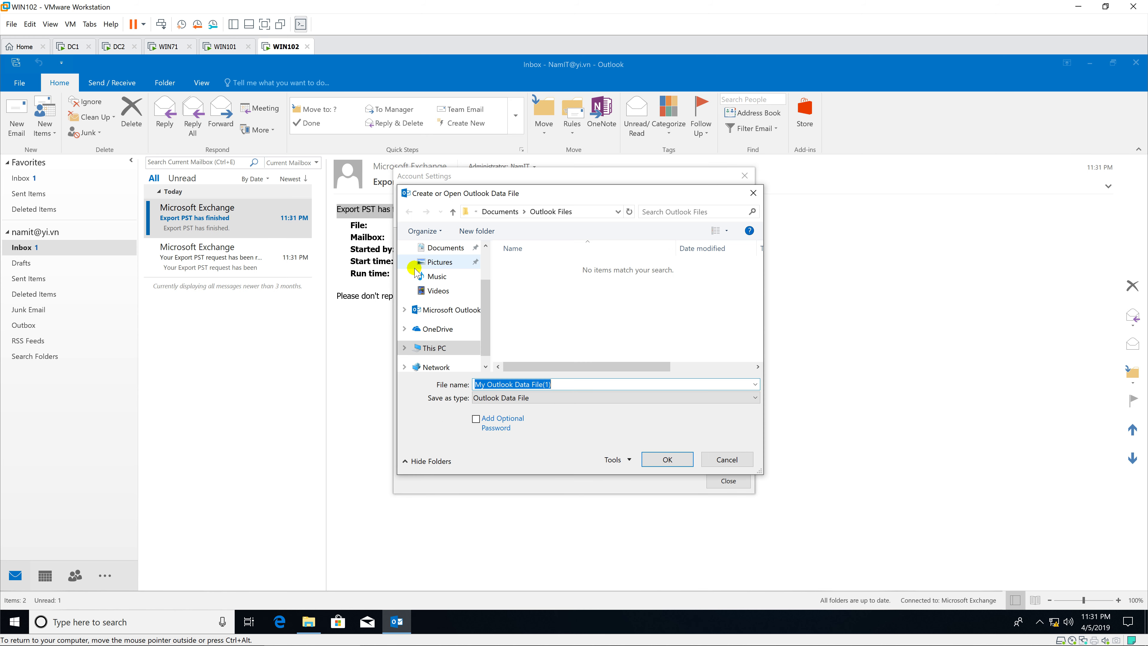
pyautogui.click(461, 348)
pyautogui.scroll(-5, 595, 328)
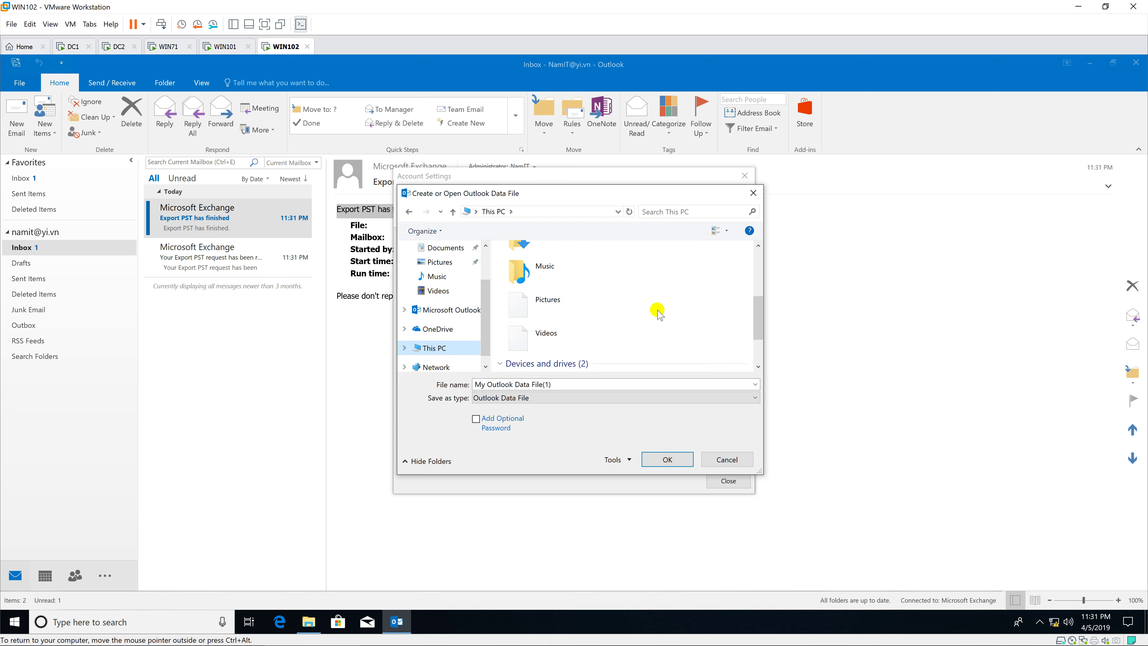
pyautogui.click(560, 329)
pyautogui.doubleClick(559, 329)
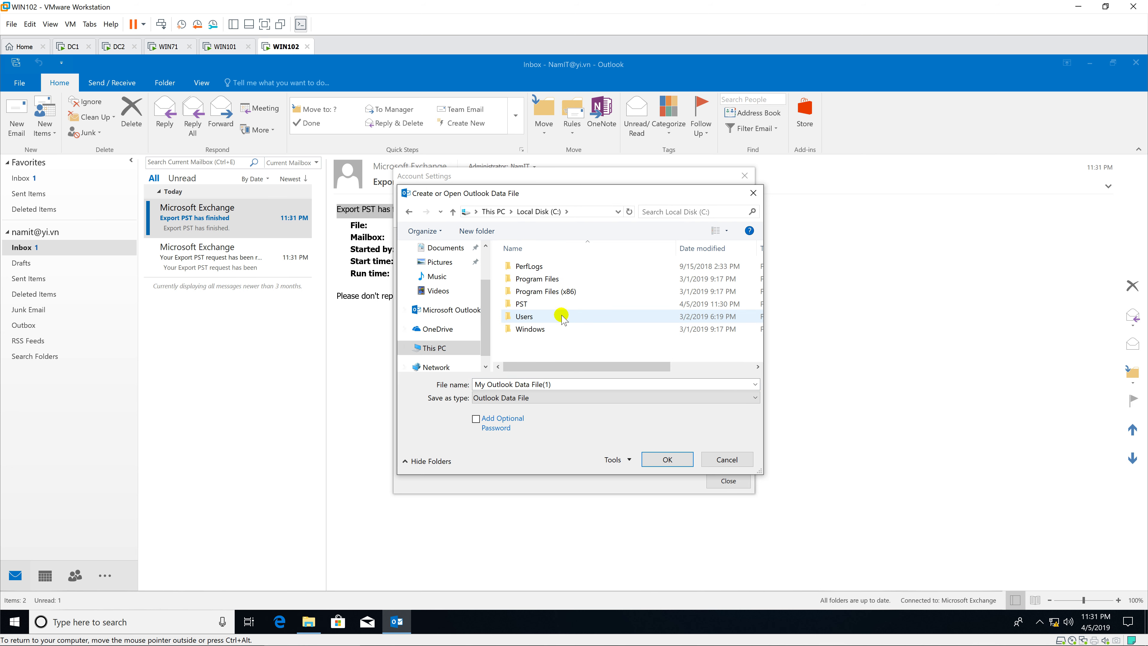
pyautogui.doubleClick(564, 304)
pyautogui.doubleClick(563, 268)
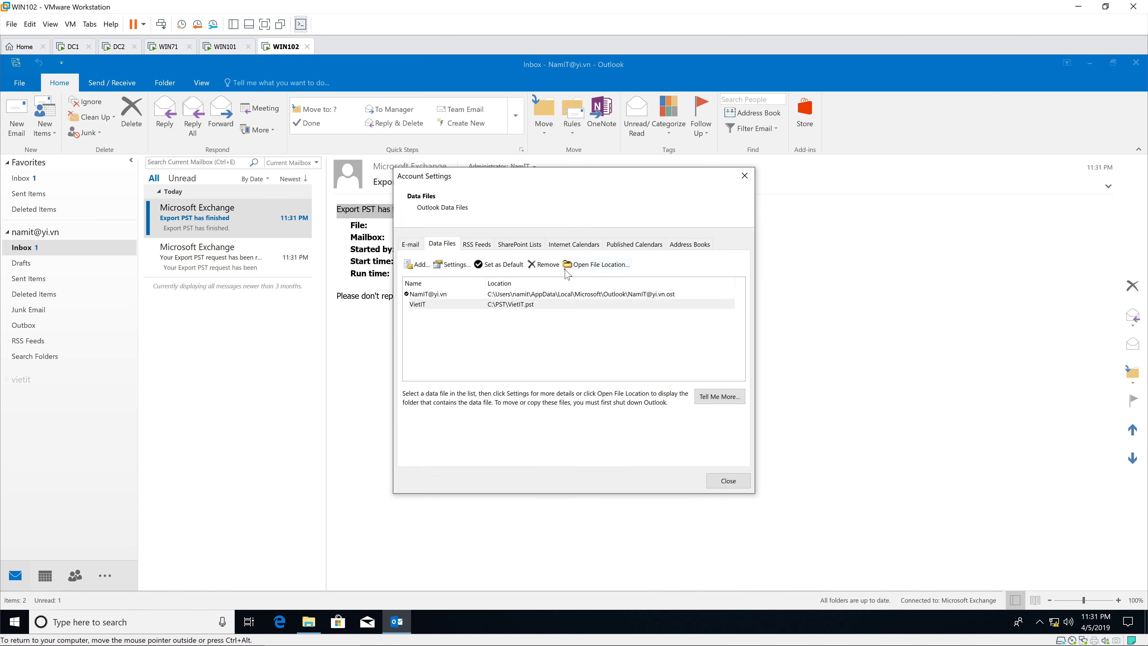
# Expand vietit and read Mail01, Mail02, mail03 in its Inbox, then RE: mail03 in Sent Items.
pyautogui.click(720, 478)
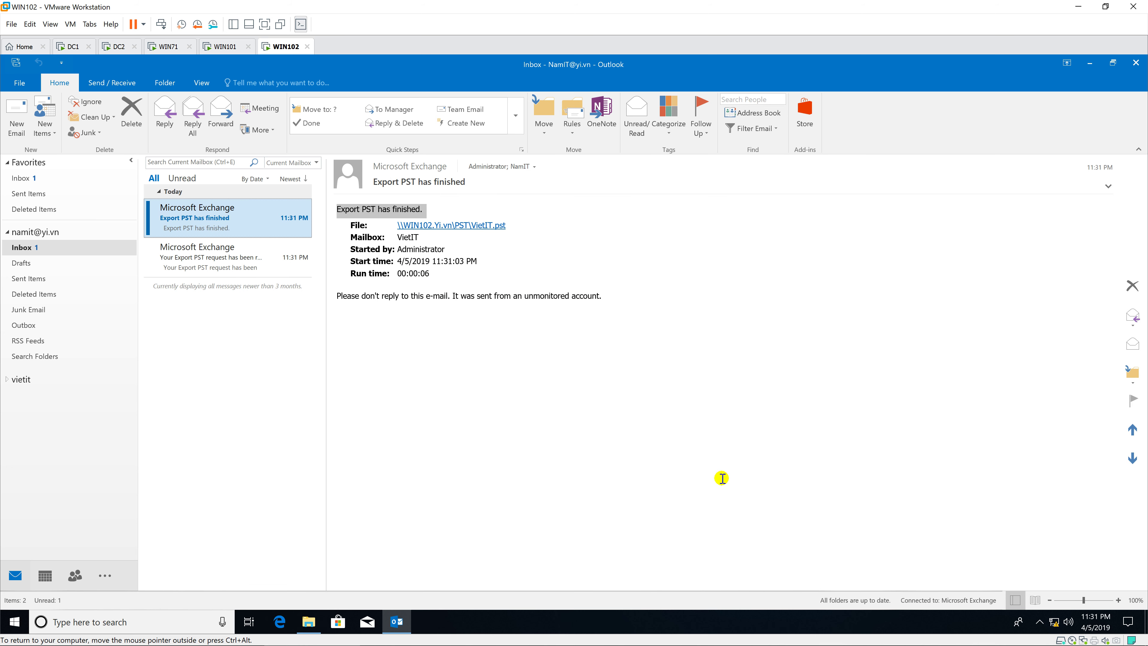
pyautogui.click(8, 381)
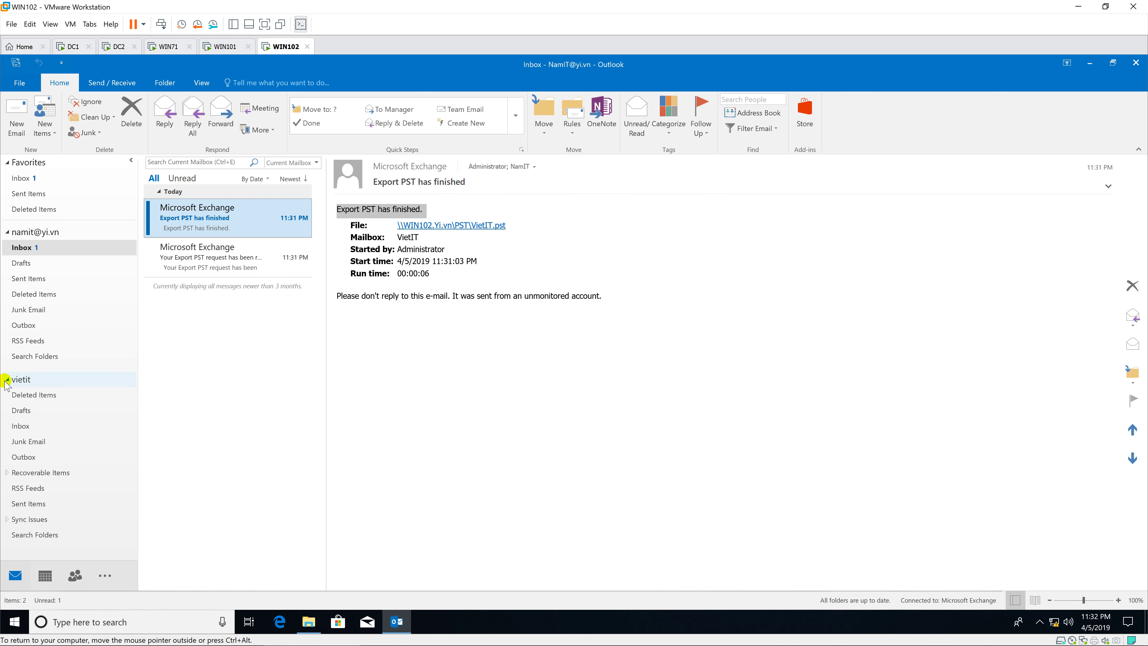
pyautogui.click(21, 426)
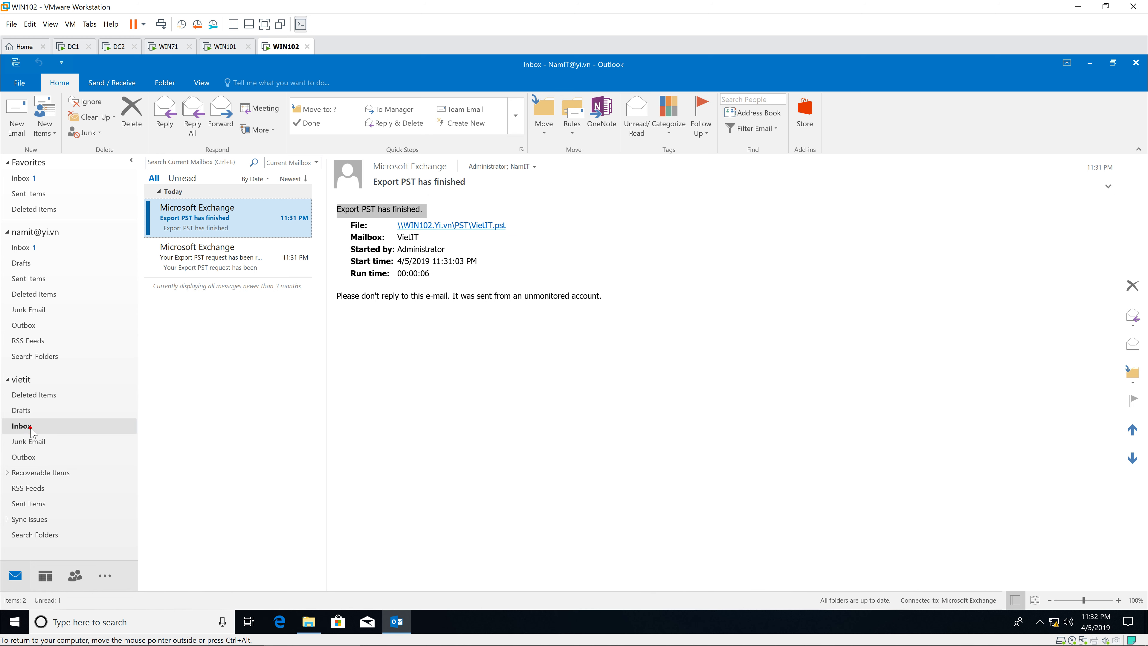
pyautogui.click(174, 242)
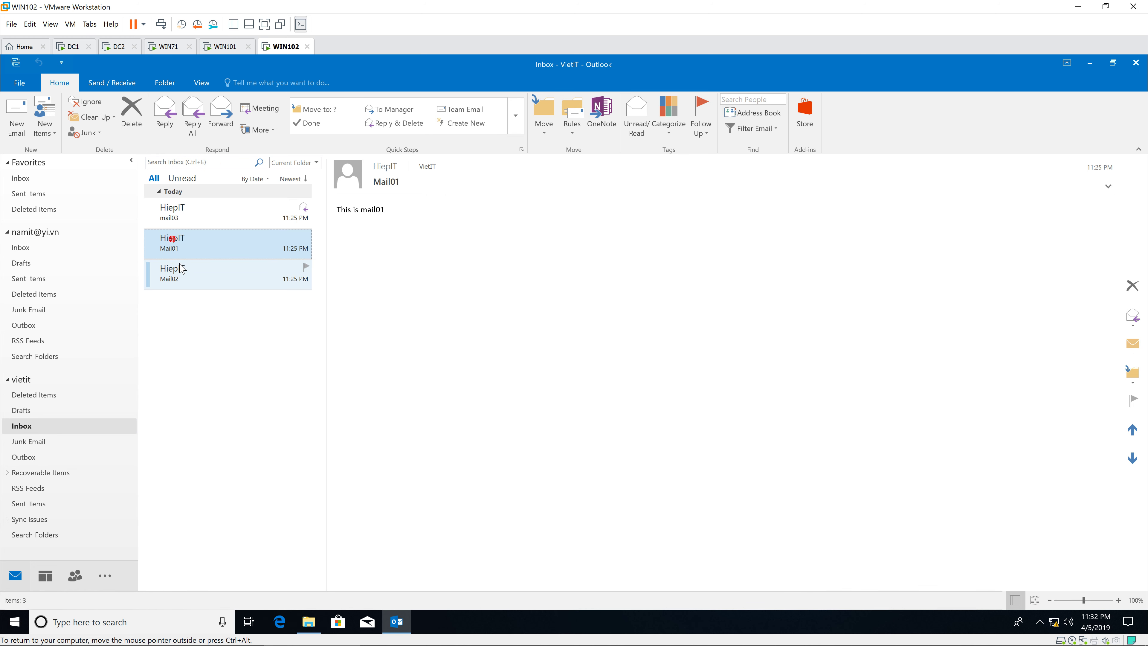
pyautogui.click(174, 271)
pyautogui.click(174, 213)
pyautogui.click(183, 241)
pyautogui.click(190, 267)
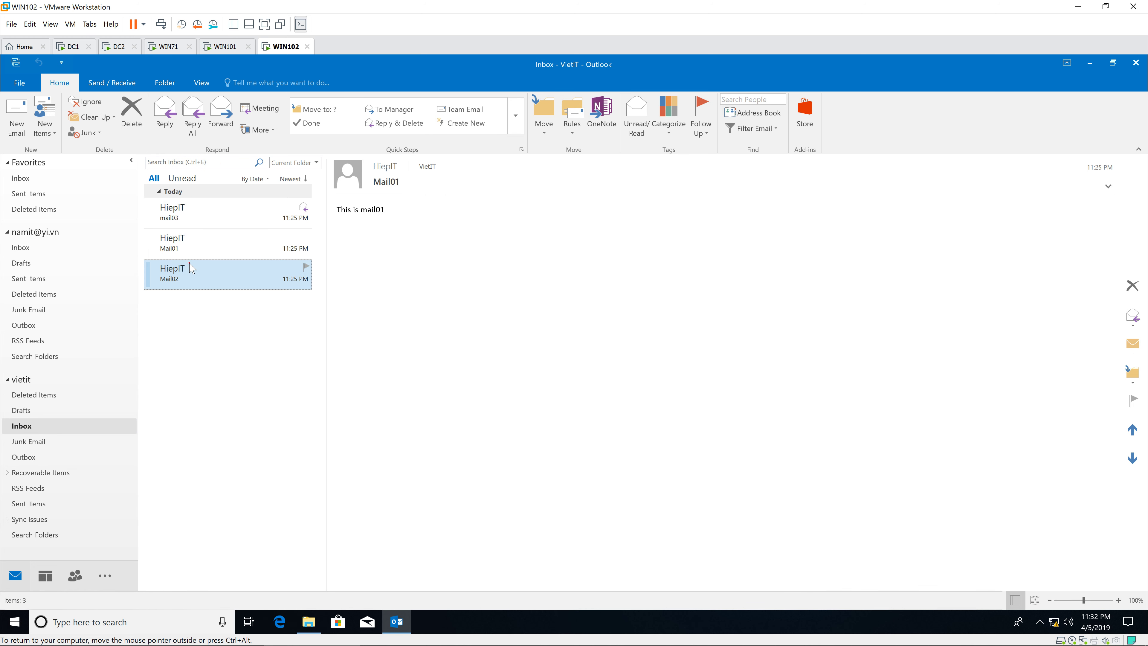
pyautogui.click(32, 503)
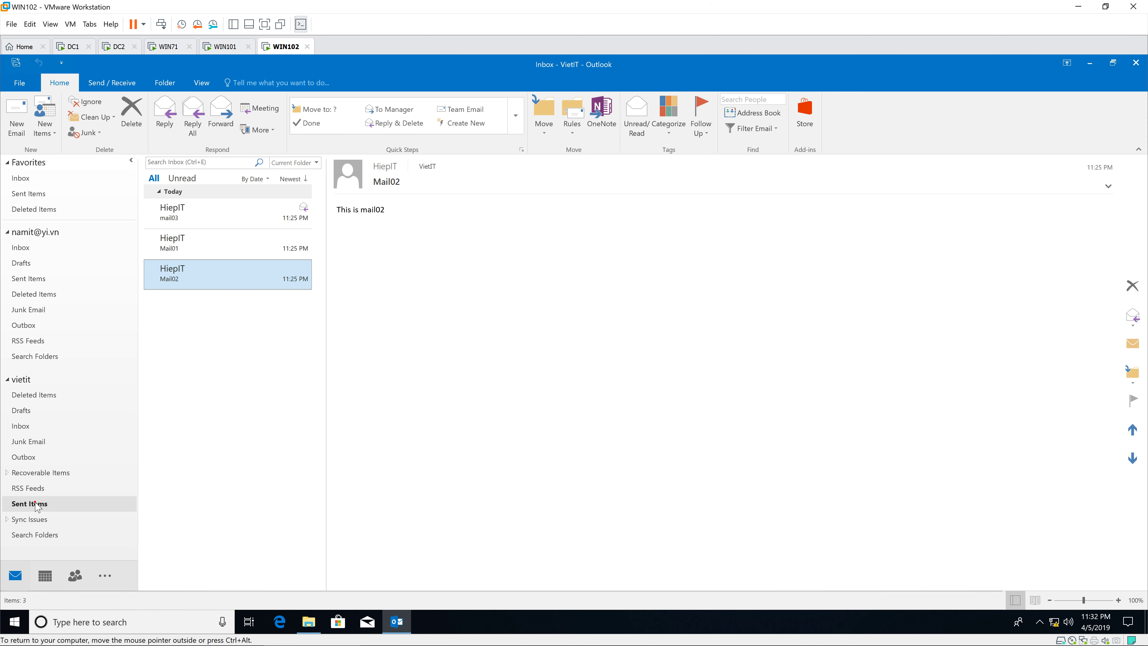
pyautogui.click(203, 246)
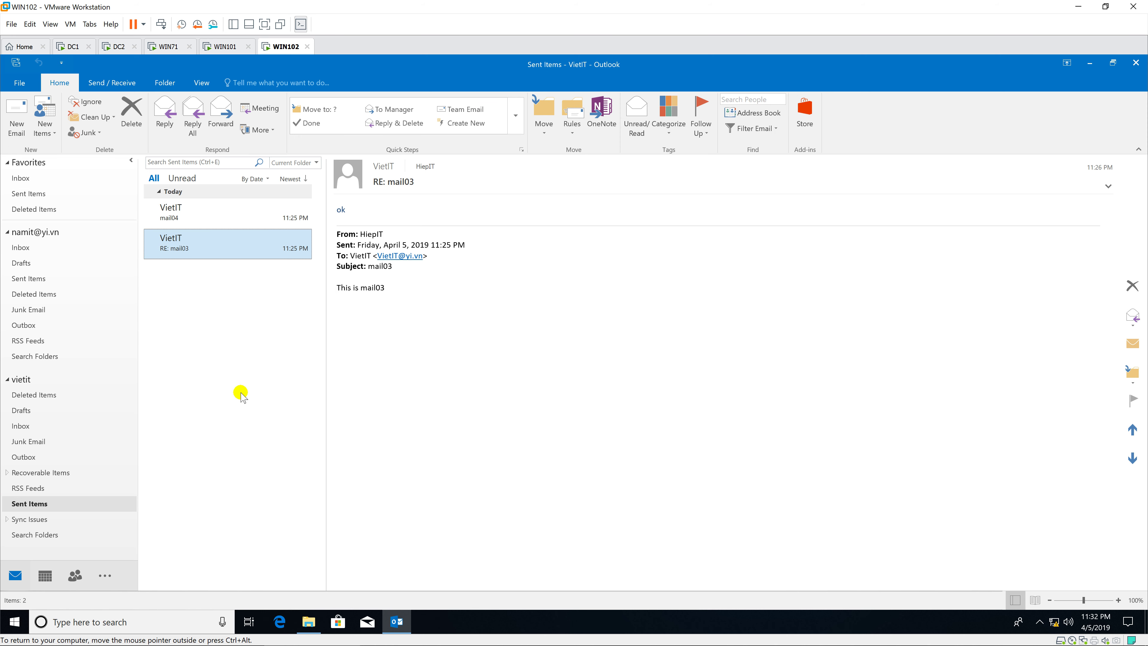